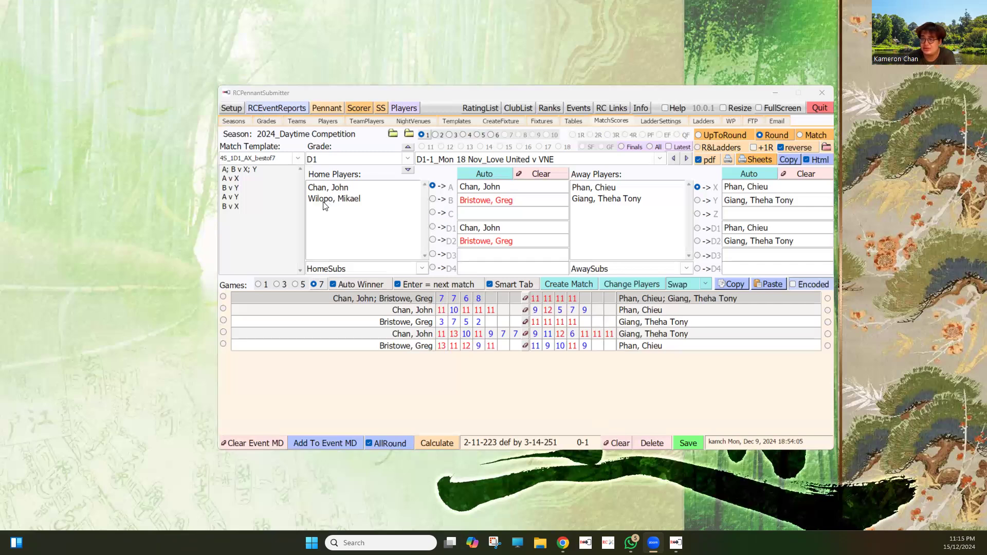
# Step: Go to the event details of the event reports and set the event date to 2024-11-18
pyautogui.click(275, 107)
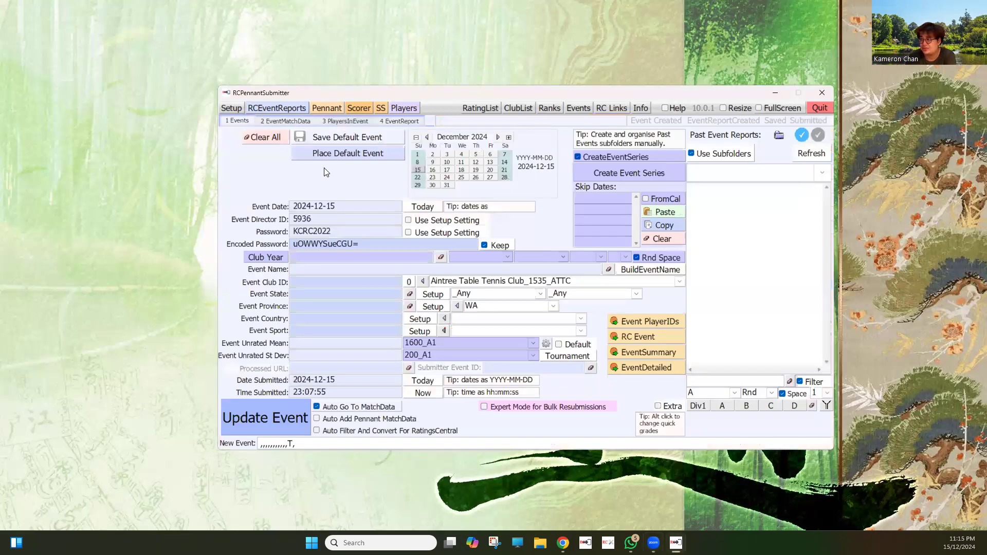
pyautogui.click(336, 124)
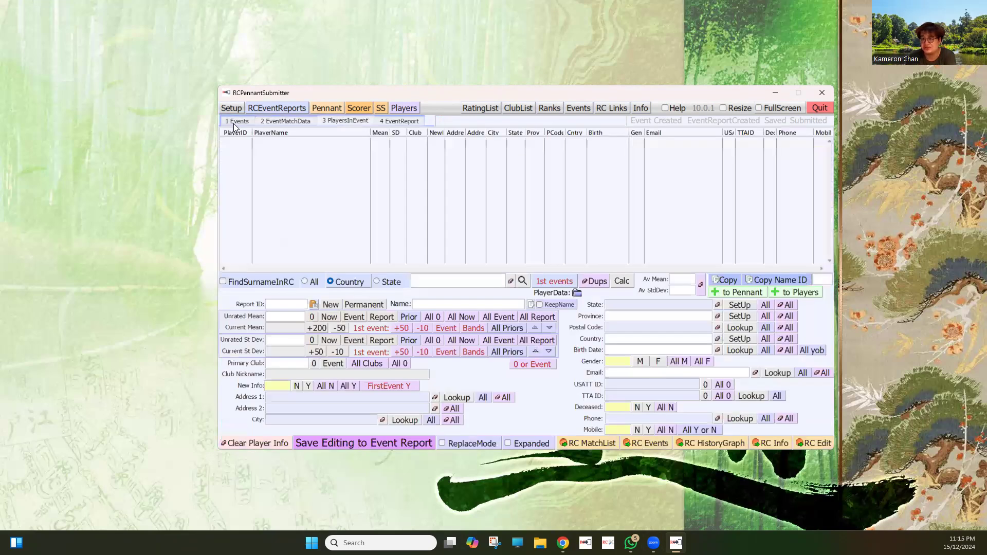
pyautogui.click(235, 121)
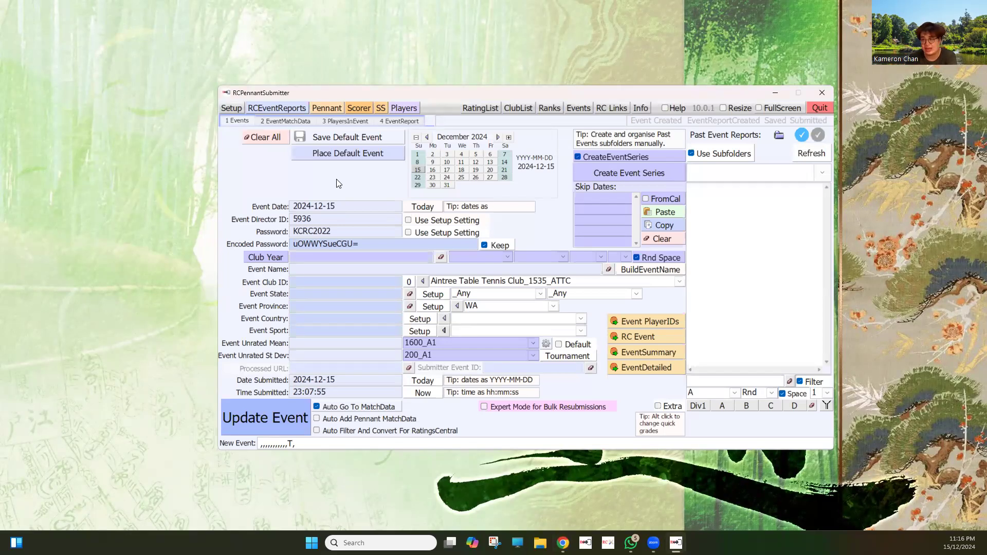
pyautogui.click(427, 138)
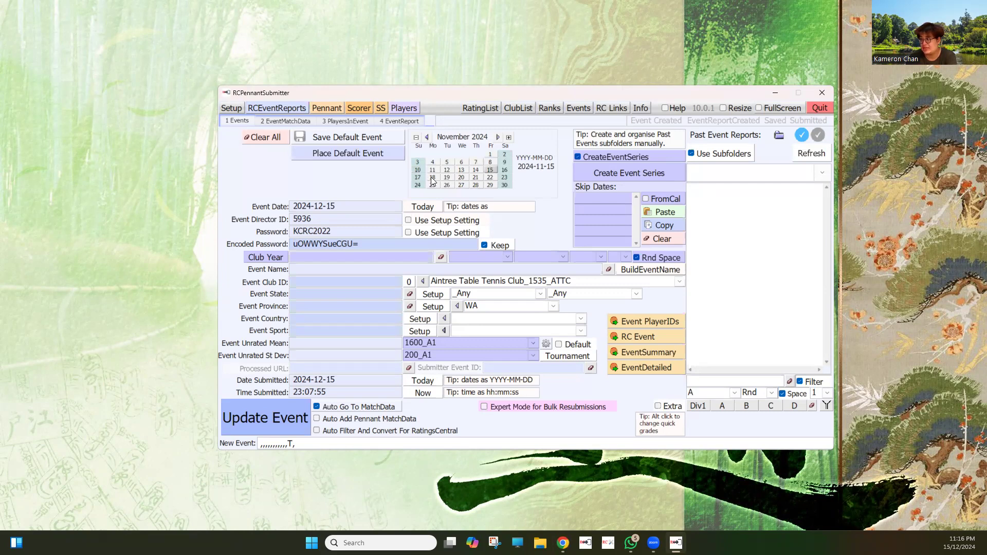
pyautogui.click(433, 177)
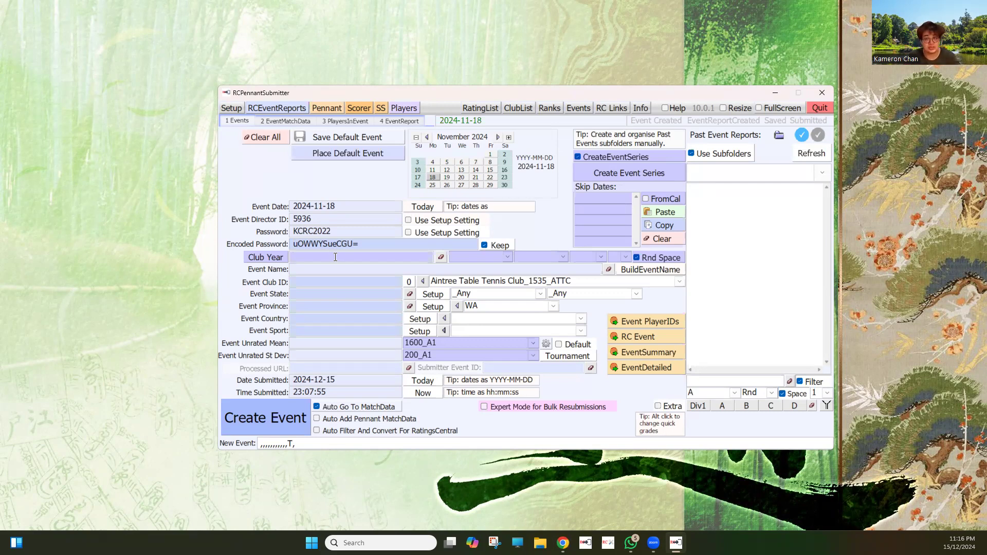
# Step: Enter "2024 GDTTA Spring Daytime League" as the base of the event name and add Mon as its day
pyautogui.write('2024 GDTTA Spring Daytime League')
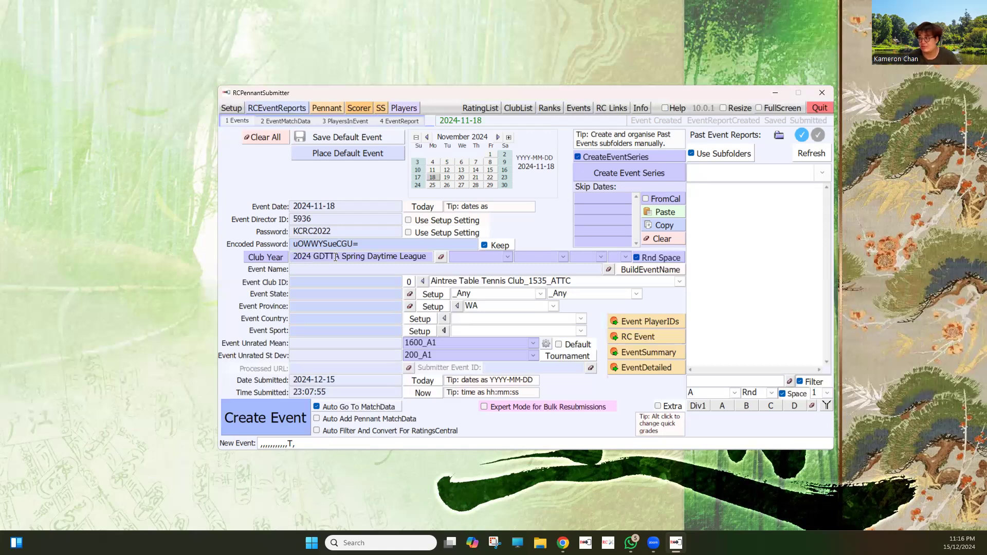
pyautogui.click(566, 259)
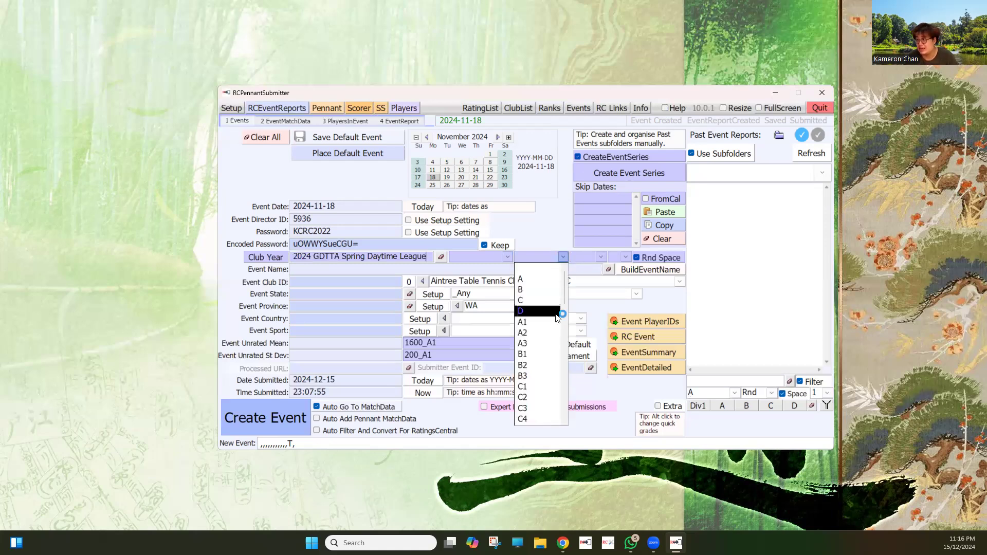
pyautogui.scroll(-5, 559, 313)
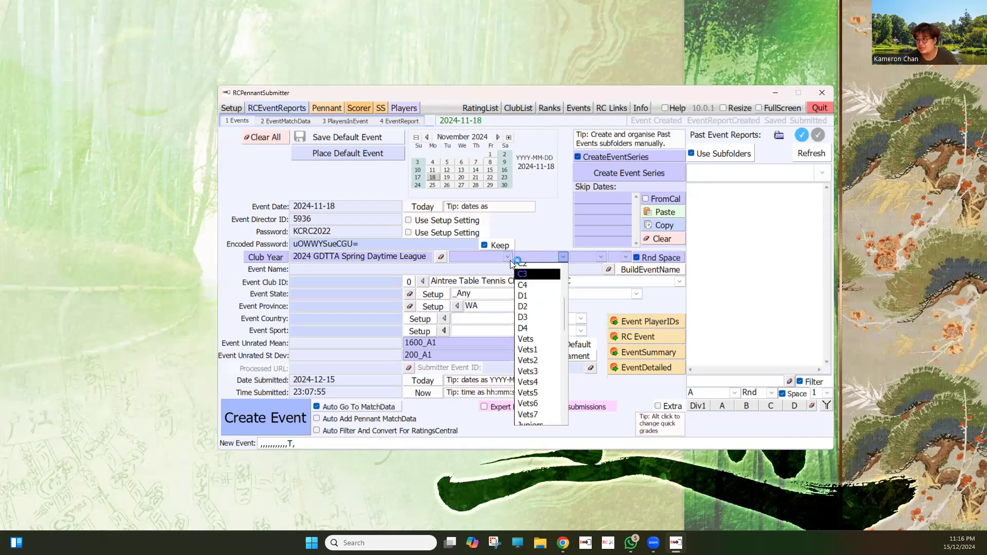
pyautogui.click(507, 257)
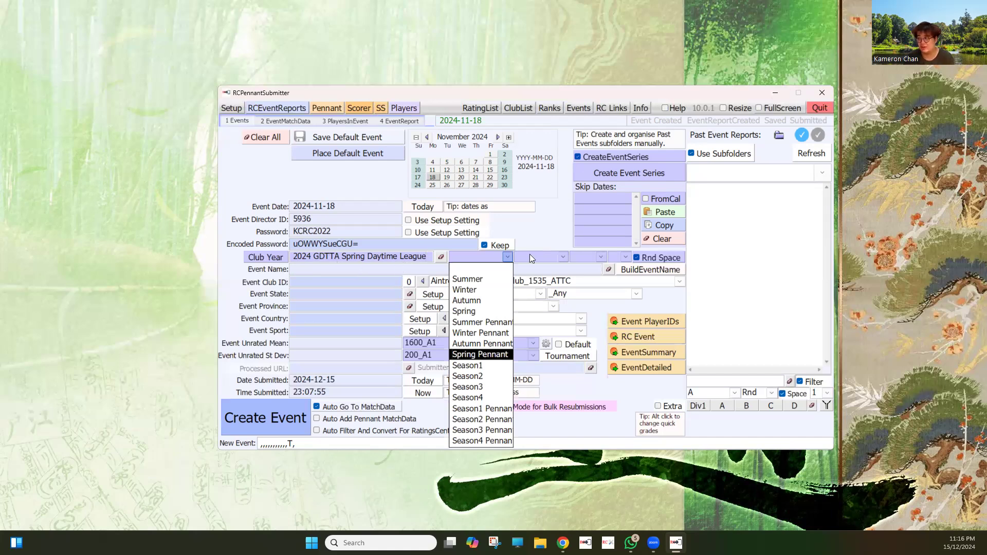
pyautogui.click(562, 256)
pyautogui.click(562, 256)
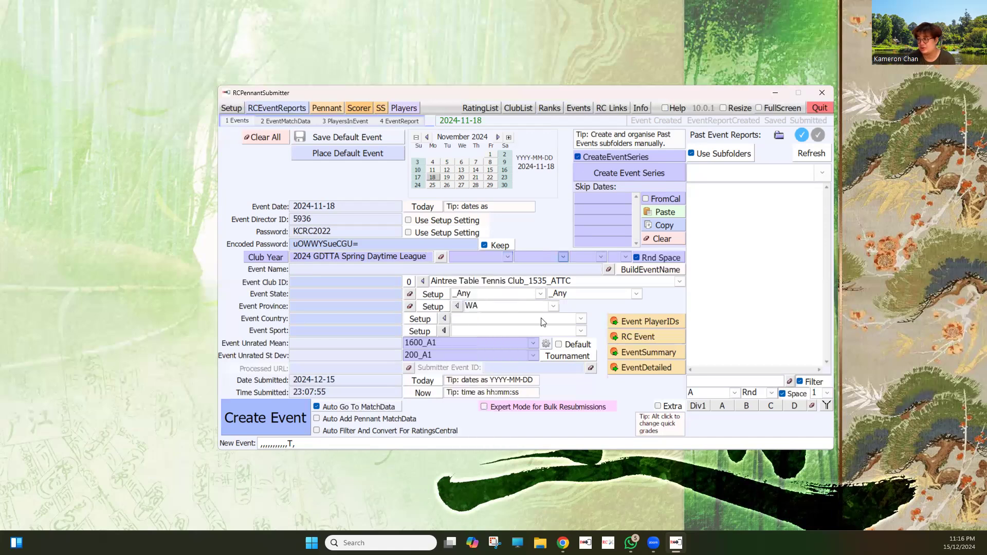
pyautogui.scroll(-3, 545, 342)
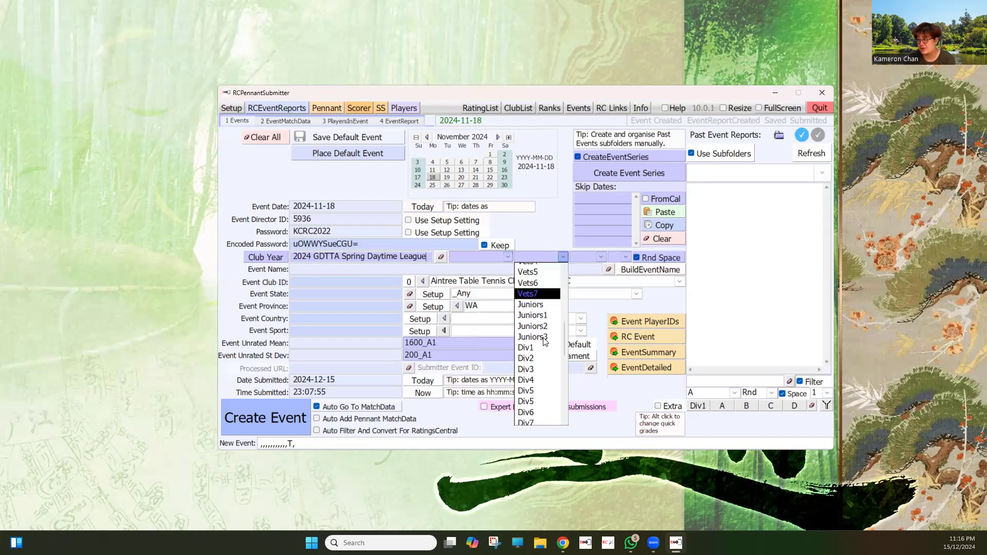
pyautogui.scroll(-5, 545, 342)
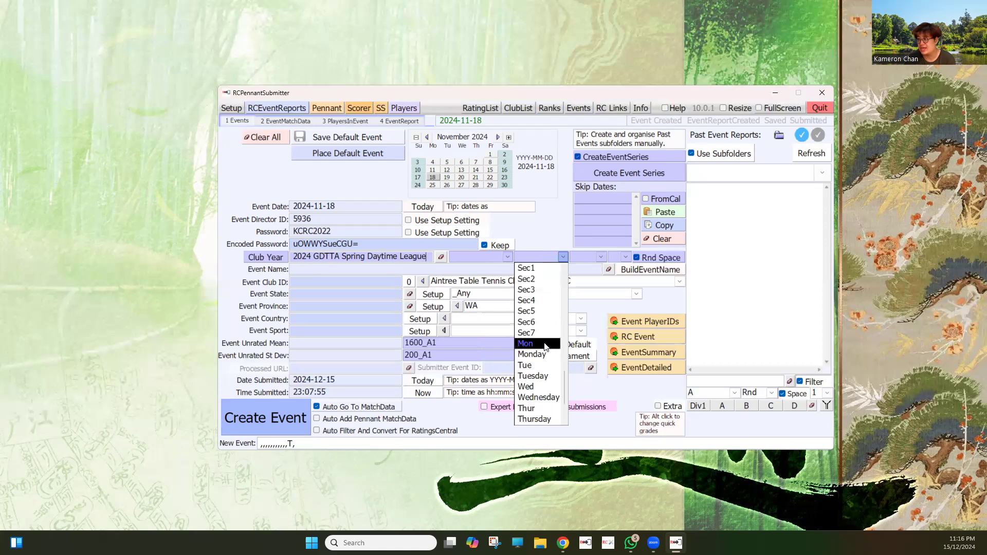
pyautogui.click(546, 346)
# Step: Complete the event name with the round label Rnd and round number 1
pyautogui.click(601, 257)
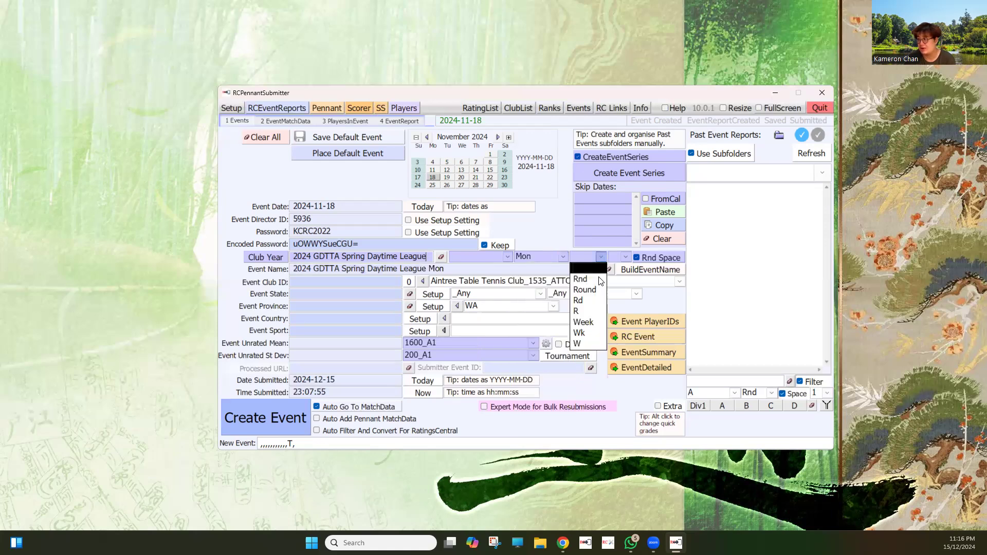
pyautogui.click(626, 256)
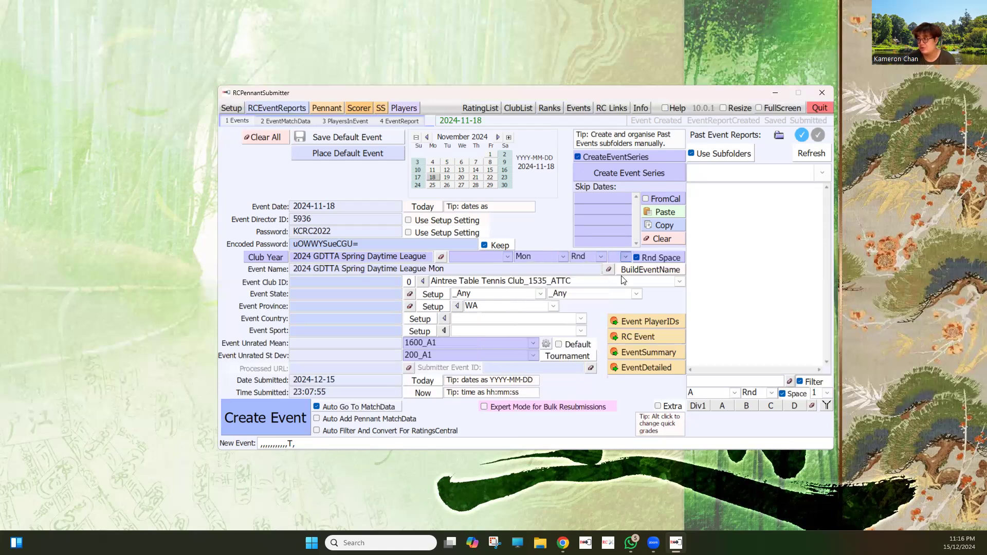
pyautogui.click(627, 256)
pyautogui.click(614, 279)
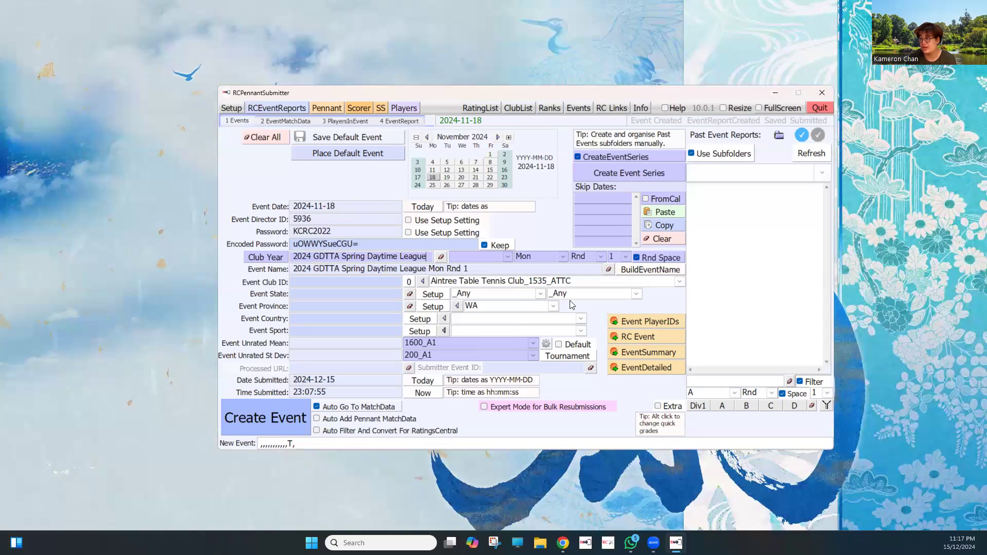
# Step: Set the event's club to Greater Dandenong Table Tennis Association_1232_GDTTA
pyautogui.click(679, 282)
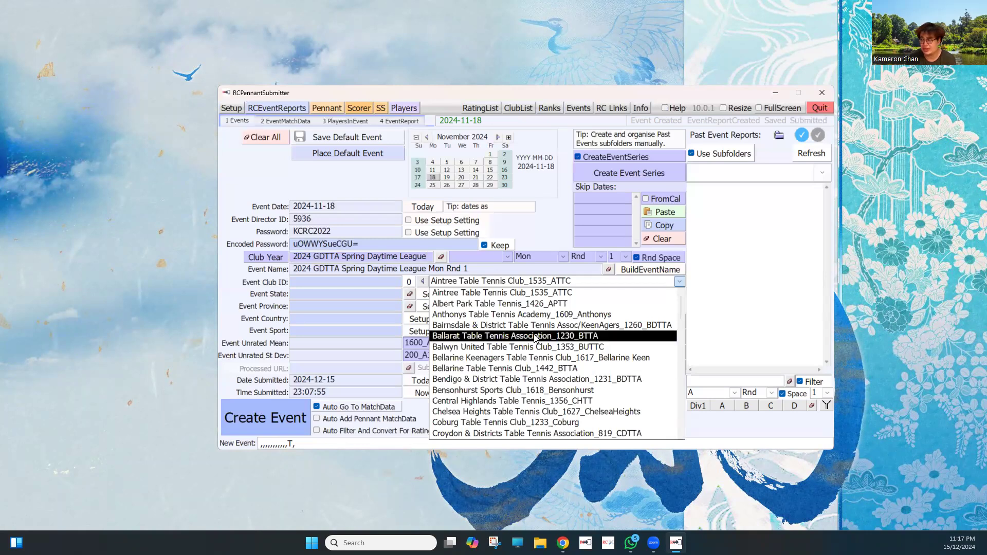
pyautogui.scroll(-1, 535, 337)
pyautogui.scroll(-1, 524, 397)
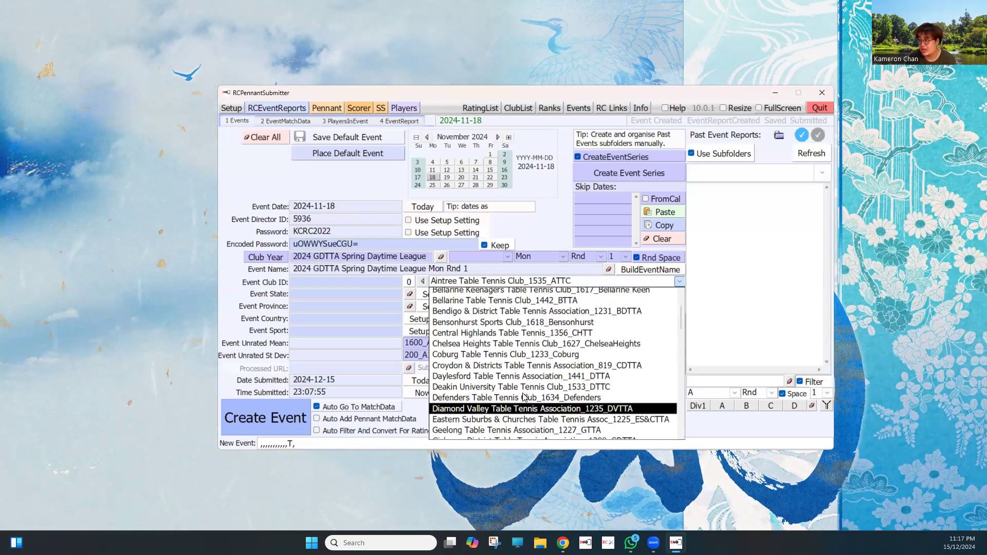
pyautogui.scroll(-1, 512, 367)
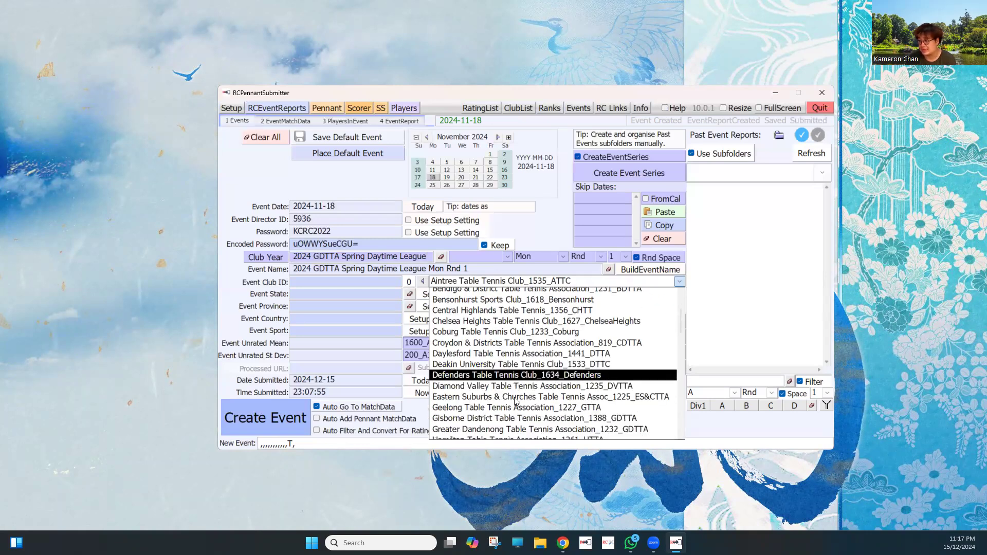
pyautogui.scroll(-1, 518, 408)
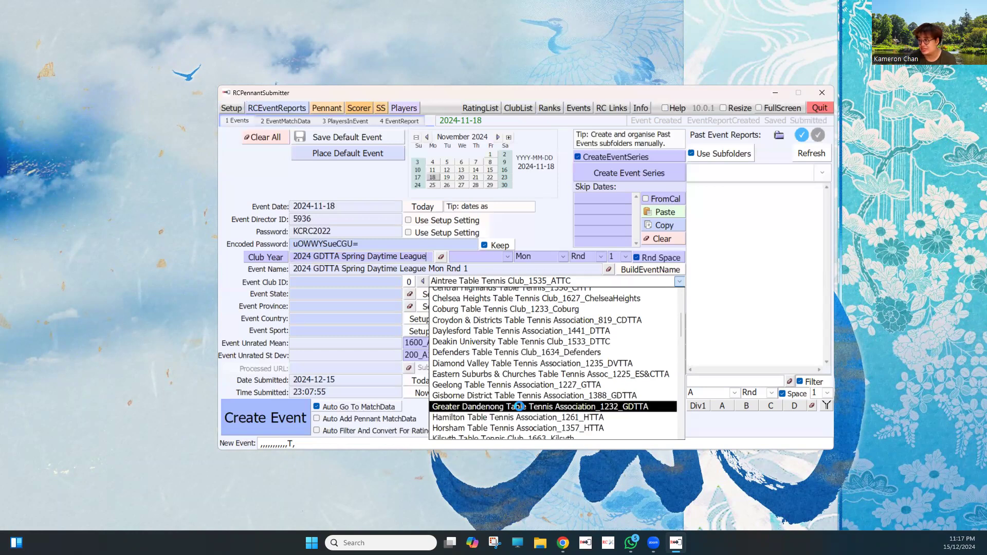
pyautogui.click(520, 408)
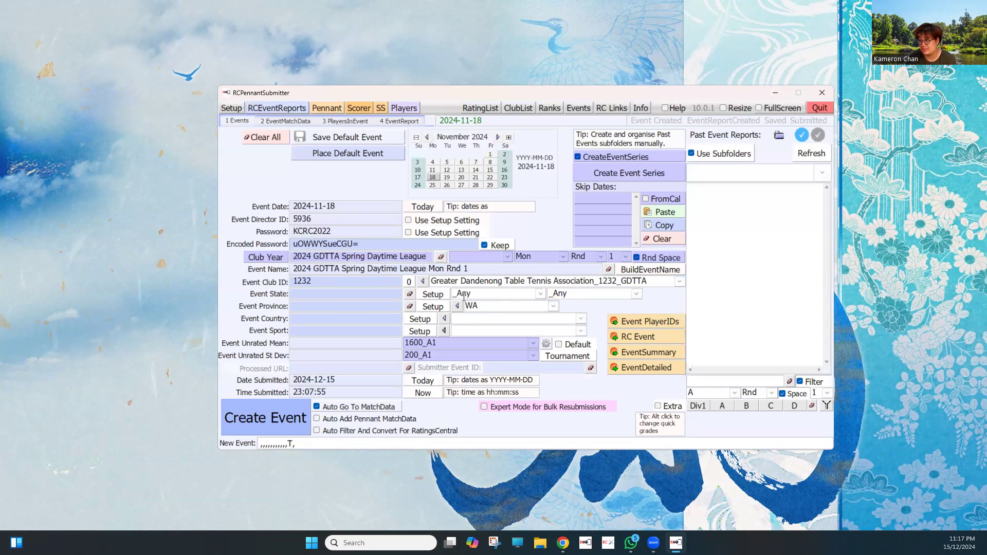
# Step: Set the event province to VIC and fill in AUS_Australia as country and 1_Table Tennis as sport from the setup values
pyautogui.click(554, 306)
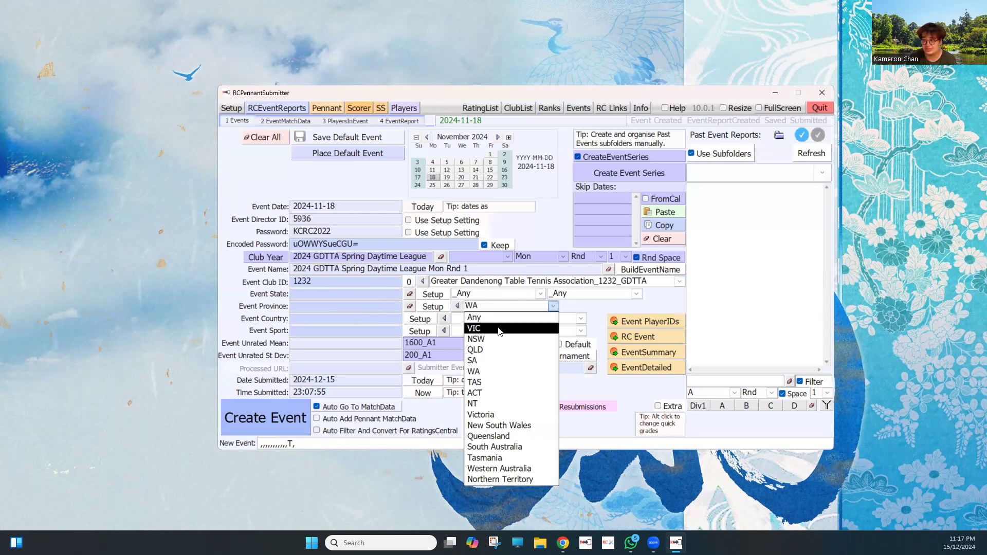
pyautogui.click(479, 328)
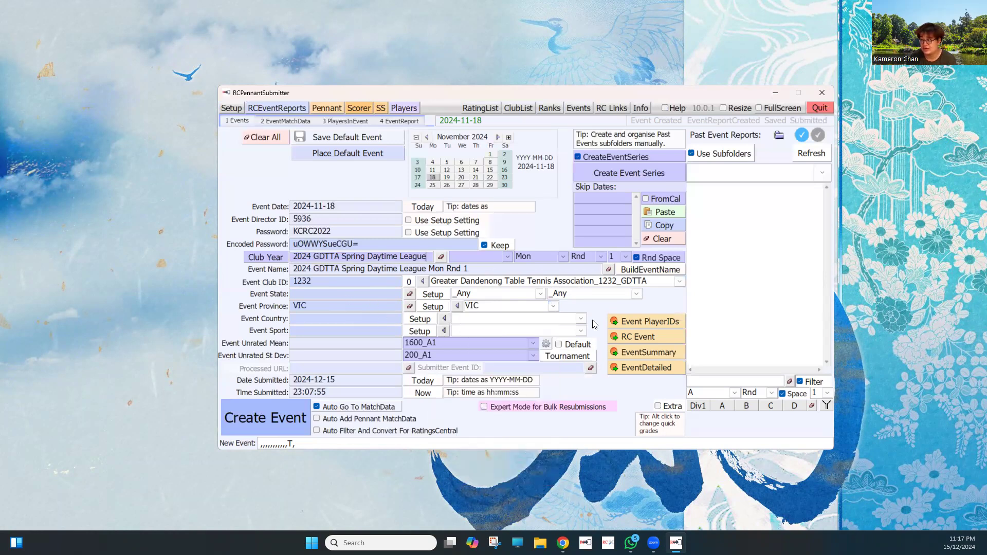
pyautogui.click(420, 319)
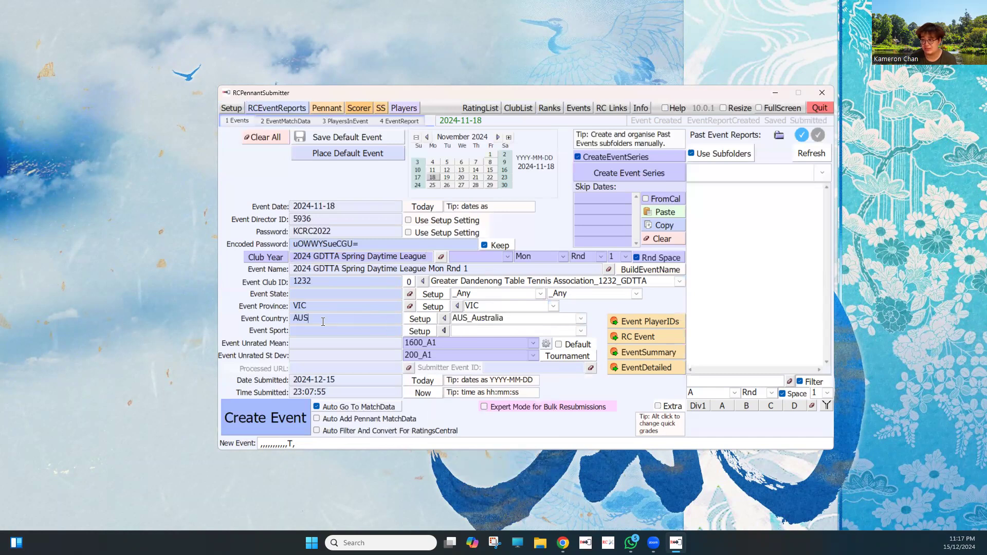
pyautogui.click(416, 332)
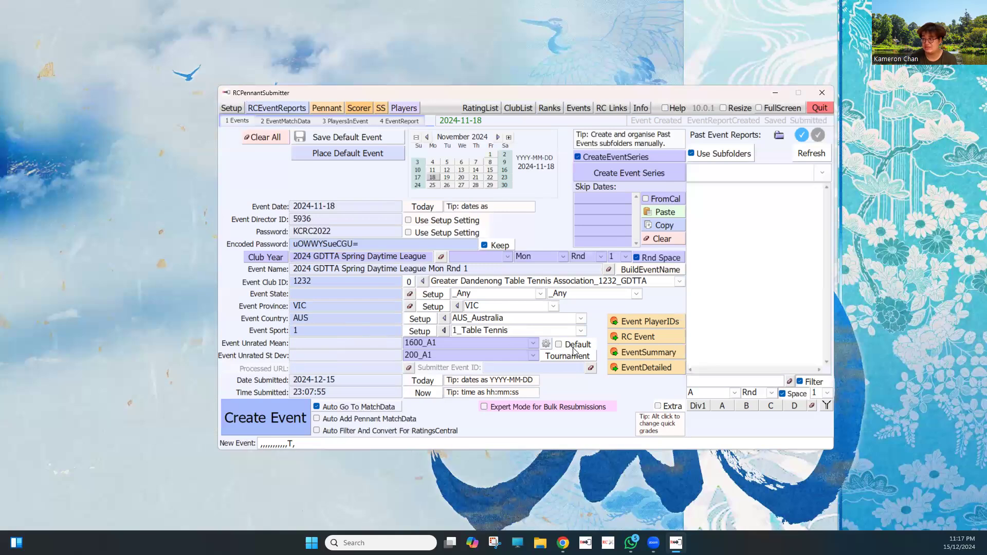
# Step: Set the event's unrated mean to 1000 and its unrated standard deviation to 150
pyautogui.click(304, 347)
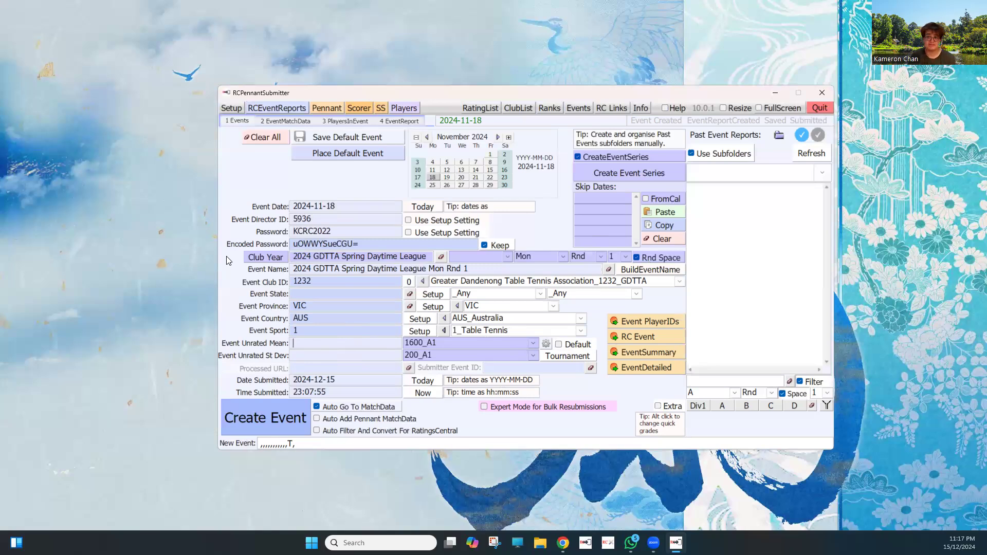
pyautogui.write('1000')
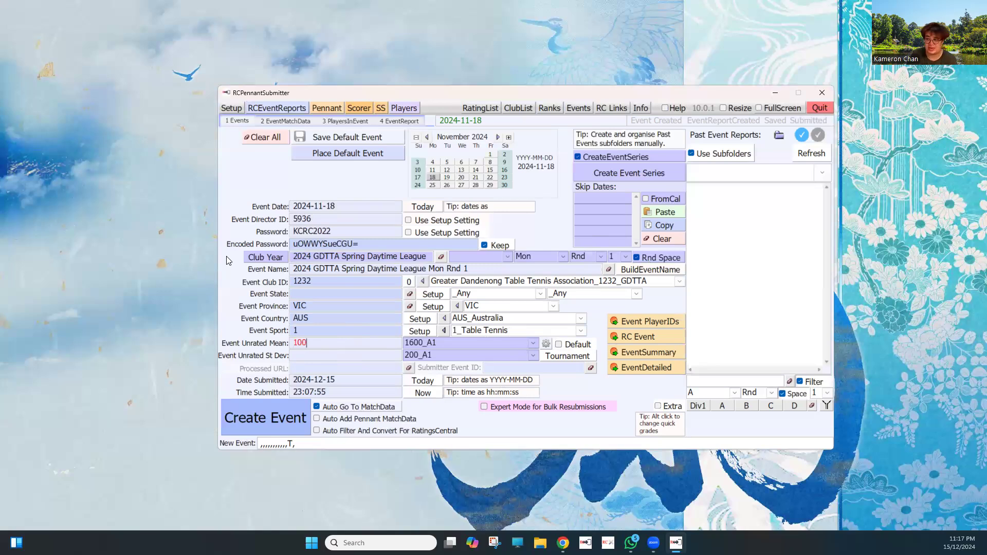
pyautogui.click(299, 353)
pyautogui.write('150')
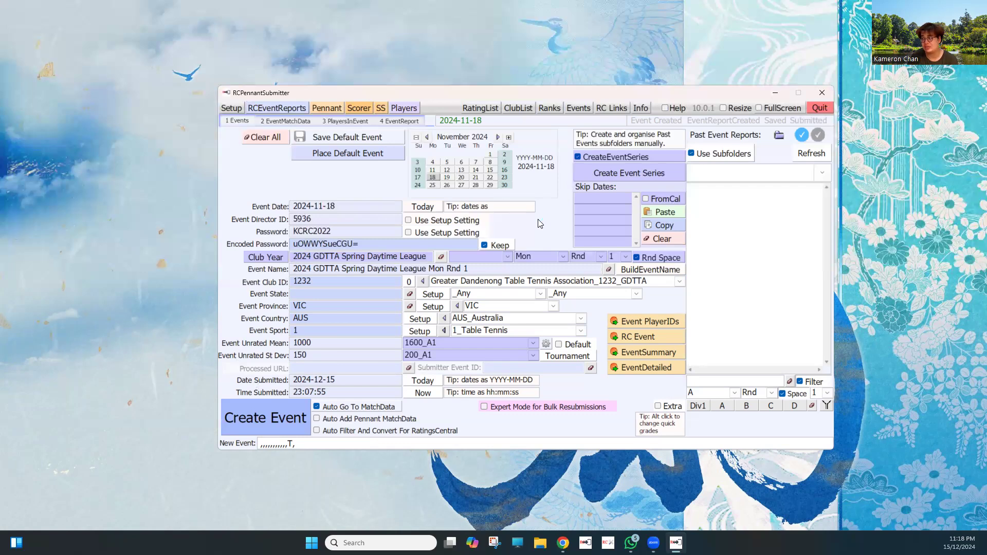
pyautogui.click(582, 171)
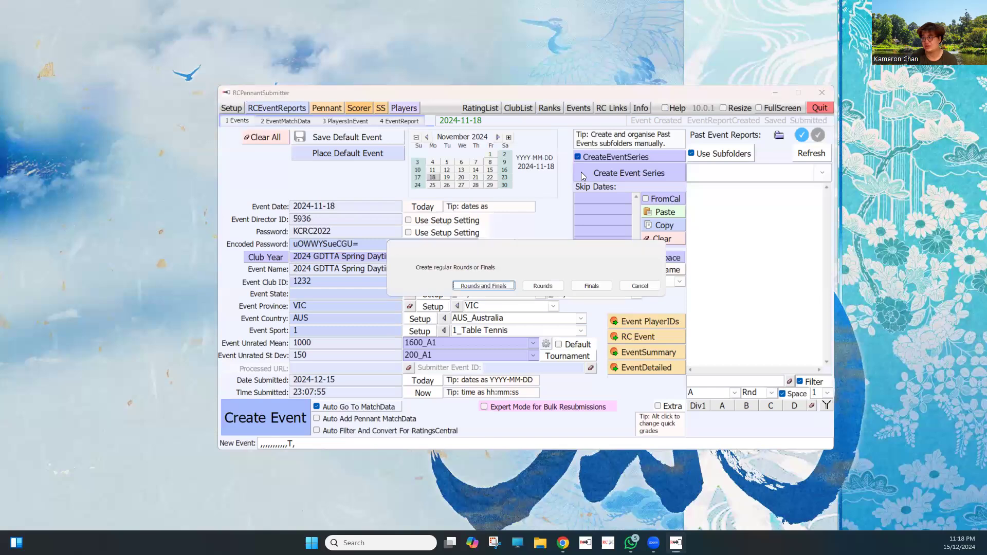
pyautogui.click(498, 287)
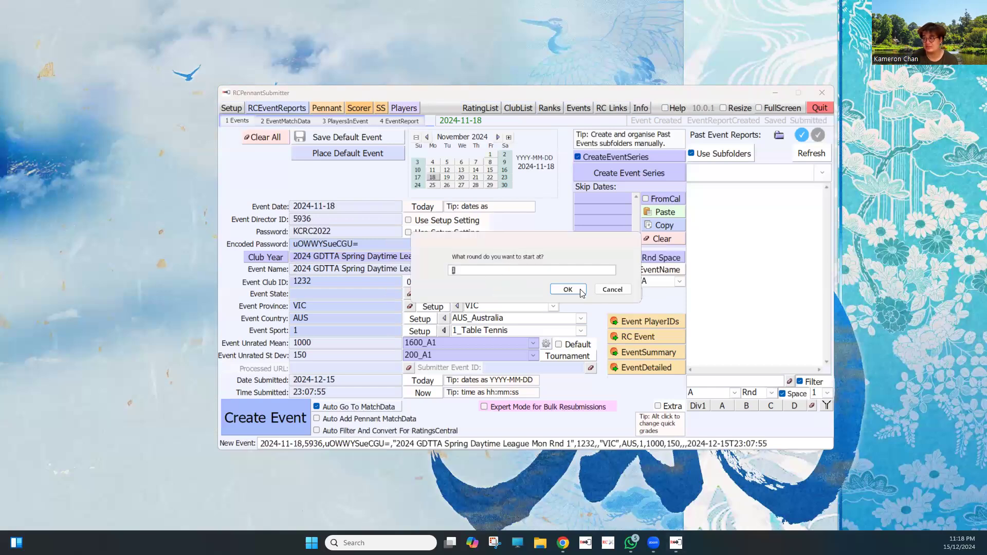
pyautogui.click(561, 289)
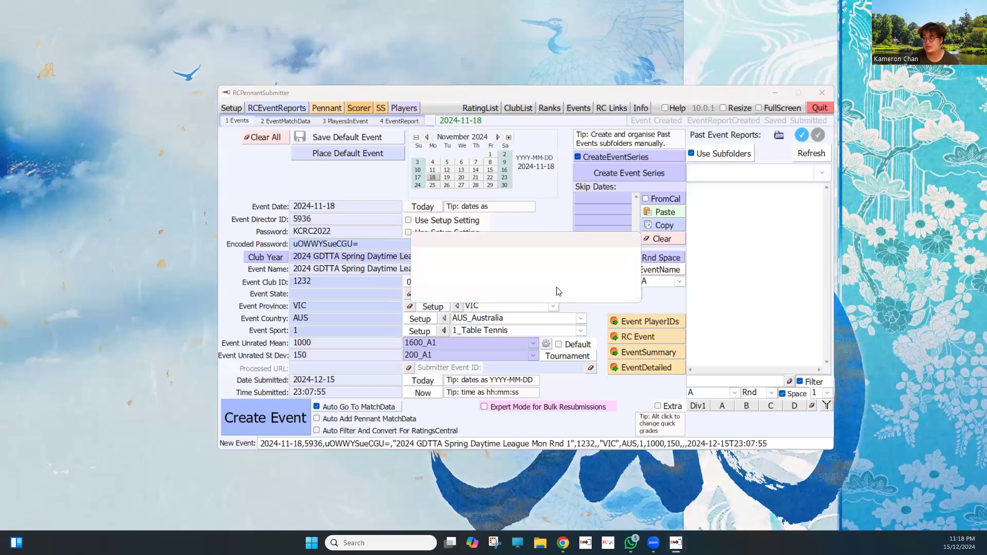
pyautogui.write('6')
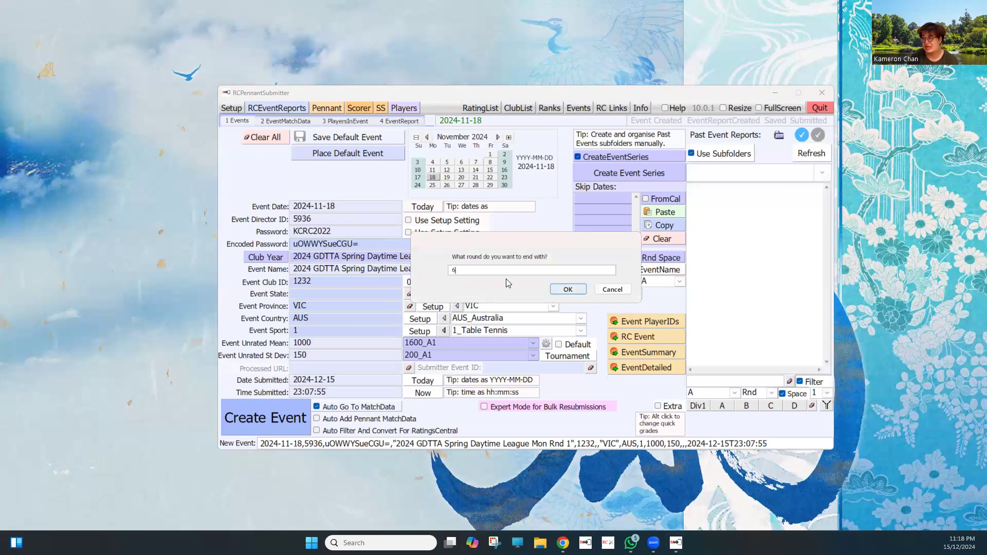
pyautogui.click(555, 291)
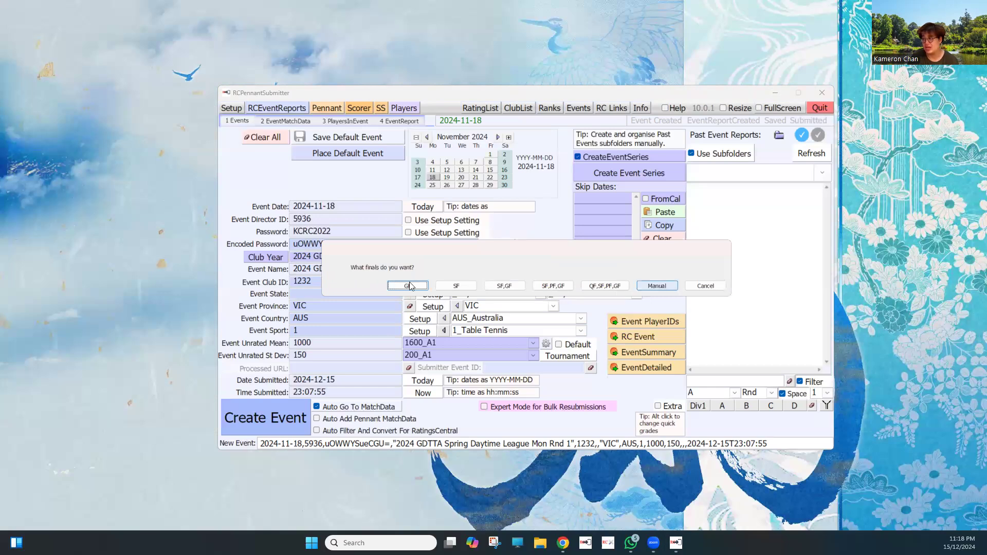
pyautogui.click(703, 285)
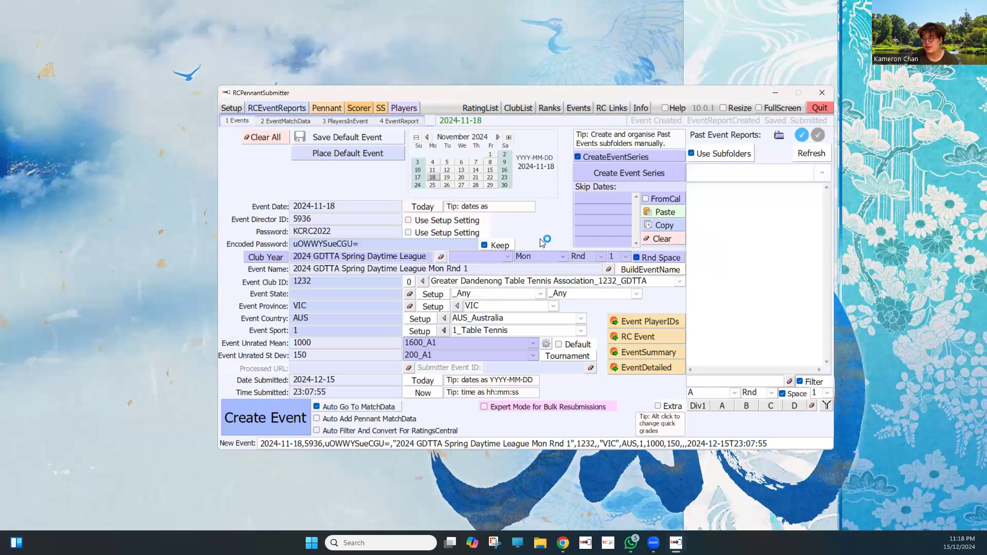
# Step: Create an event series of regular rounds starting at round 6, with the event date incremented by the same 7 days
pyautogui.click(620, 174)
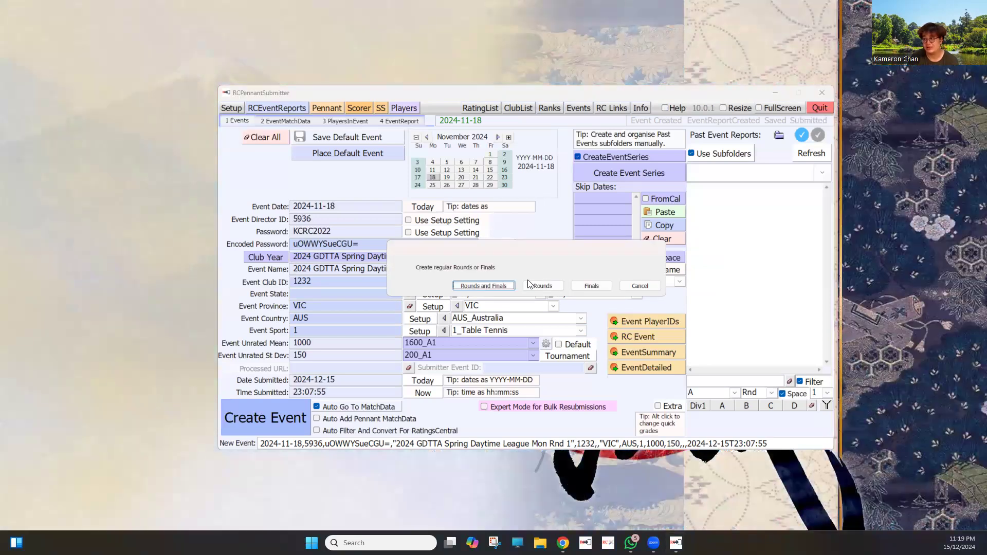
pyautogui.click(529, 283)
pyautogui.write('6')
pyautogui.press('Return')
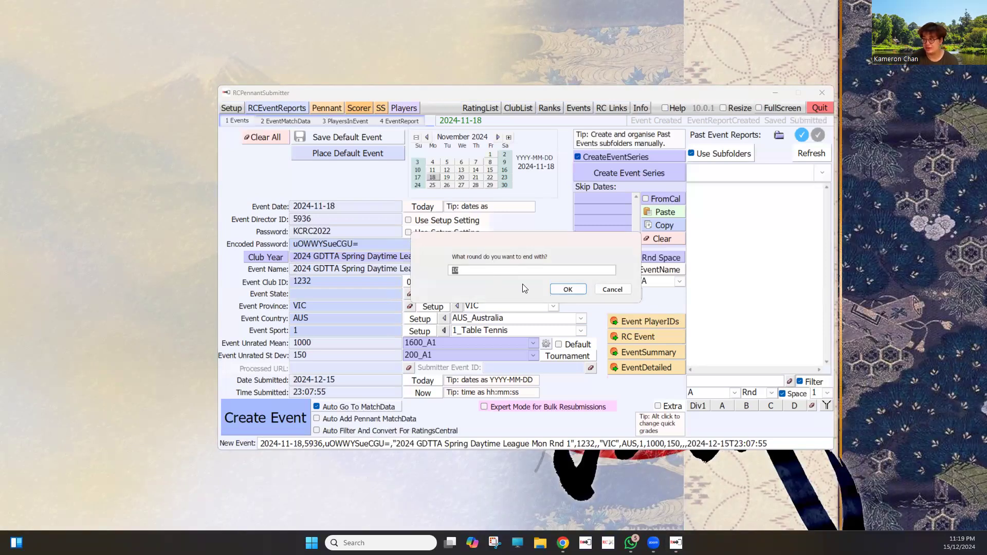
pyautogui.click(555, 289)
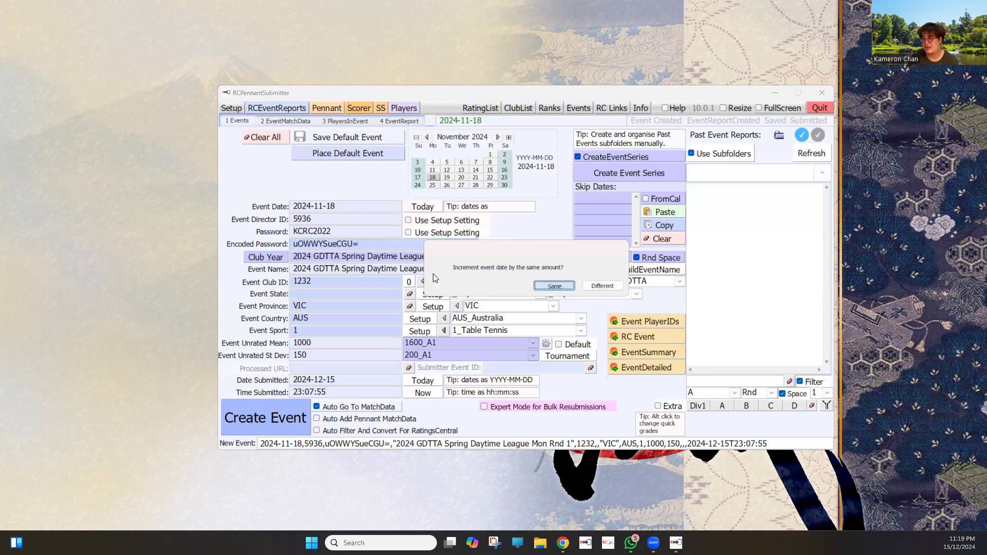
pyautogui.press('Return')
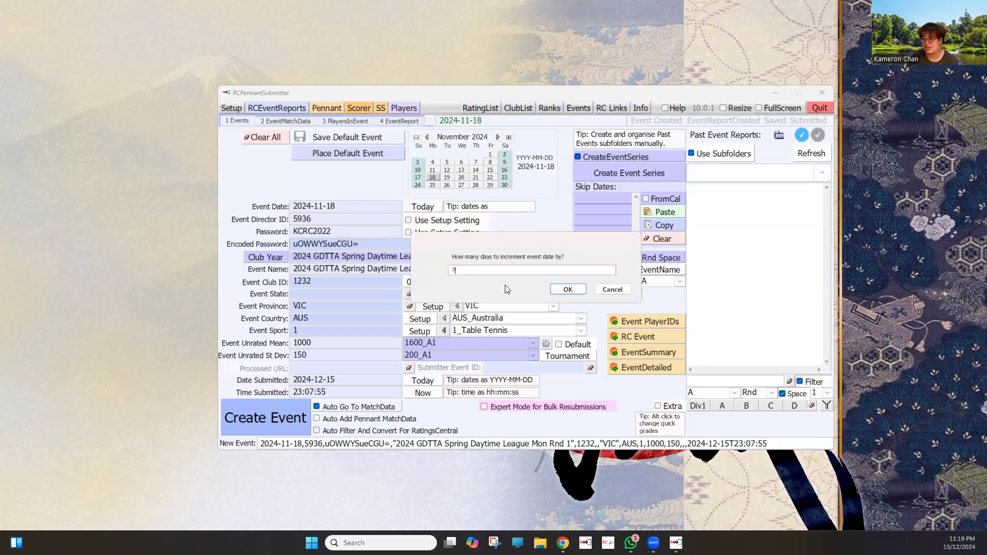
pyautogui.click(568, 289)
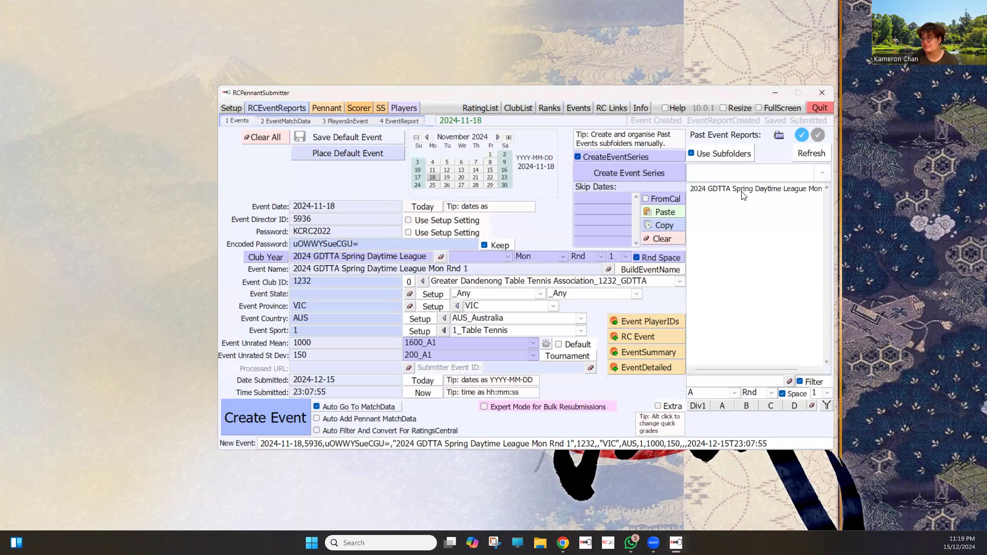
pyautogui.click(744, 191)
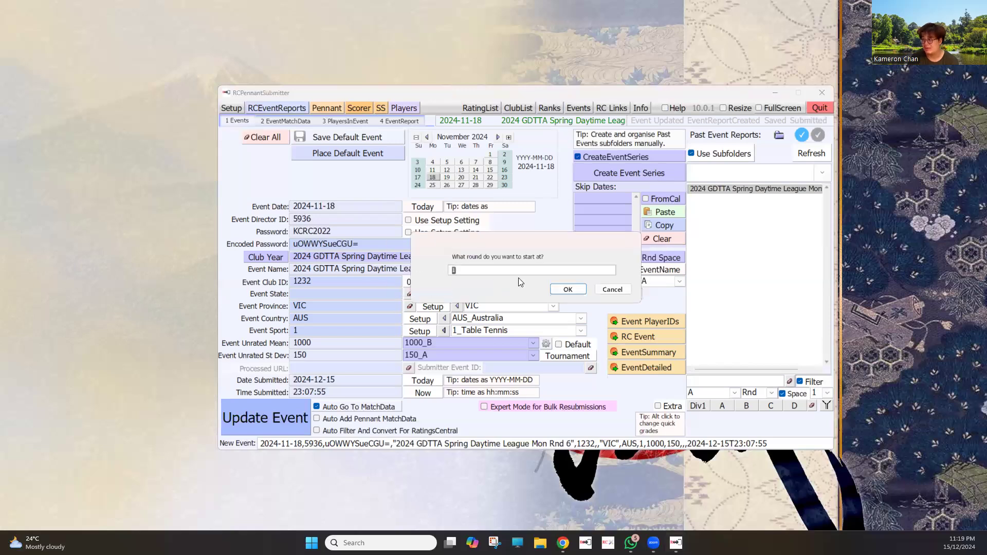
# Step: Create the series again as regular rounds 1 to 6 at weekly intervals, and check the dates of rounds 3 and 6
pyautogui.press('Return')
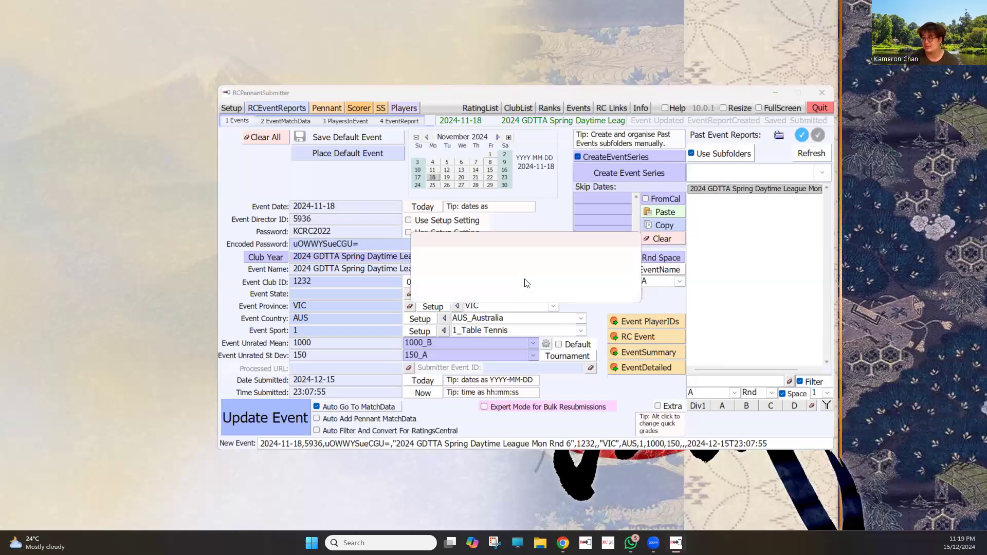
pyautogui.click(566, 292)
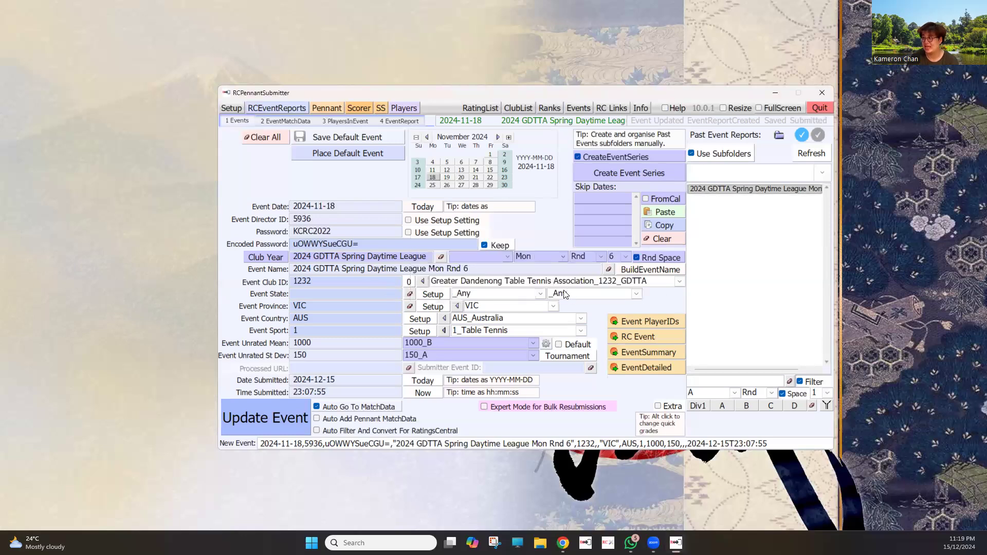
pyautogui.click(560, 289)
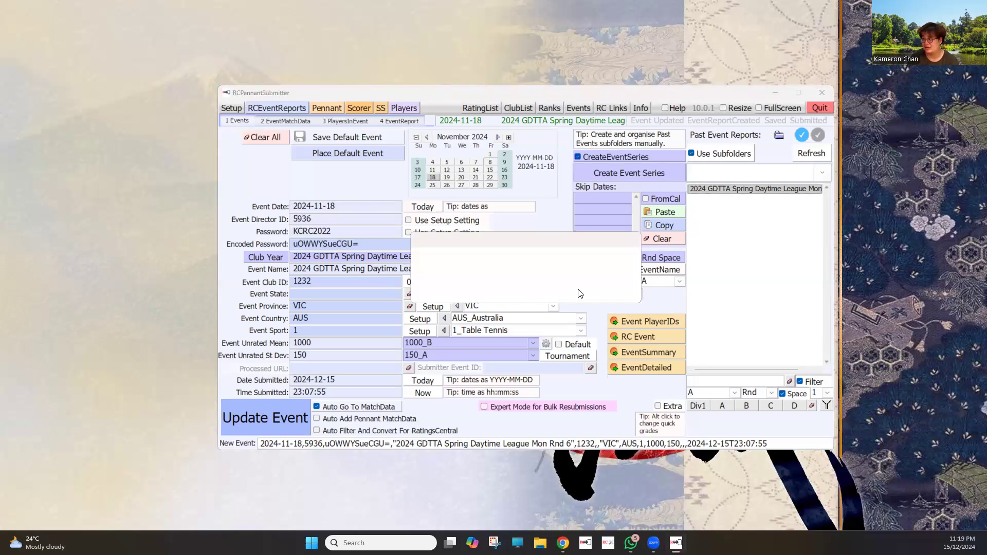
pyautogui.press('Return')
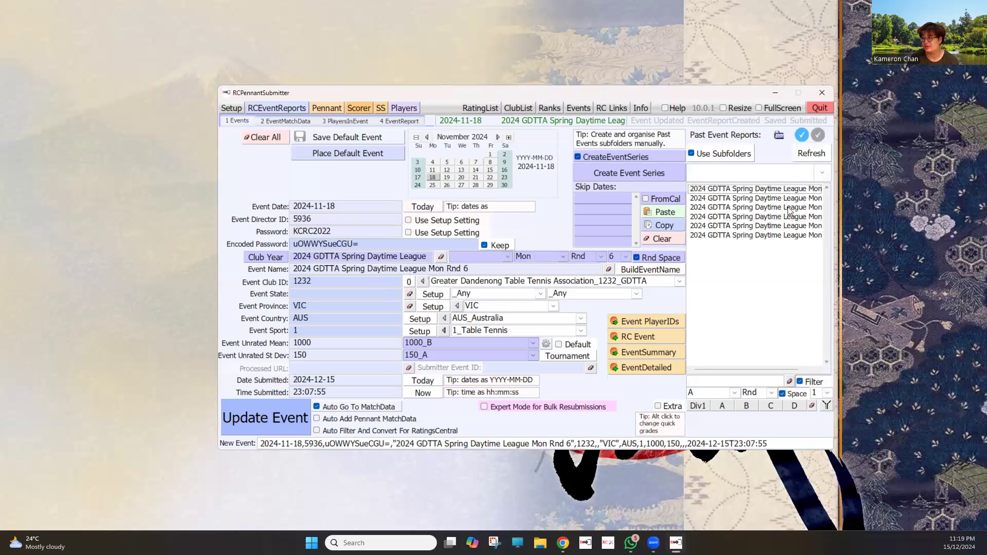
pyautogui.click(790, 208)
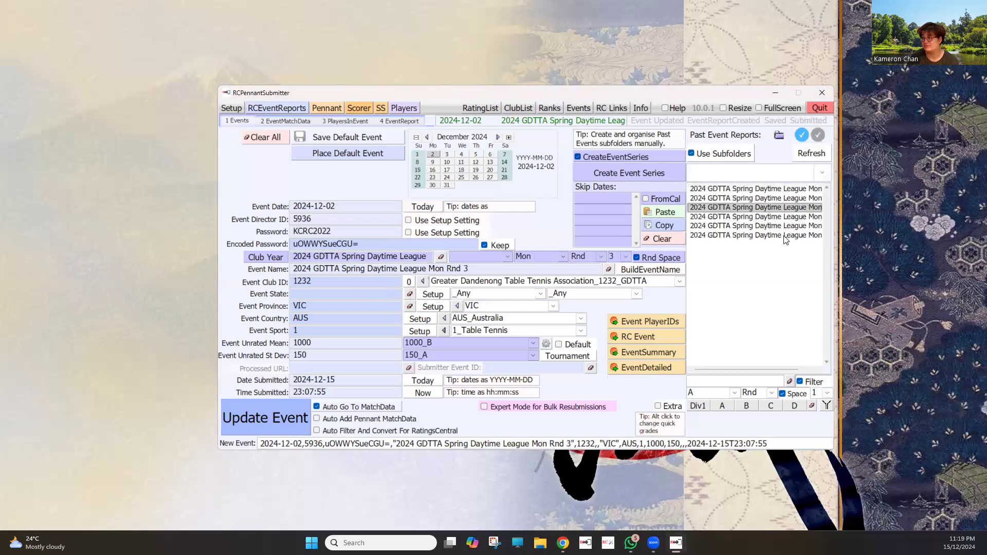
pyautogui.click(780, 235)
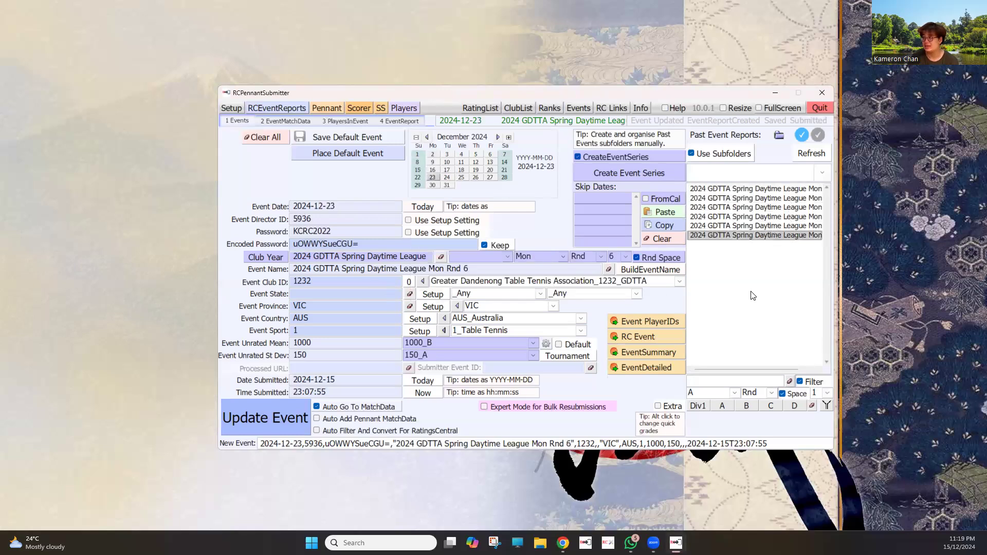
# Step: Delete all six round event files from the Events folder and refresh the past event reports list
pyautogui.click(779, 136)
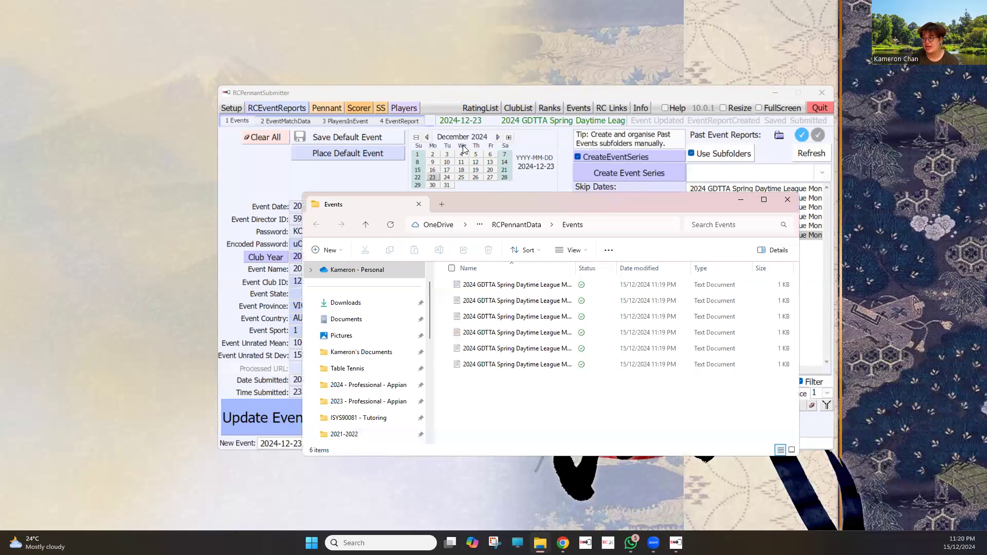
pyautogui.moveTo(540, 203); pyautogui.dragTo(503, 167)
pyautogui.moveTo(592, 351); pyautogui.dragTo(439, 252)
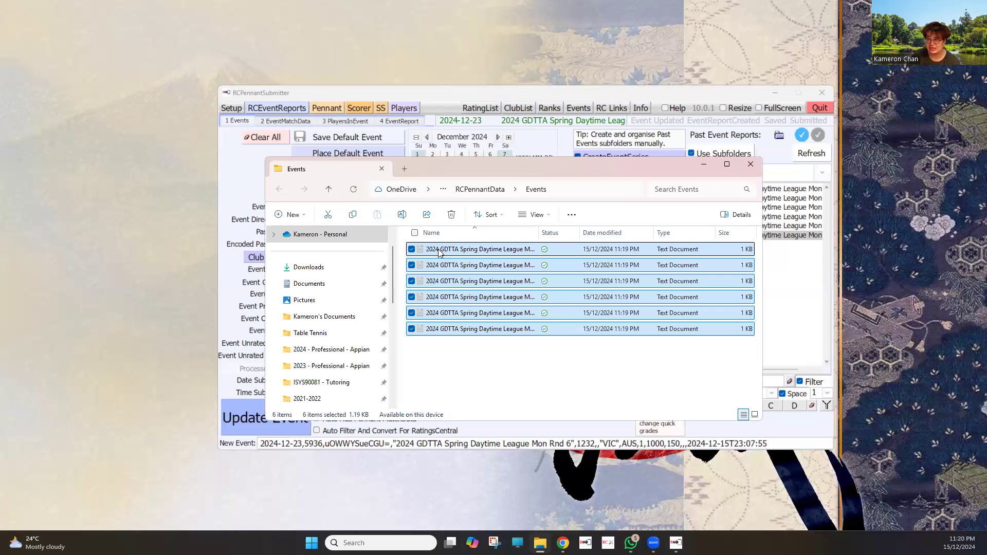
pyautogui.press('Delete')
pyautogui.click(808, 156)
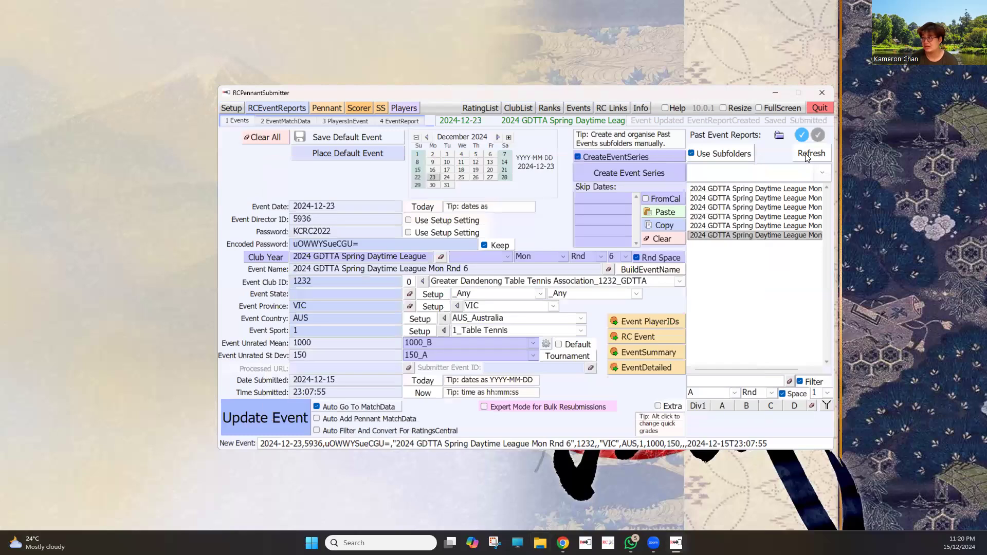
pyautogui.click(809, 155)
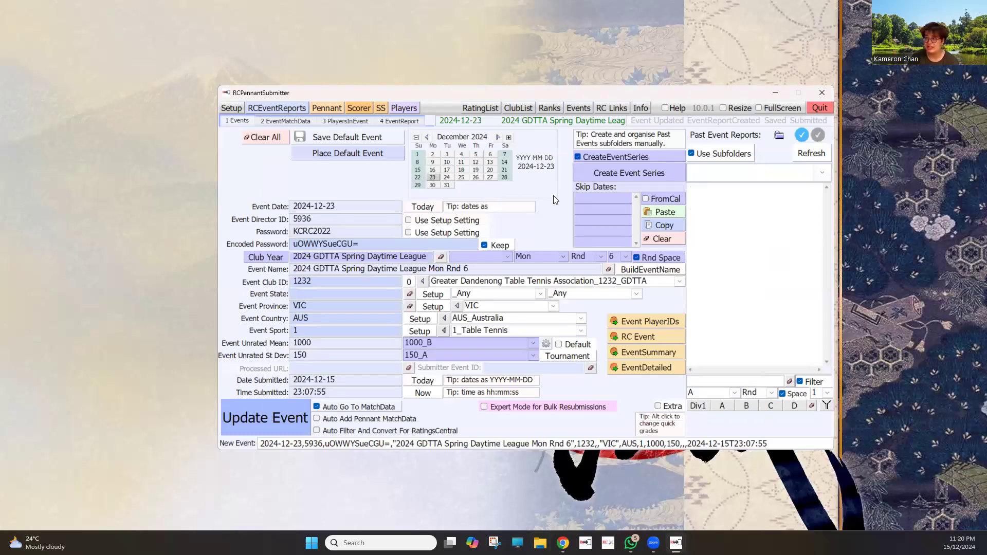
# Step: Set the event date to 2024-11-18 and add 2024-11-25 from the calendar as a skip date
pyautogui.click(498, 137)
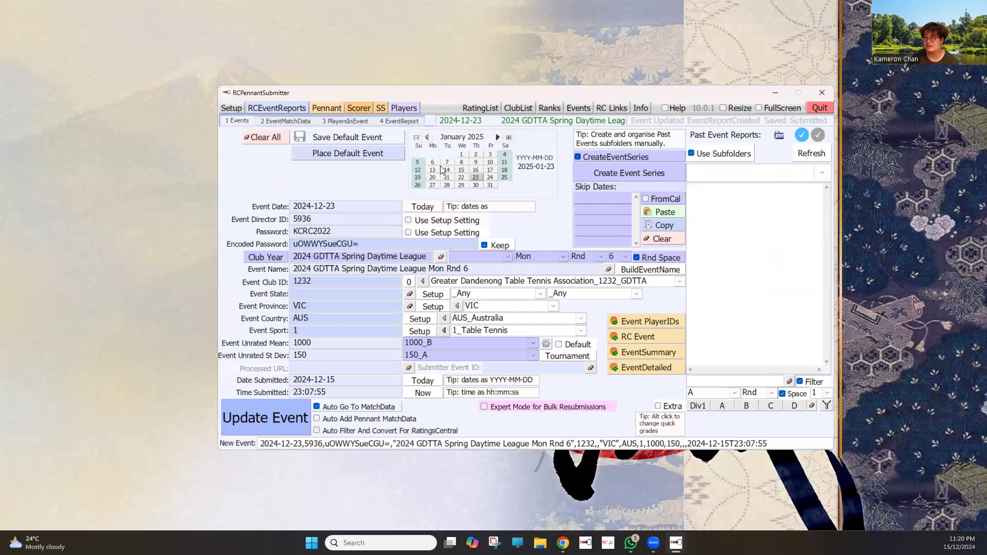
pyautogui.click(427, 138)
pyautogui.click(427, 137)
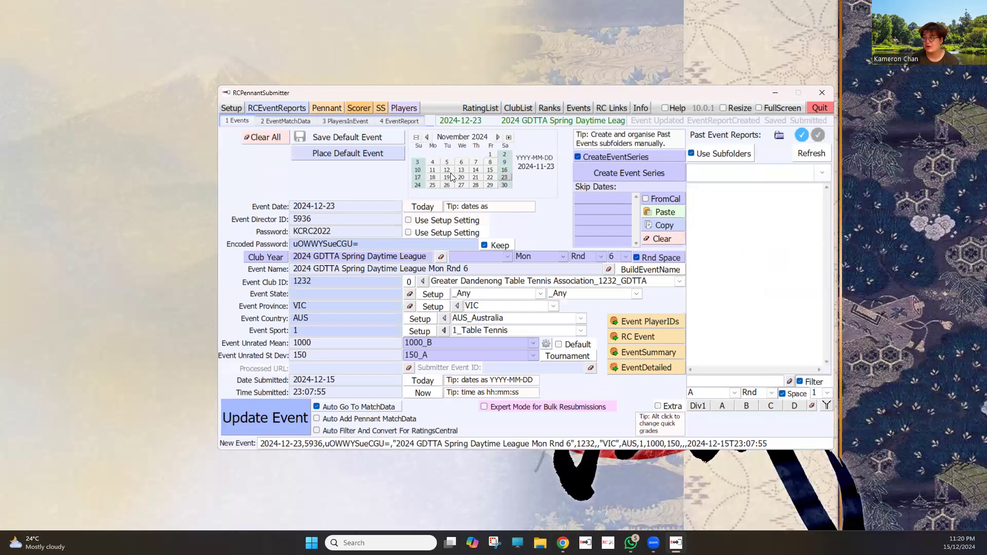
pyautogui.click(433, 179)
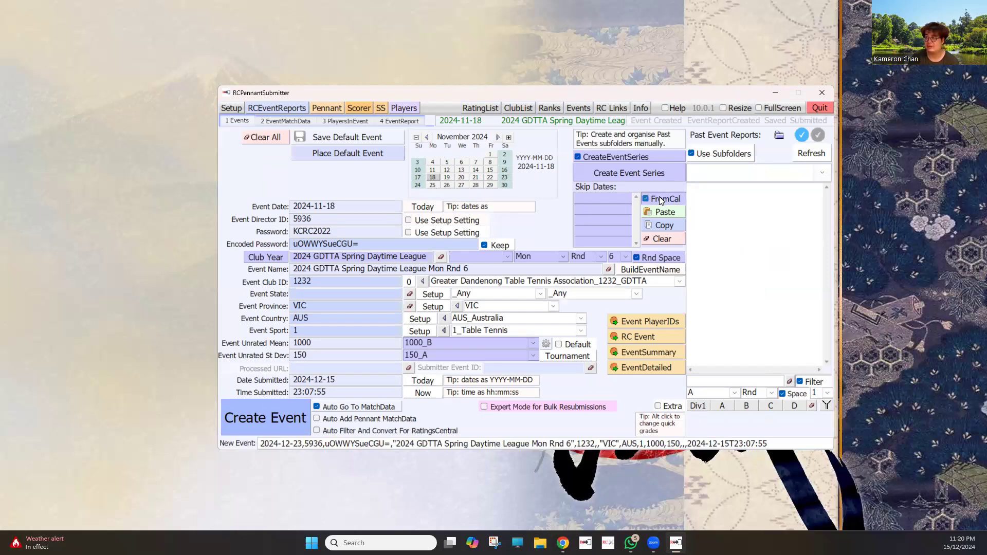
pyautogui.click(432, 185)
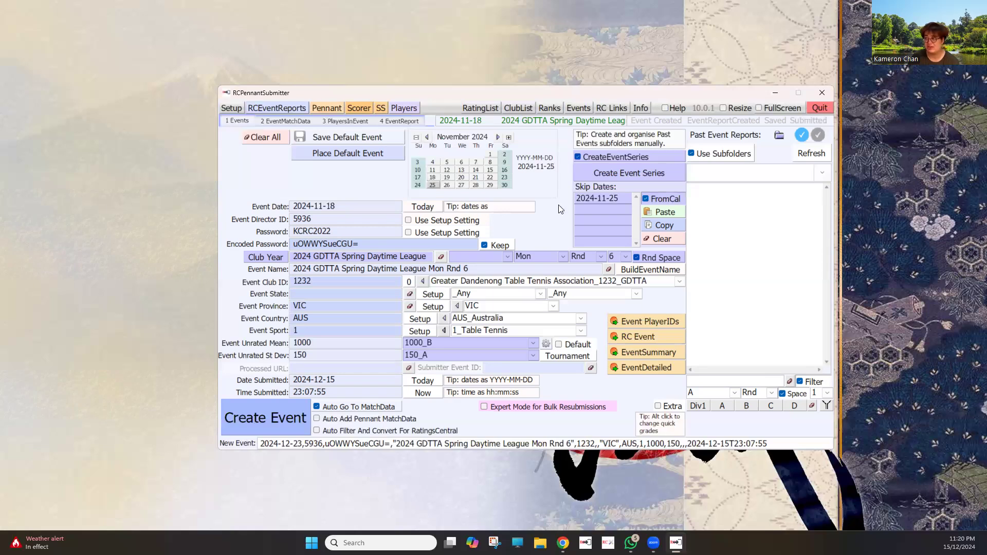
# Step: Create the weekly event series as regular rounds only, from round 1 to round 6, using the skip date
pyautogui.click(614, 173)
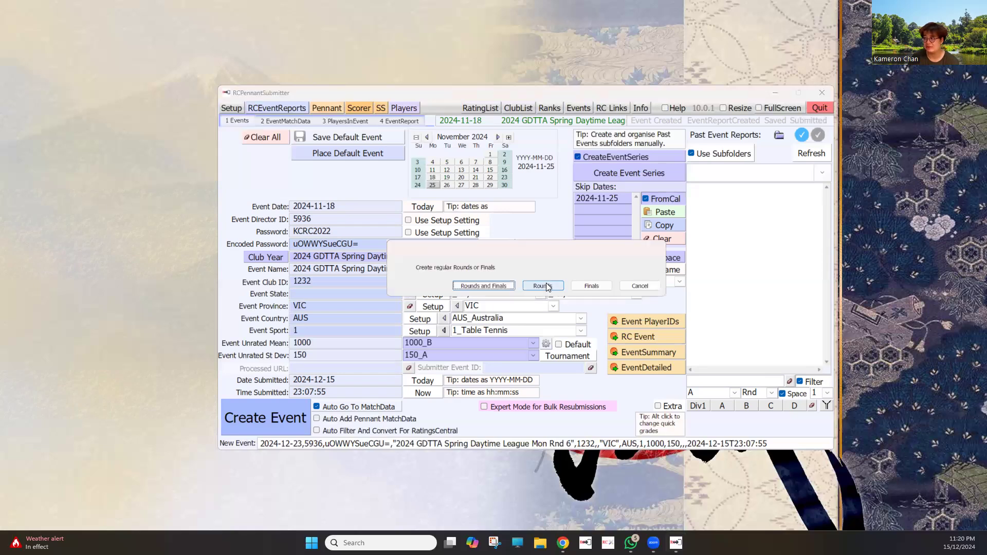
pyautogui.click(544, 286)
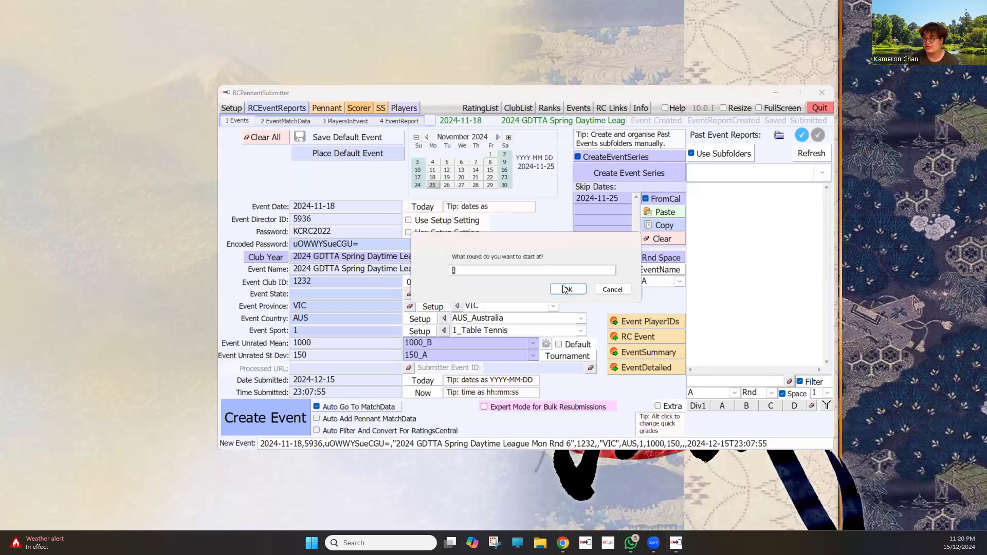
pyautogui.click(566, 289)
pyautogui.write('6')
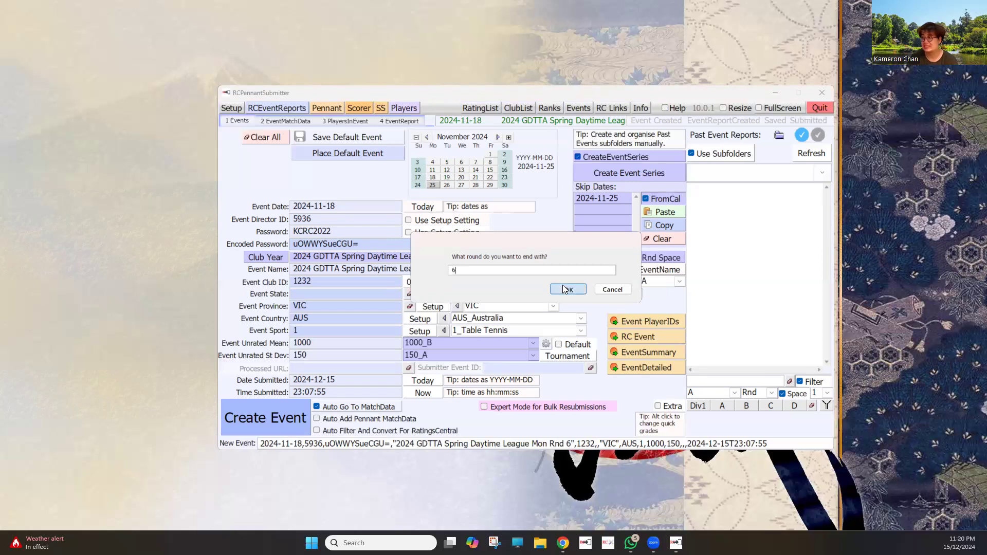
pyautogui.click(565, 290)
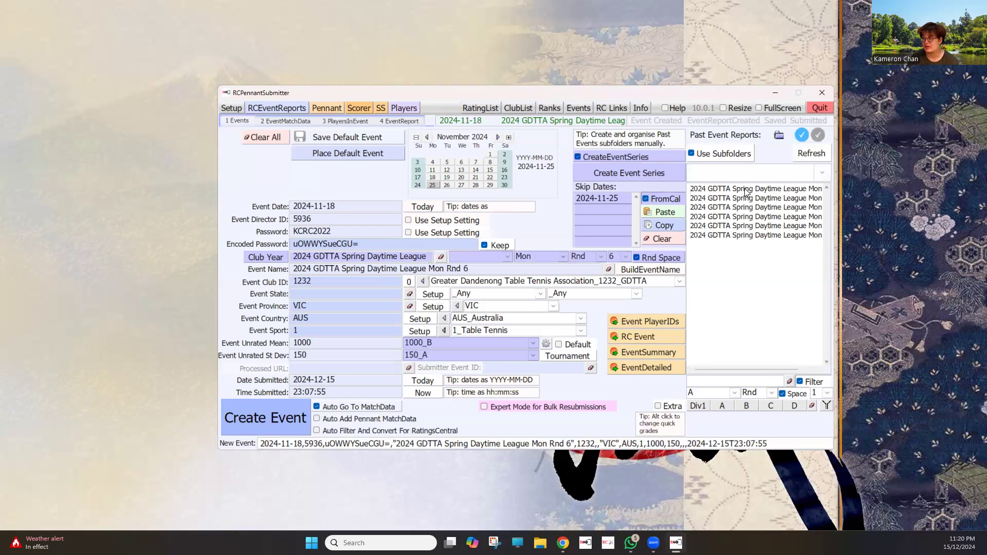
# Step: Check the event dates of the created rounds from round 1 through round 6, ending back on round 1
pyautogui.click(735, 191)
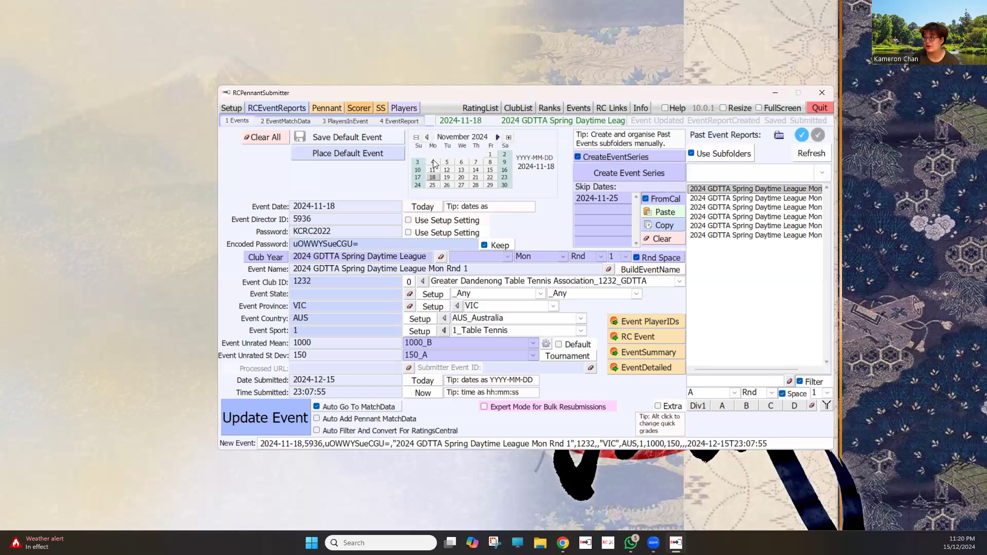
pyautogui.click(742, 201)
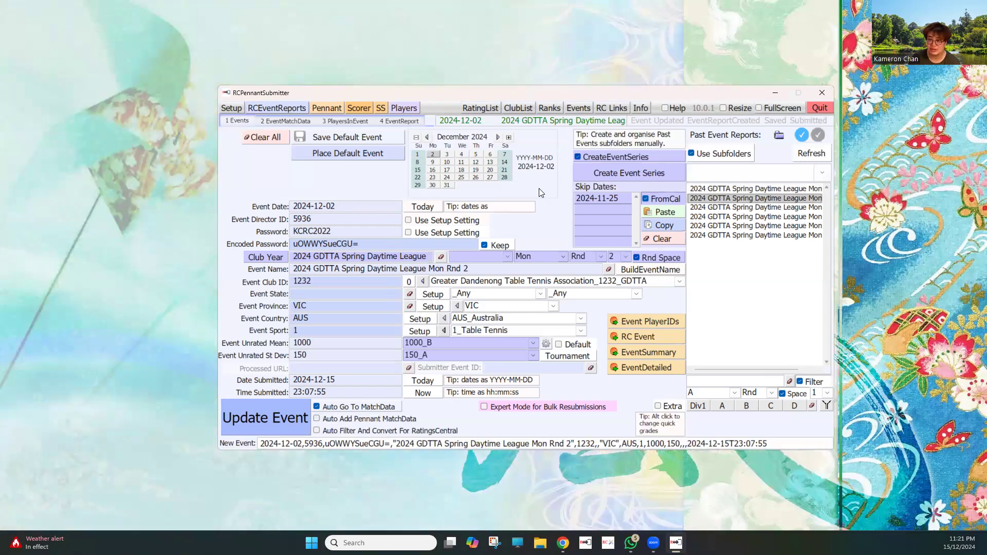
pyautogui.click(765, 208)
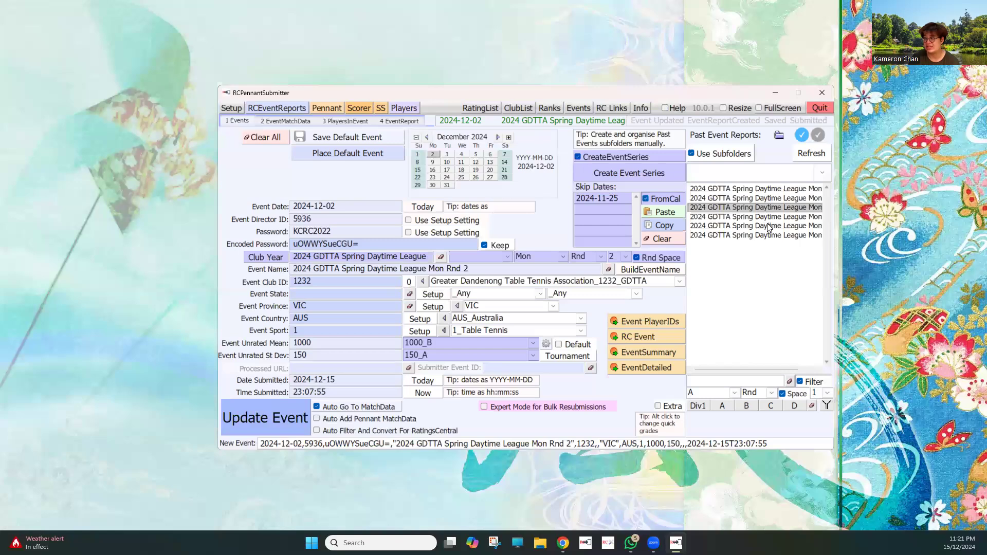
pyautogui.click(769, 226)
pyautogui.press('Down')
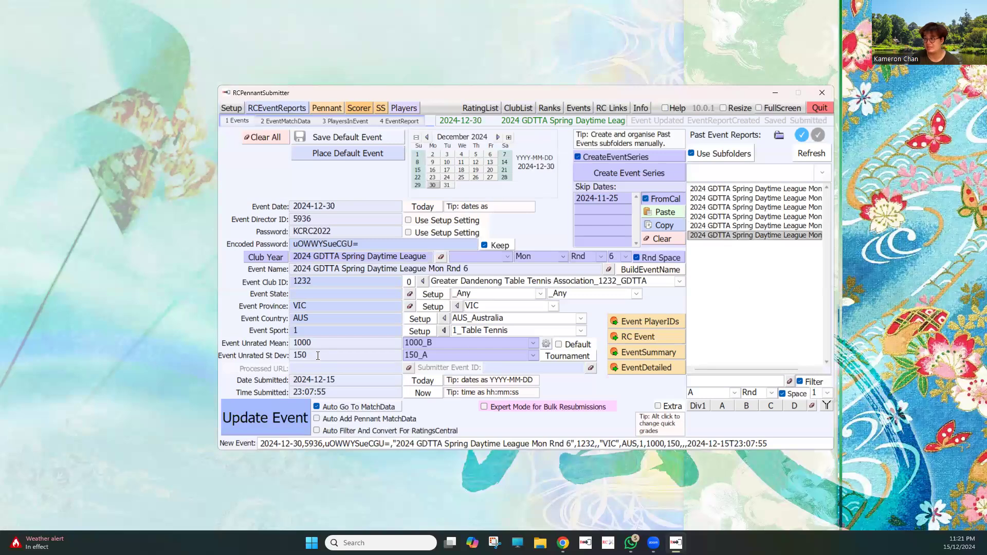
pyautogui.press('Home')
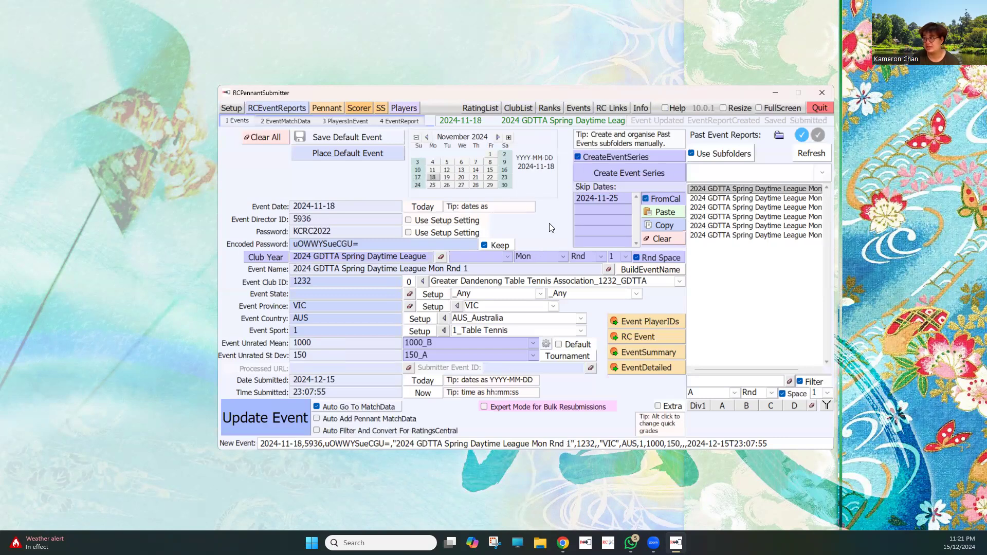
# Step: Create a folder named 2024 Spring in the Events folder and move the six round event files into it
pyautogui.click(779, 137)
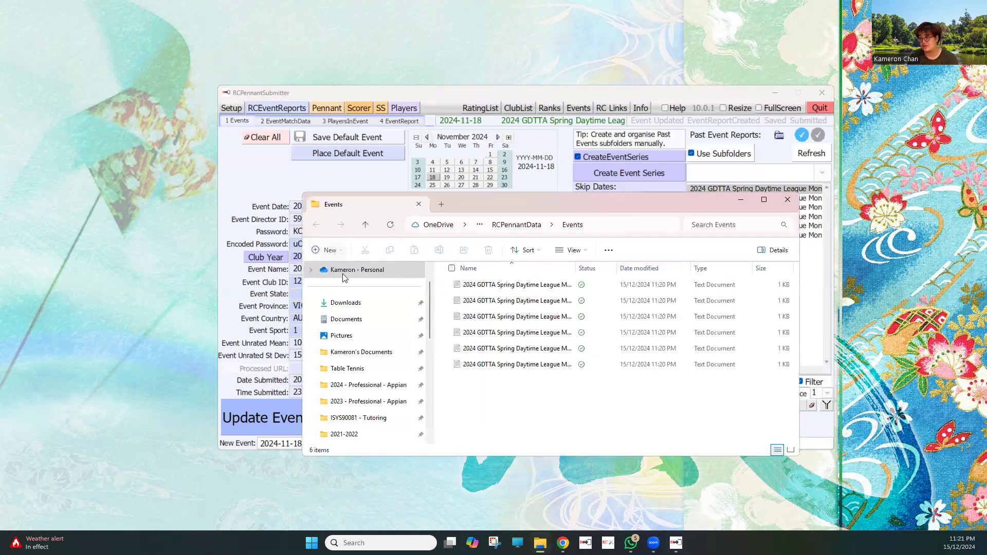
pyautogui.hotkey('ctrl', 'shift', 'n')
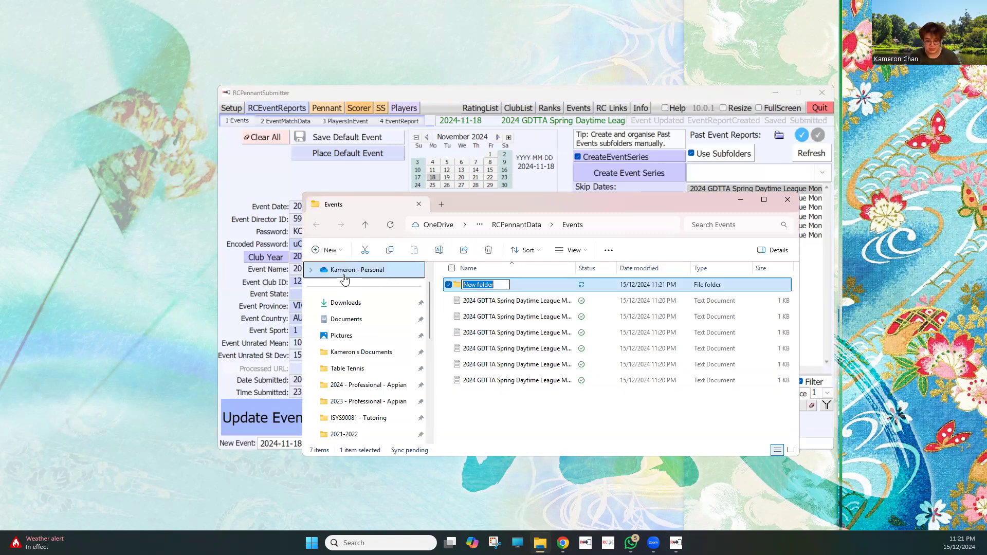
pyautogui.write('20')
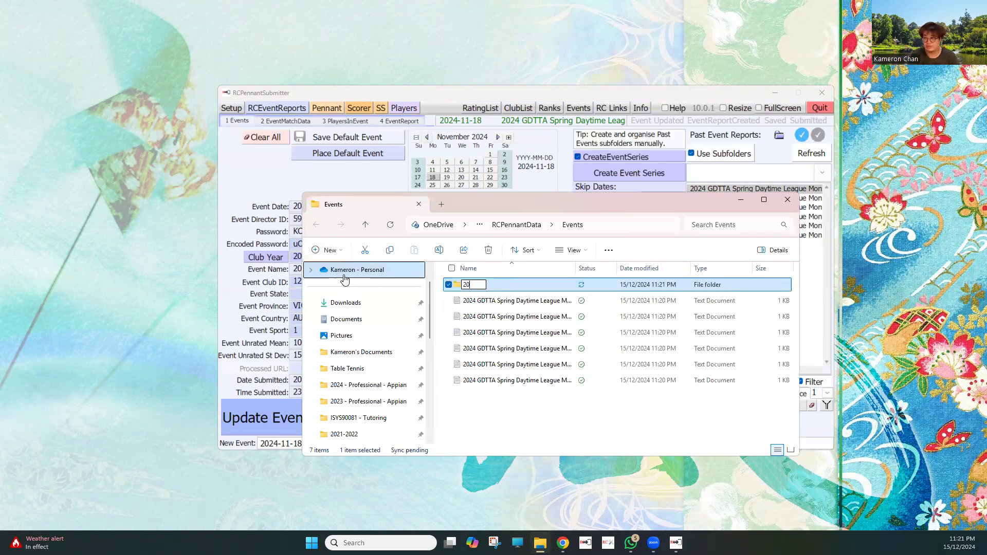
pyautogui.write('24 Spring')
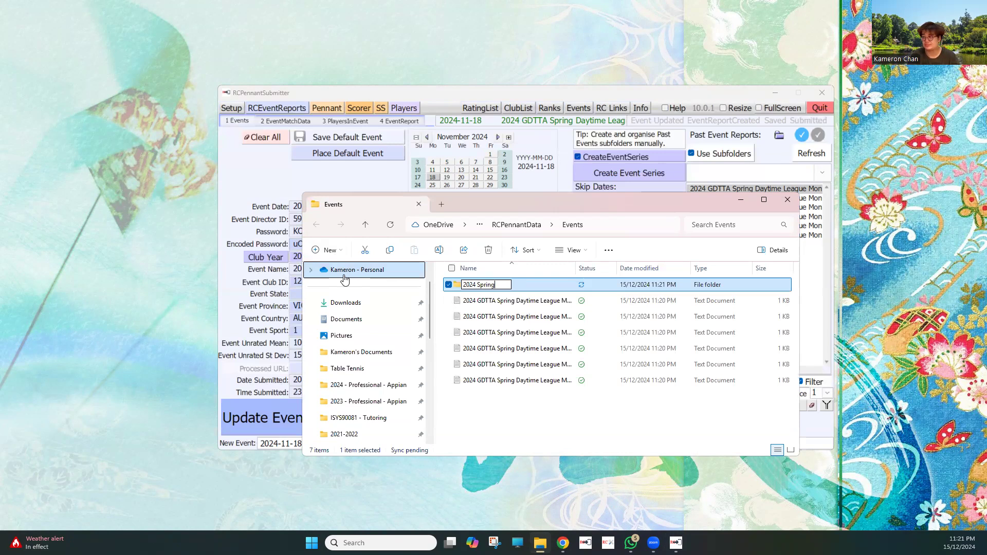
pyautogui.click(605, 415)
pyautogui.moveTo(605, 415); pyautogui.dragTo(512, 279)
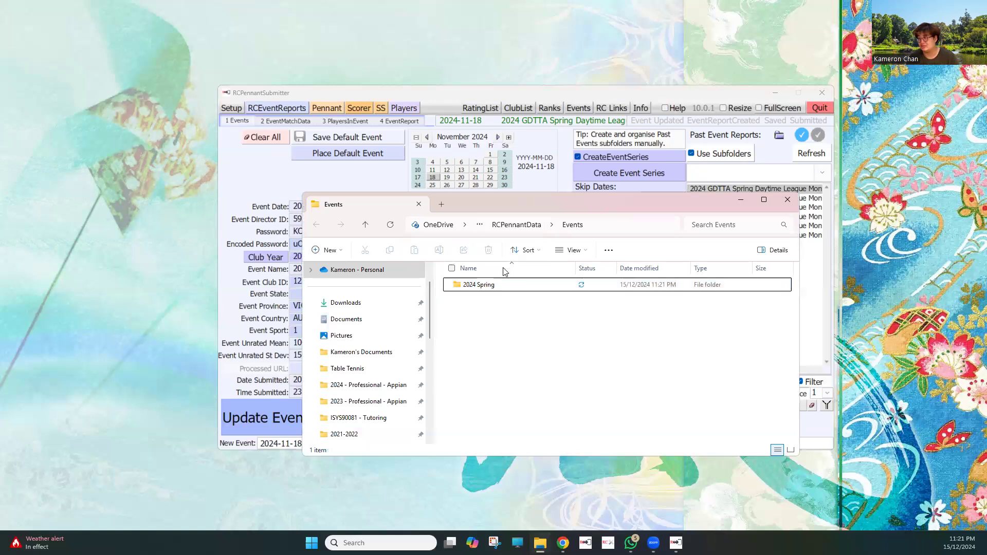
pyautogui.click(788, 200)
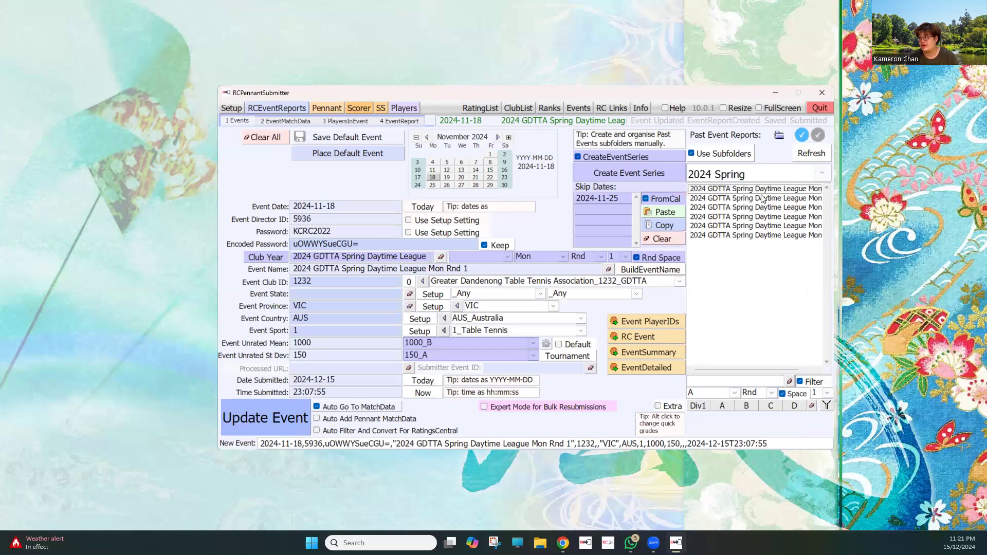
# Step: Load the round 1 event from the 2024 Spring subfolder and update the event to start its match data
pyautogui.click(822, 173)
pyautogui.click(786, 262)
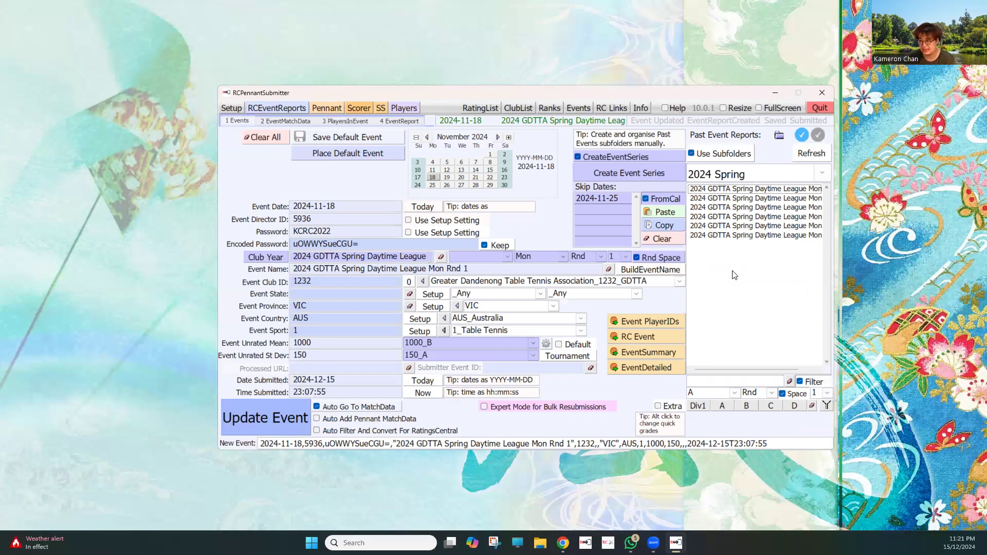
pyautogui.click(749, 191)
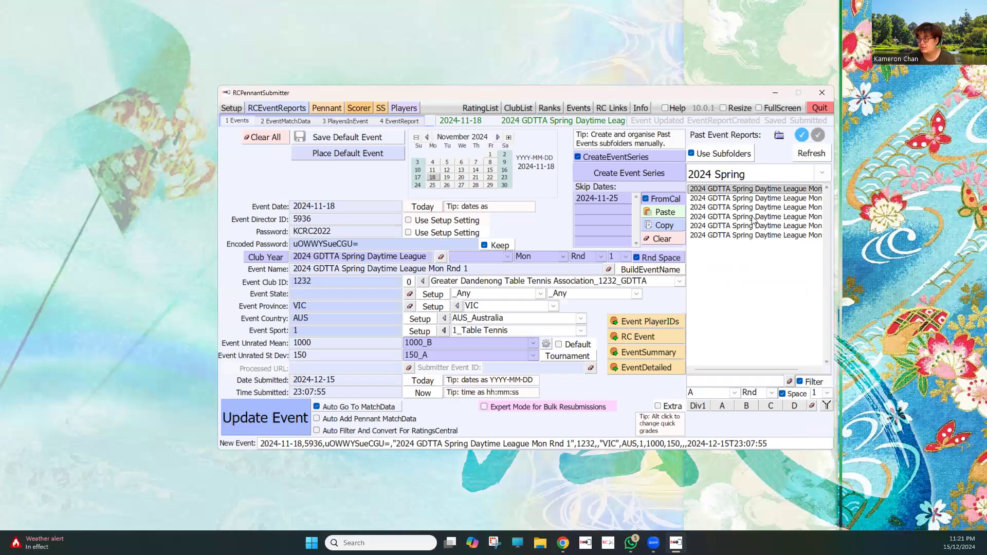
pyautogui.click(272, 414)
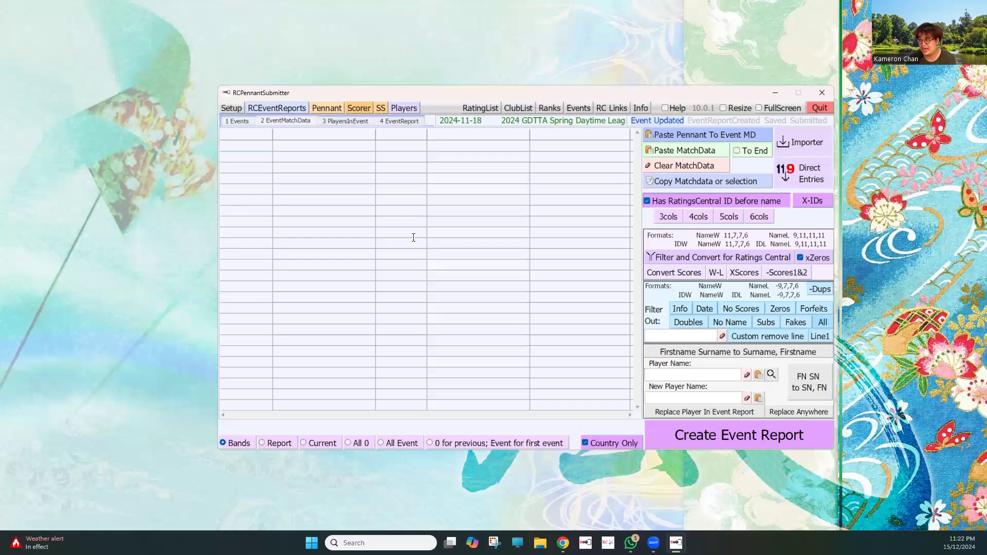
# Step: Turn off RatingsCentral IDs before names and add all round 1 scores of grade D1 to the event match data
pyautogui.click(672, 200)
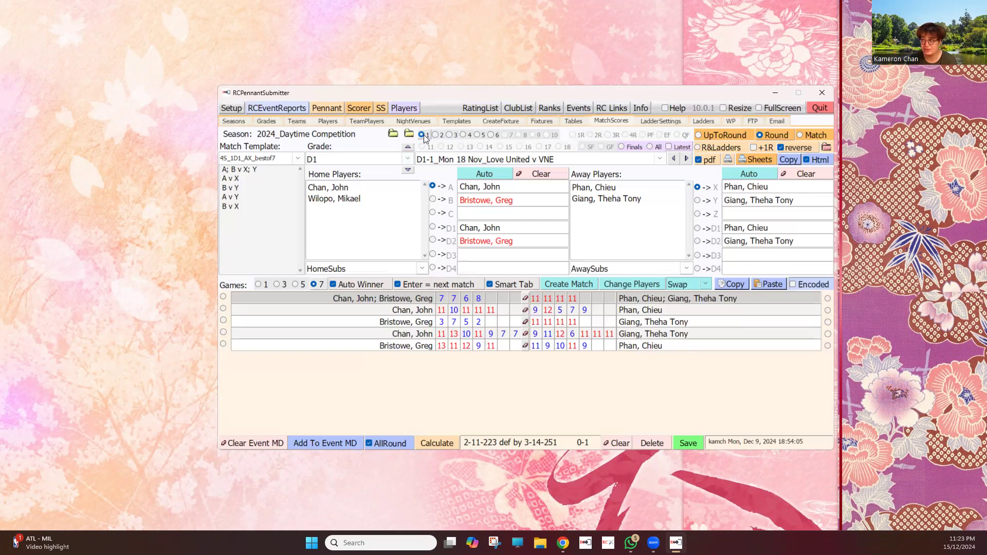
pyautogui.click(334, 439)
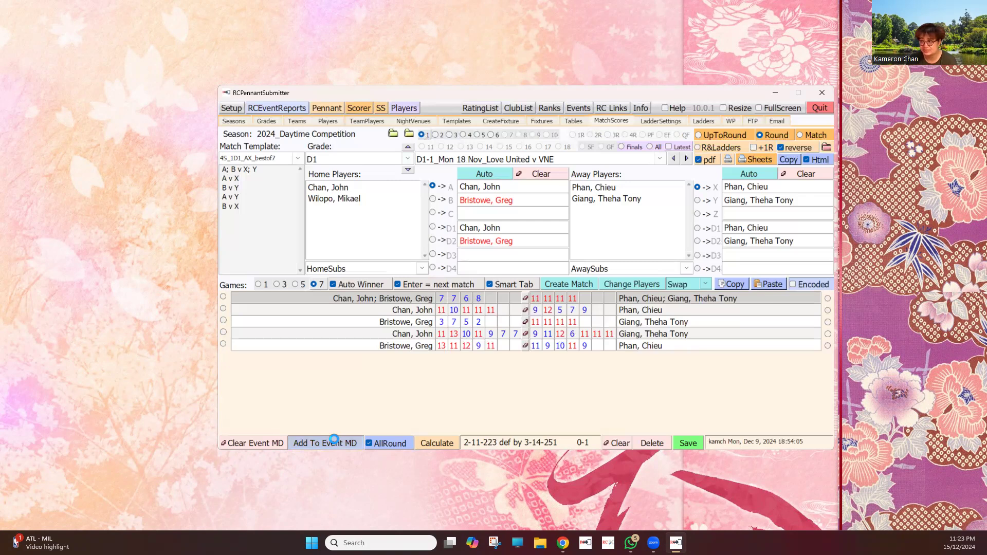
# Step: Add all round 1 scores of grade D2 to the event match data, and filter and convert it for Ratings Central
pyautogui.click(660, 160)
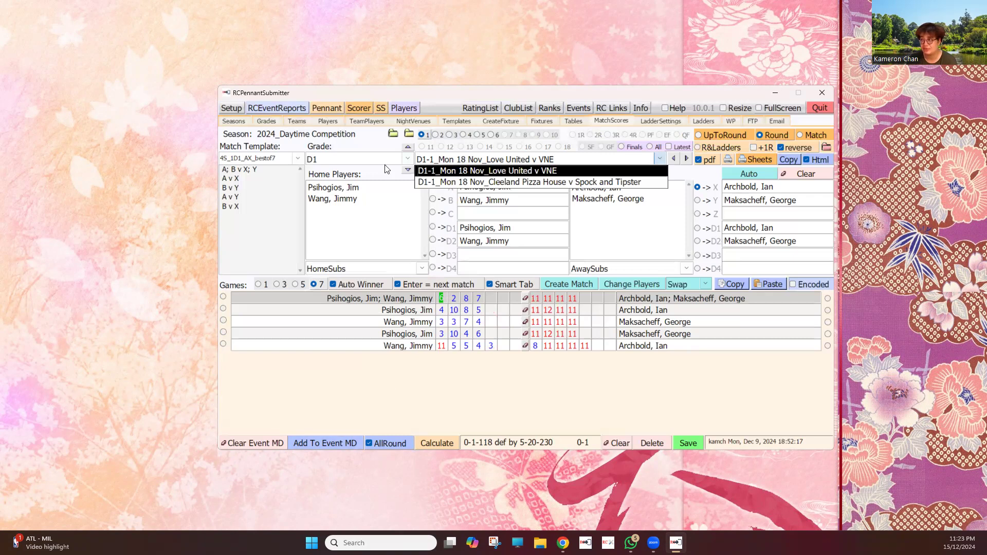
pyautogui.click(412, 160)
pyautogui.click(408, 158)
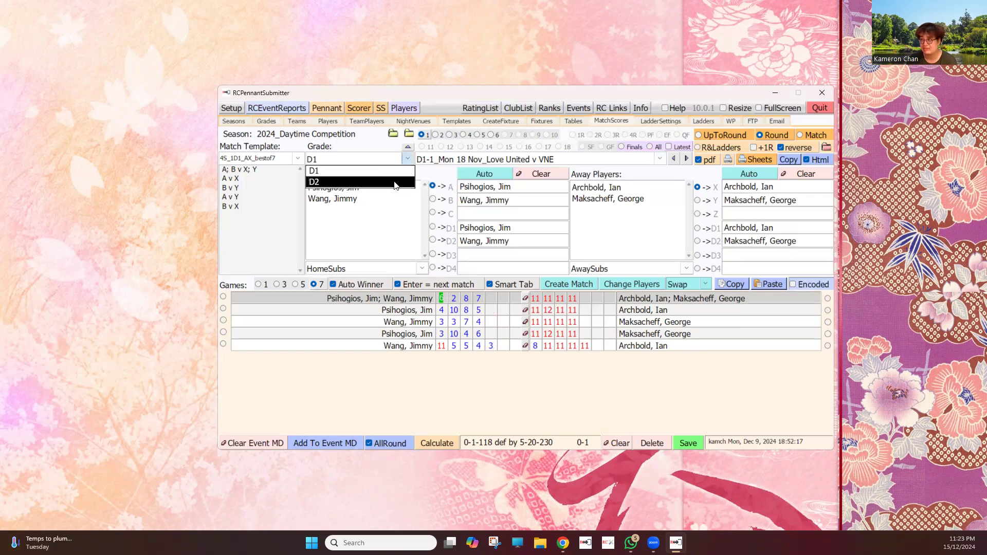
pyautogui.press('Return')
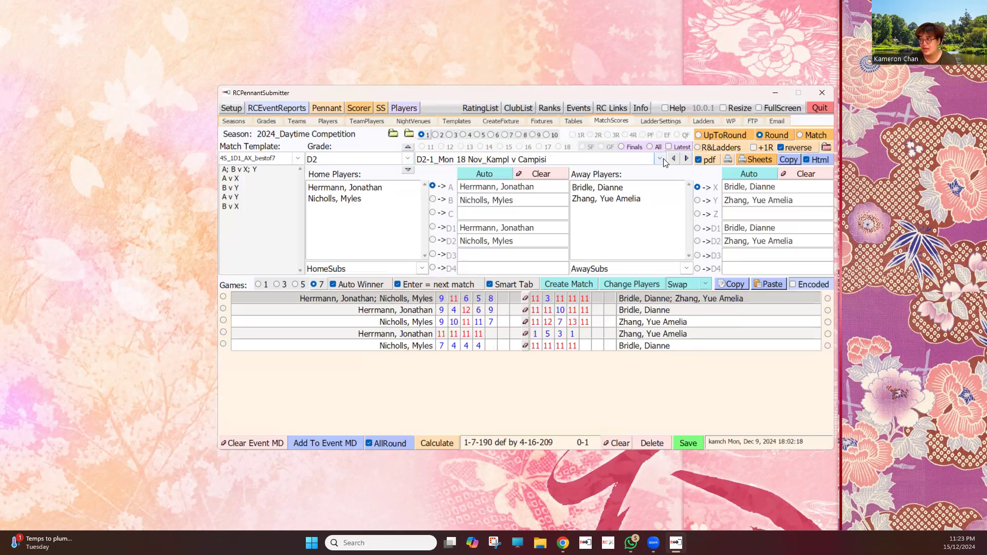
pyautogui.click(393, 438)
pyautogui.click(309, 438)
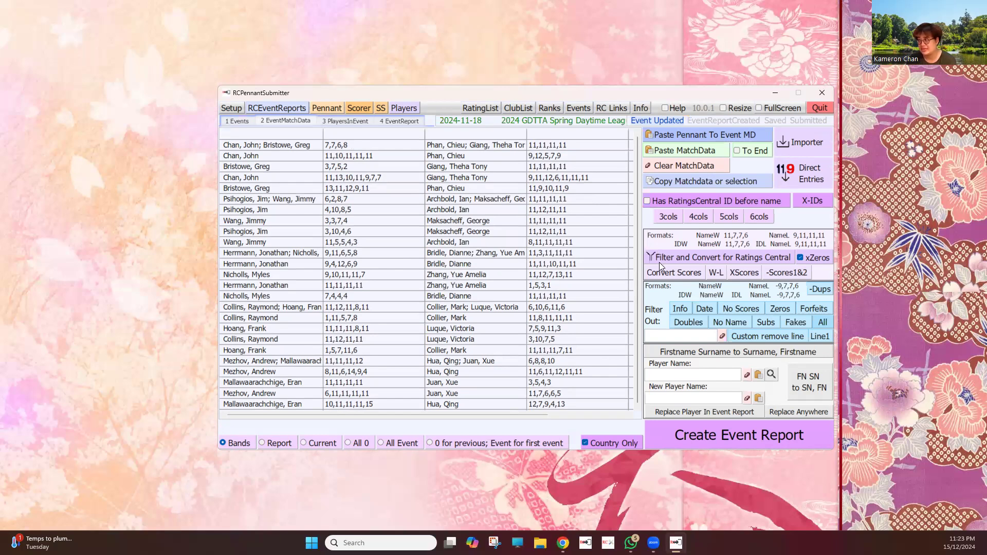
pyautogui.click(702, 256)
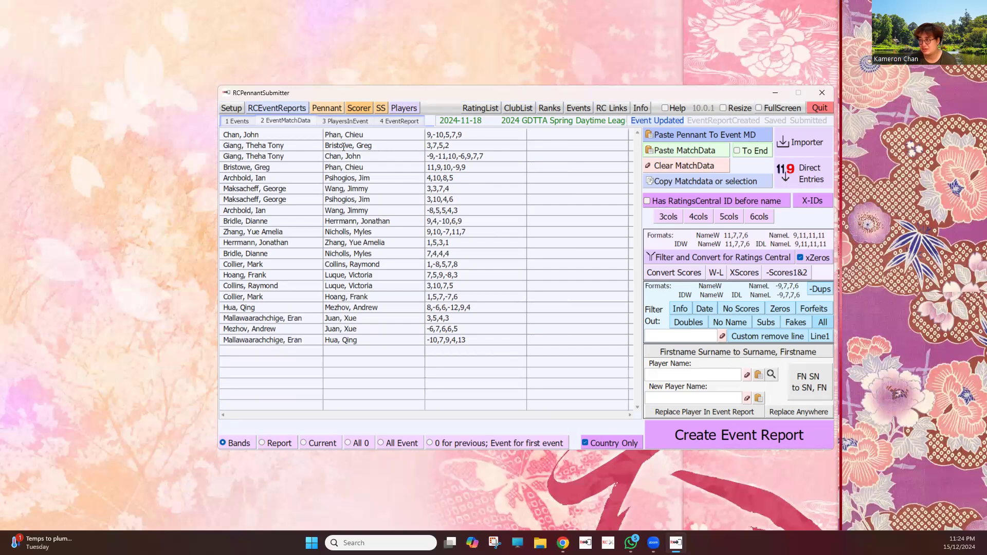
# Step: Enter the losing player's name from the second match as the player name and its longer first-name form as the new player name
pyautogui.doubleClick(327, 148)
pyautogui.hotkey('ctrl', 'c')
pyautogui.click(676, 375)
pyautogui.moveTo(329, 147); pyautogui.dragTo(324, 147)
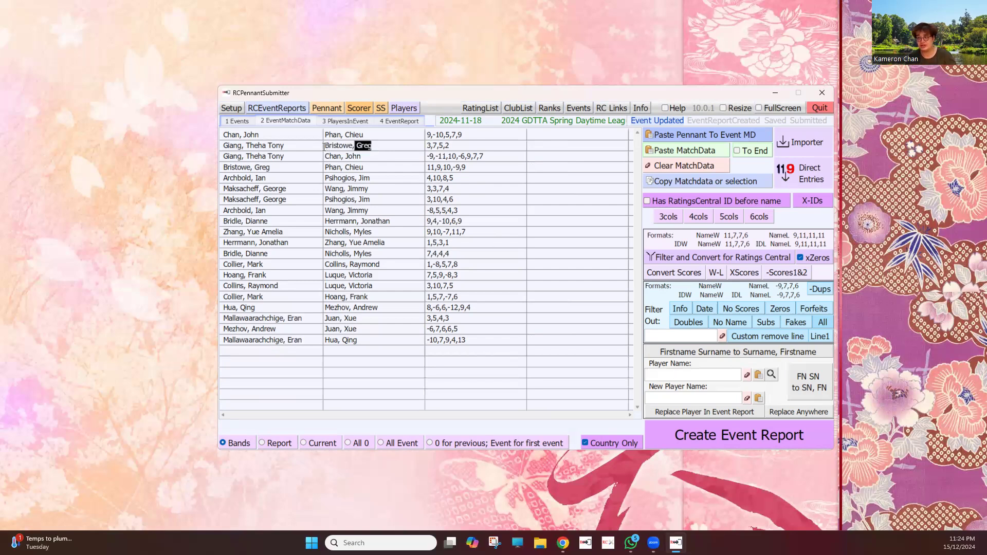
pyautogui.click(688, 375)
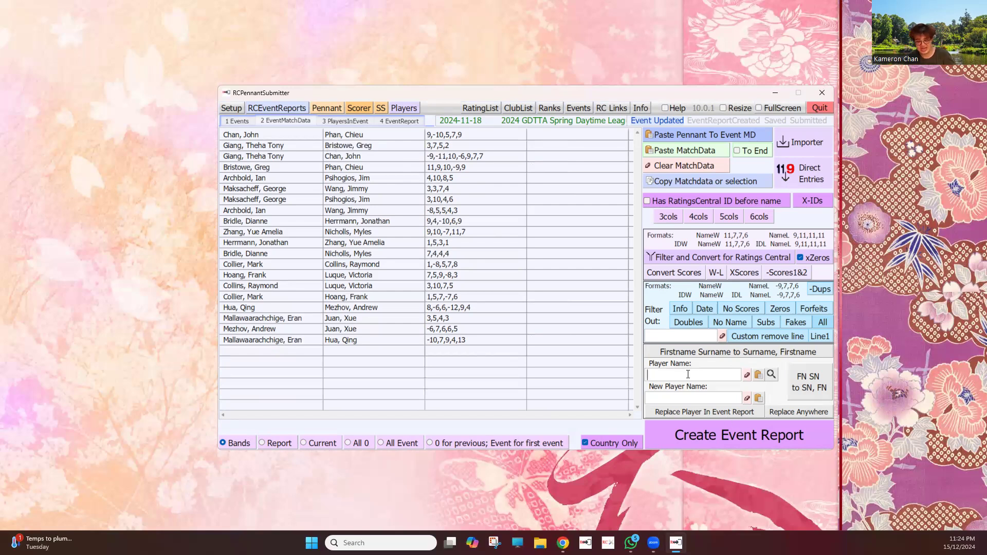
pyautogui.hotkey('ctrl', 'v')
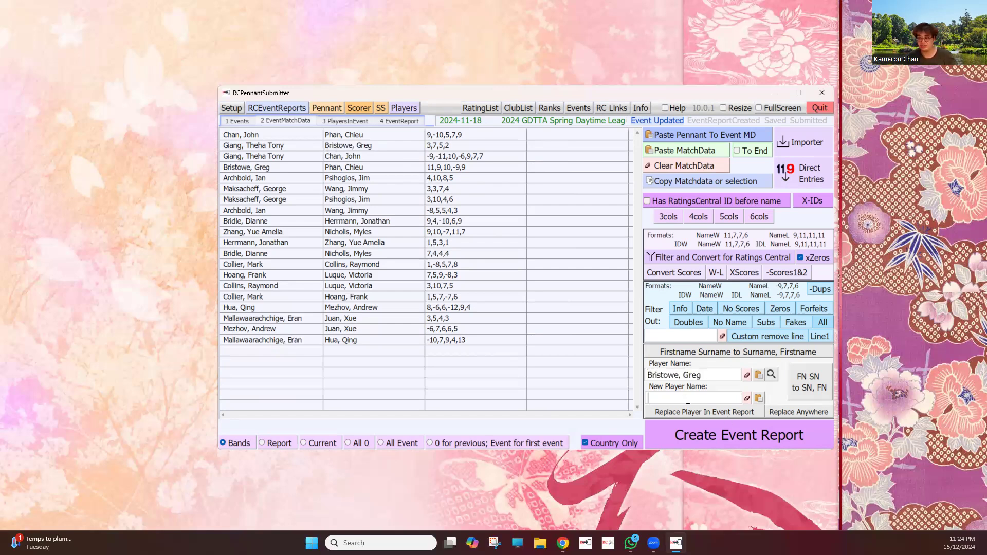
pyautogui.click(688, 399)
pyautogui.hotkey('ctrl', 'v')
pyautogui.write('or')
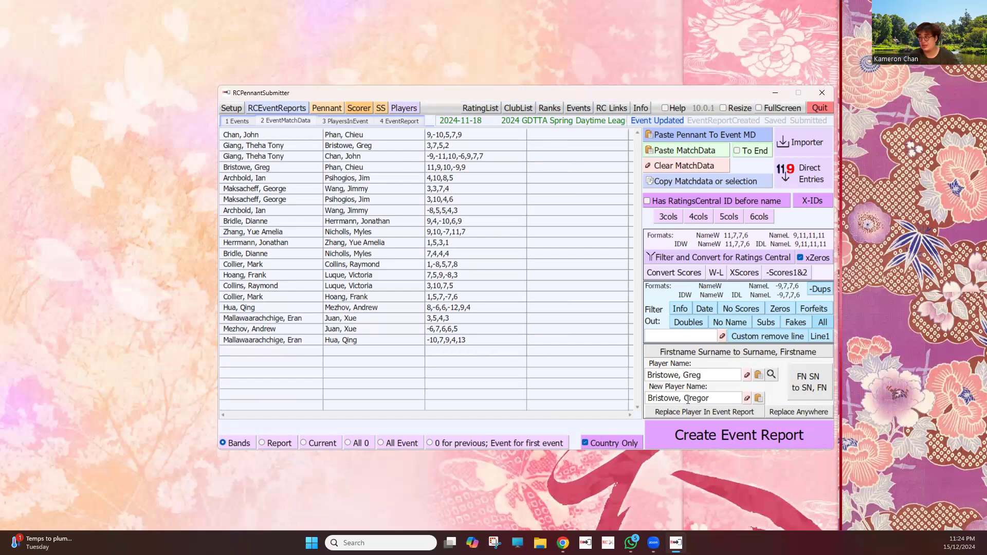
pyautogui.write('y')
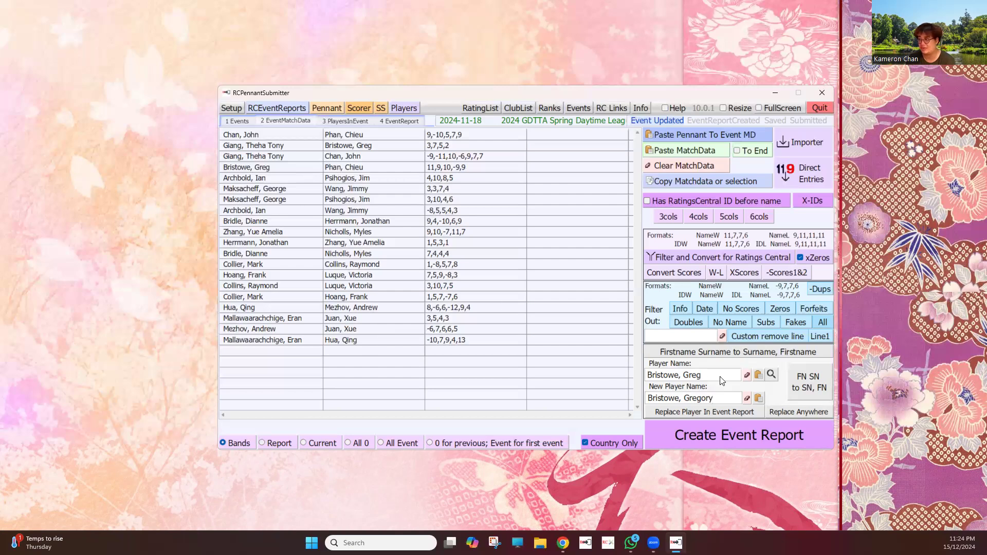
pyautogui.moveTo(655, 375); pyautogui.dragTo(767, 389)
pyautogui.hotkey('ctrl', 'a')
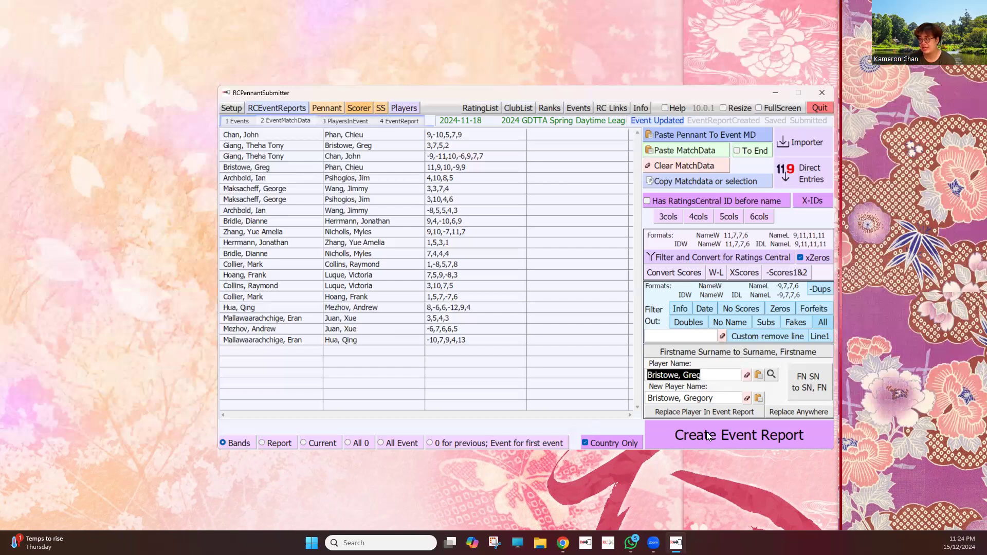
# Step: Create the event report and go through its player list around the players with negative IDs
pyautogui.click(345, 122)
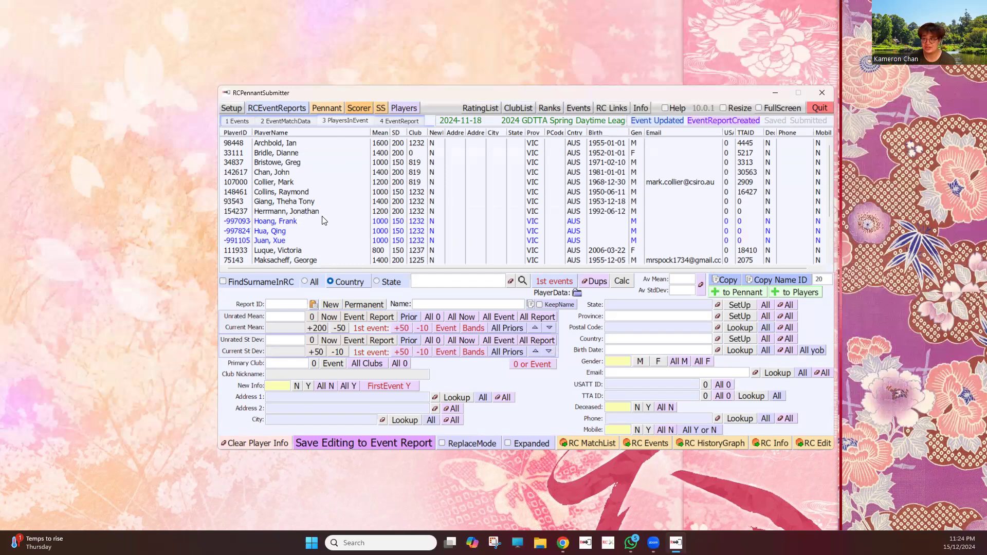
pyautogui.scroll(-3, 324, 220)
pyautogui.scroll(3, 324, 220)
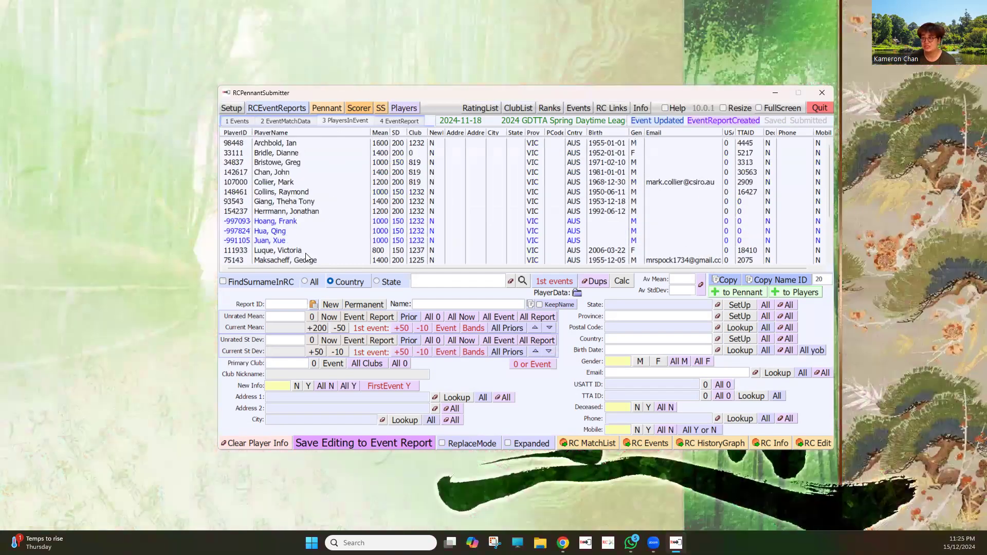
pyautogui.click(325, 227)
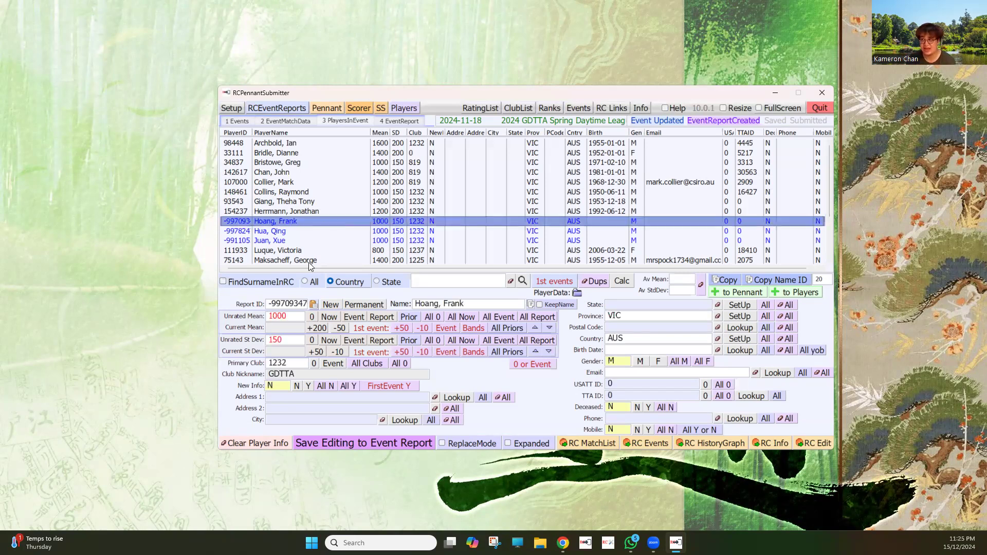
pyautogui.press('Up')
pyautogui.press('Up')
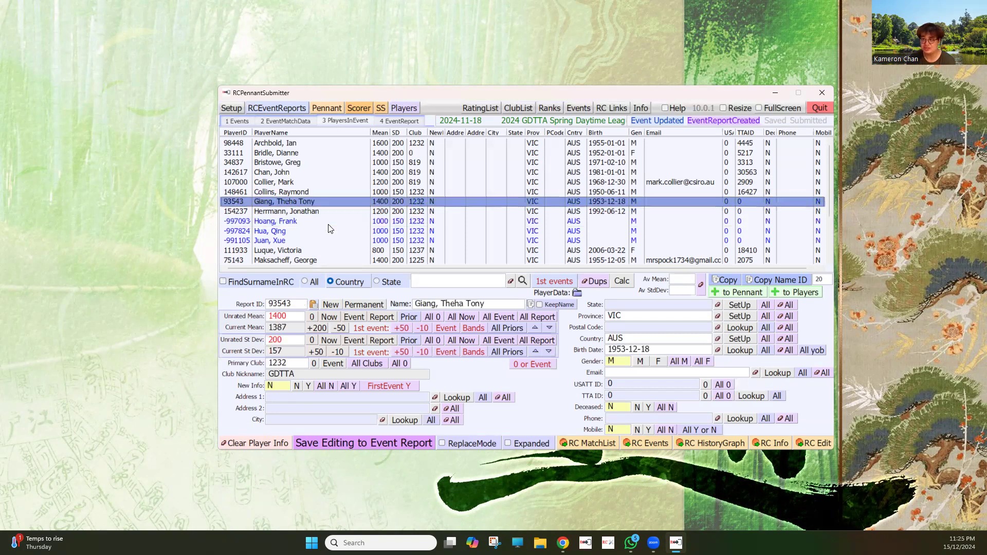
# Step: Turn on the RC surname lookup with State scope and examine the surname matches for the first negative-ID player
pyautogui.click(236, 283)
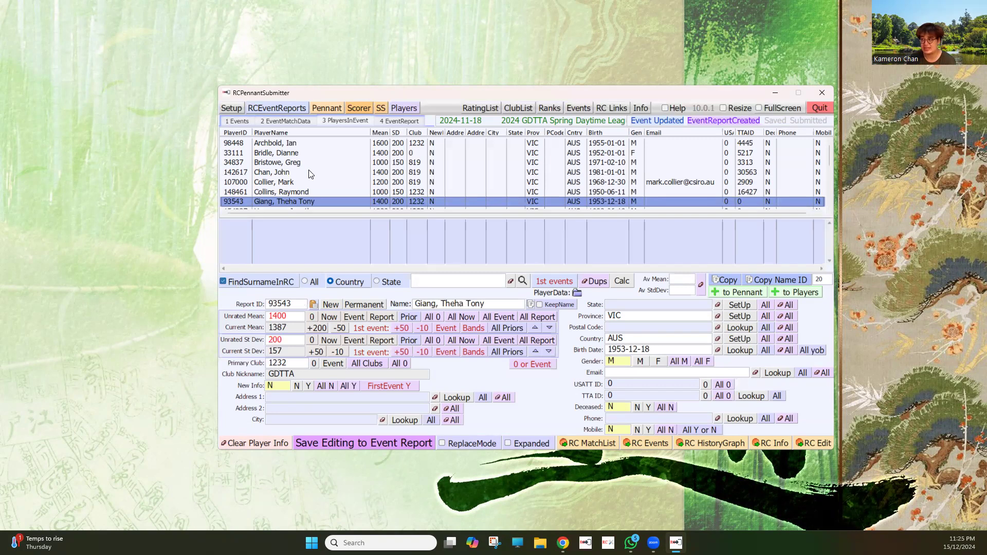
pyautogui.click(397, 286)
pyautogui.scroll(-1, 298, 188)
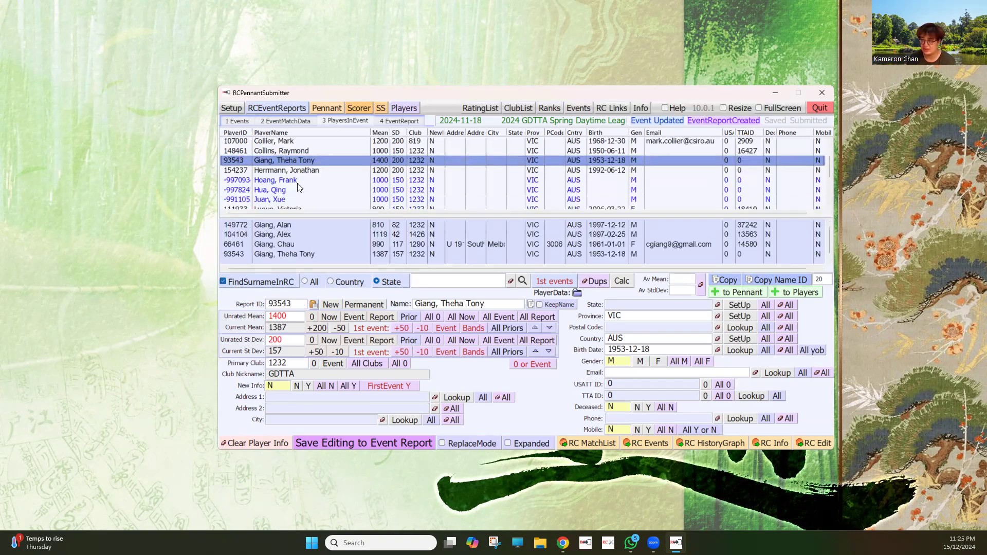
pyautogui.click(299, 181)
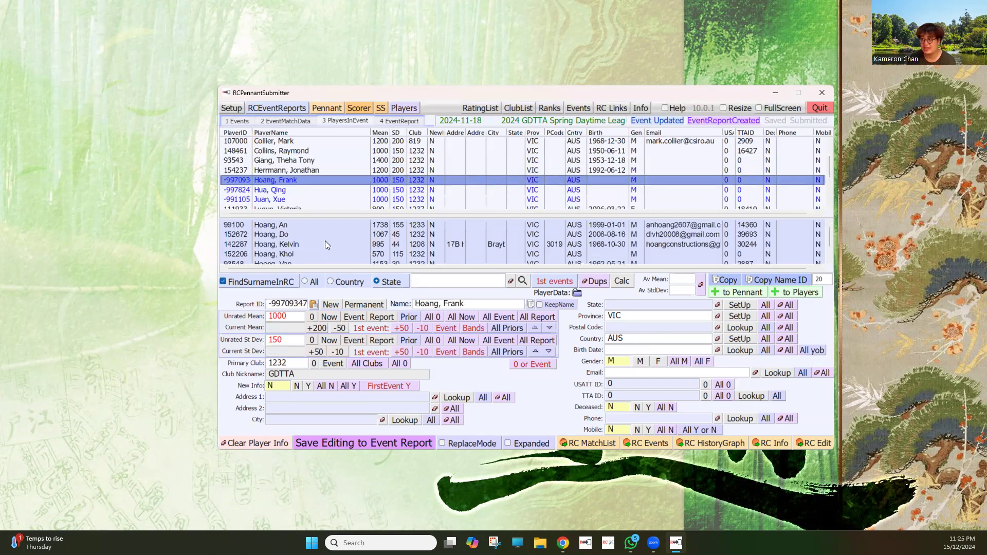
pyautogui.scroll(-2, 325, 241)
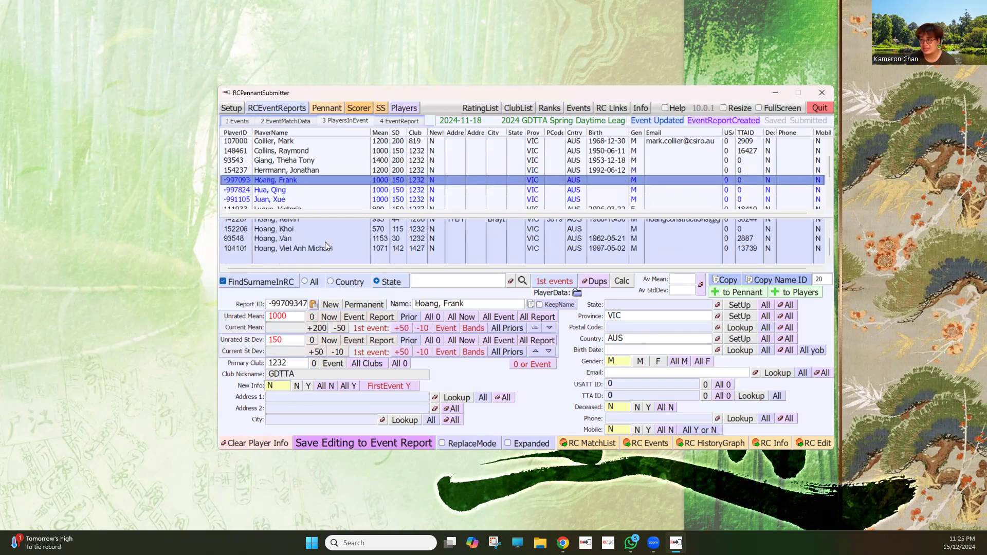
pyautogui.scroll(2, 325, 242)
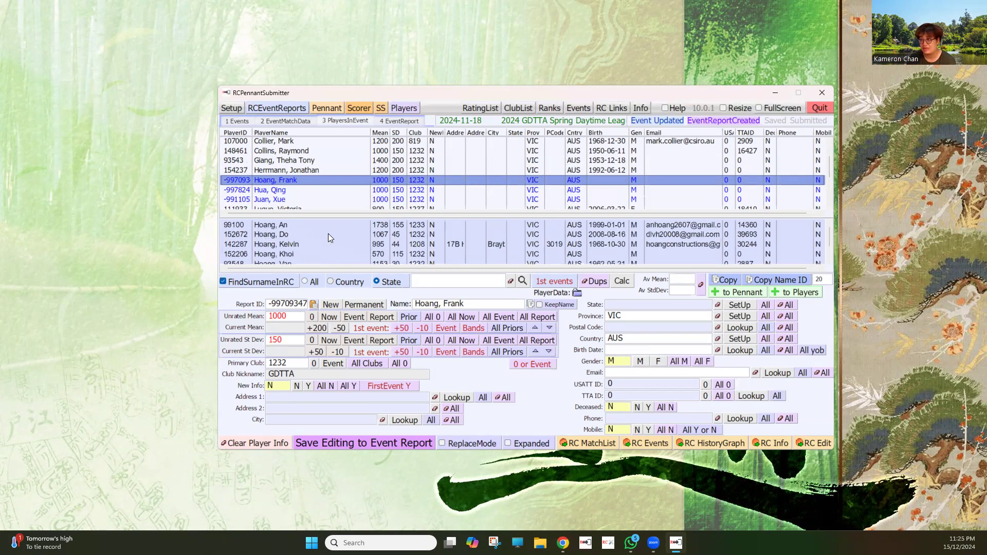
# Step: Widen the surname lookup to Country and examine the matches for the same negative-ID player
pyautogui.scroll(-3, 330, 238)
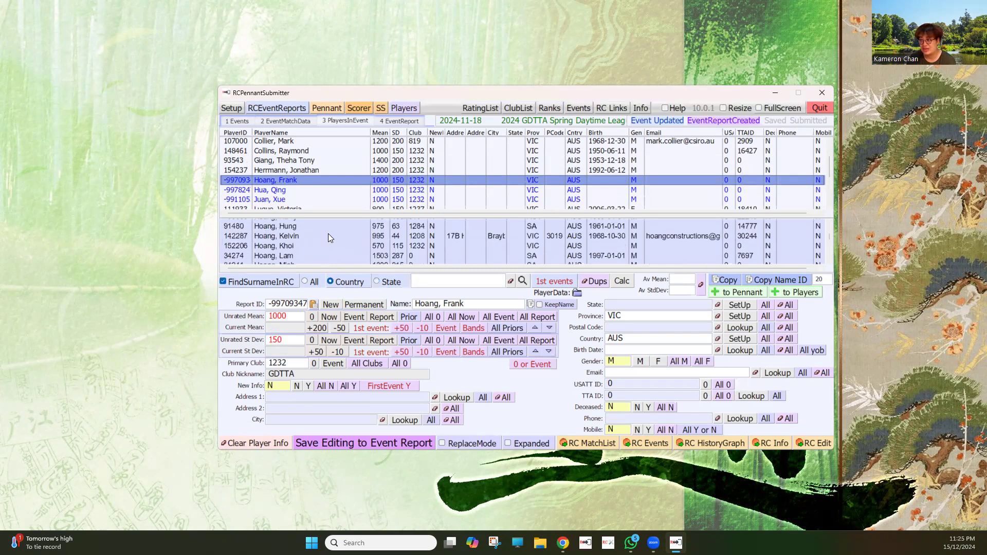
pyautogui.scroll(-2, 328, 234)
pyautogui.scroll(-2, 328, 234)
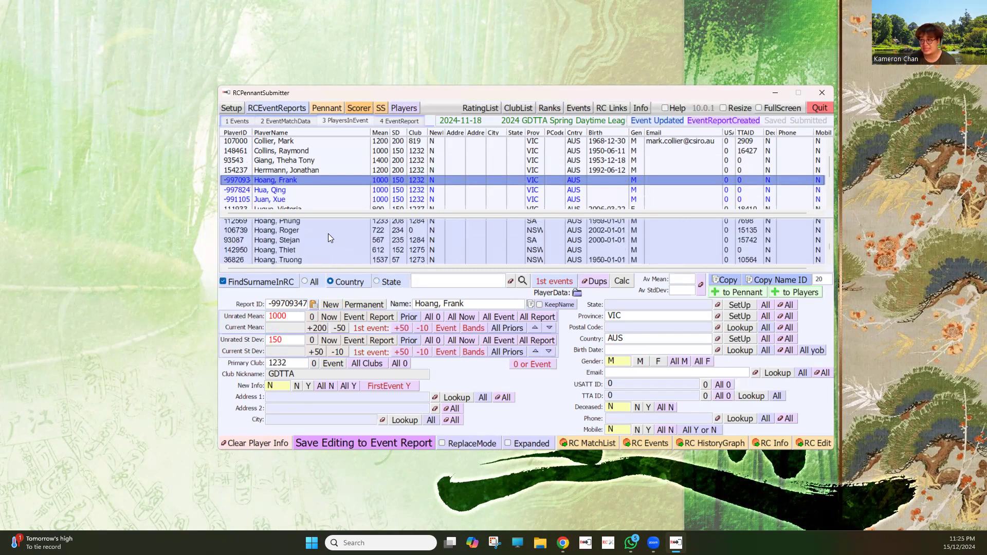
pyautogui.scroll(-3, 329, 236)
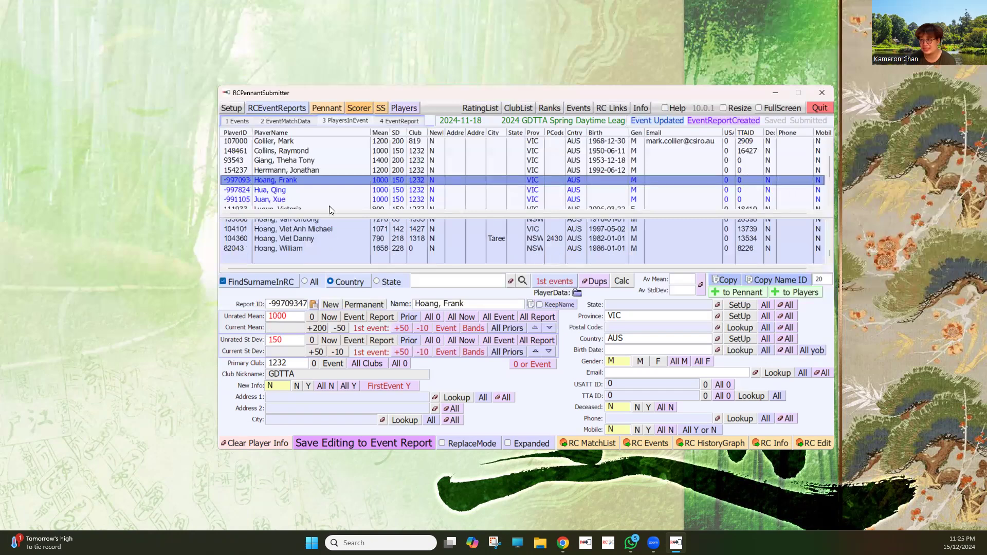
# Step: Examine the Country surname matches for the second and third players with negative IDs
pyautogui.scroll(-1, 316, 166)
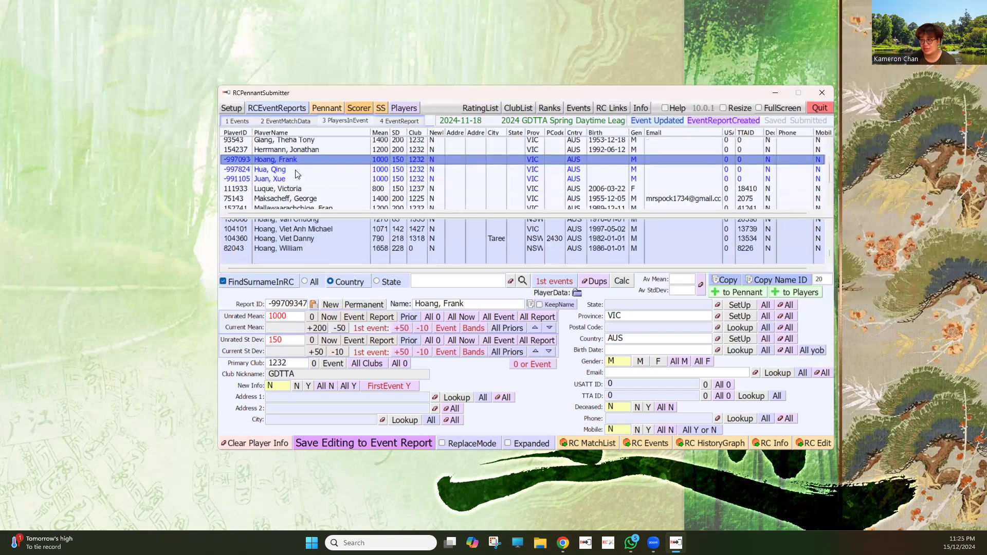
pyautogui.press('Down')
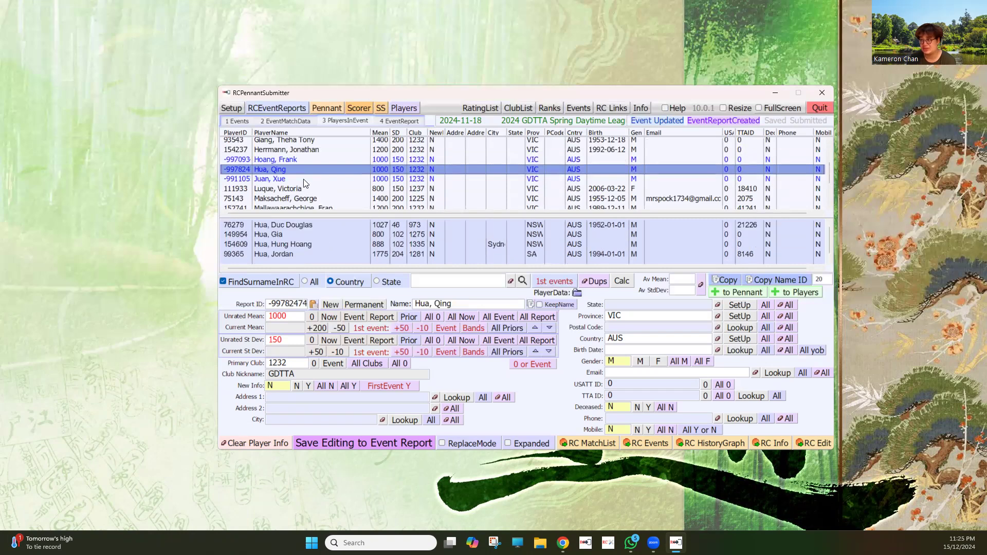
pyautogui.click(330, 180)
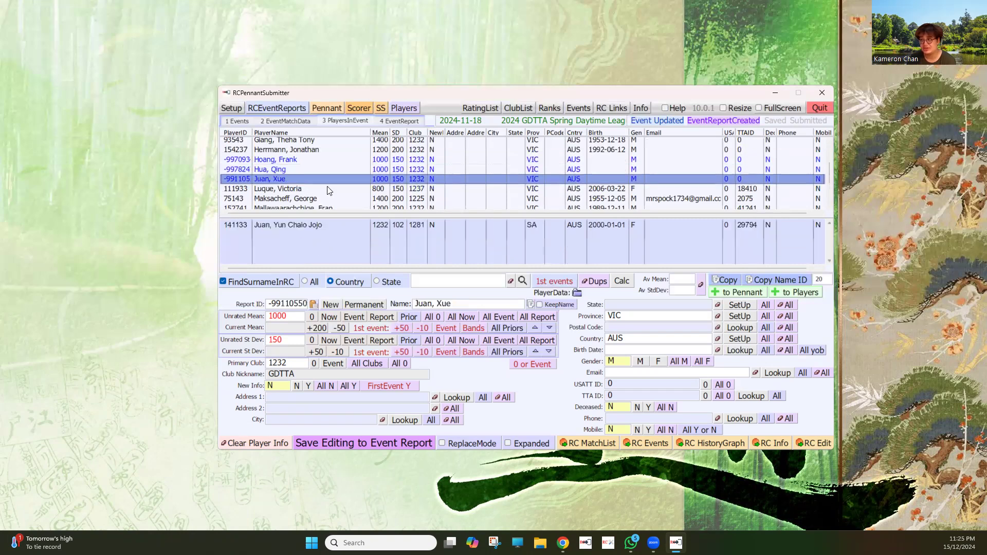
pyautogui.scroll(-3, 327, 198)
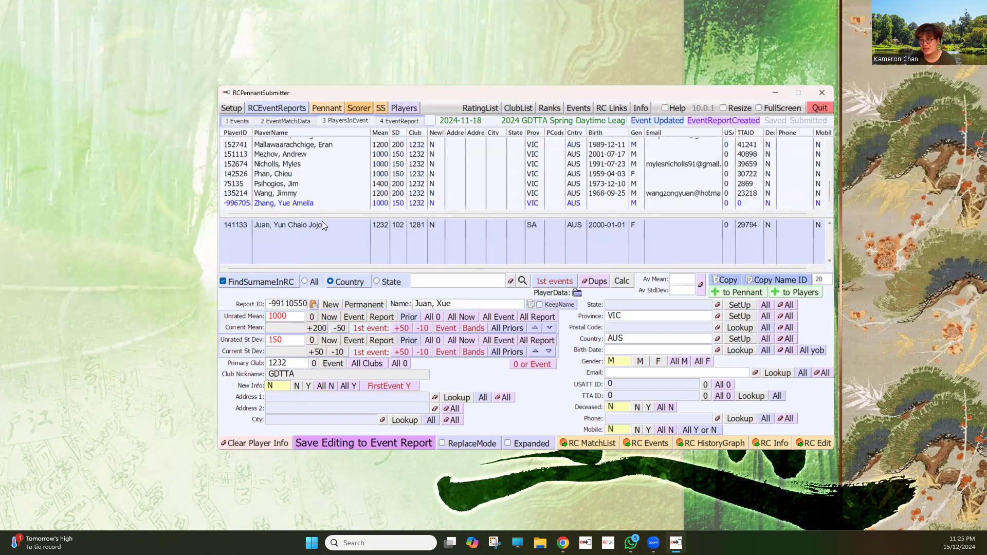
# Step: Select the last negative-ID player and go through the whole Country list of surname matches for an existing record
pyautogui.click(330, 203)
pyautogui.scroll(-1, 338, 244)
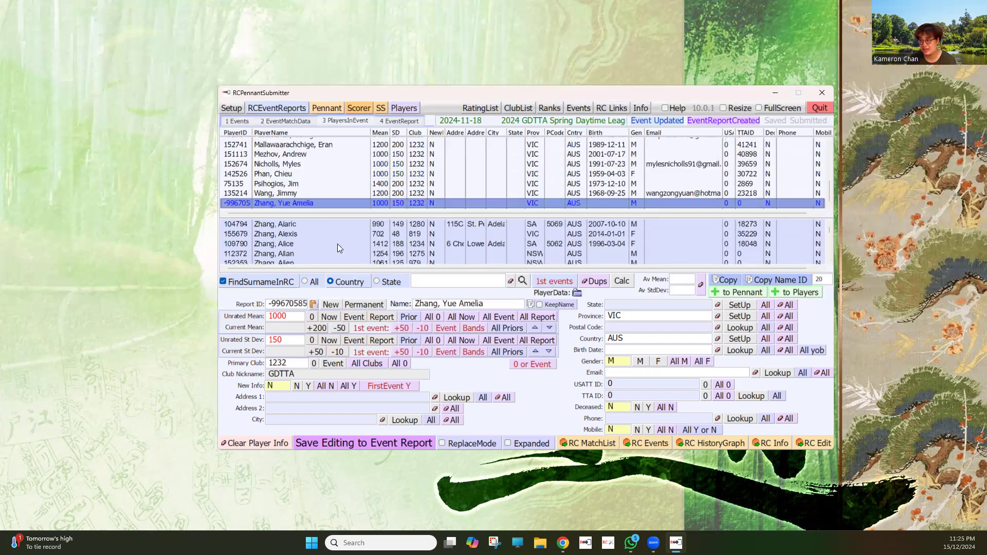
pyautogui.scroll(-1, 318, 232)
pyautogui.scroll(1, 332, 178)
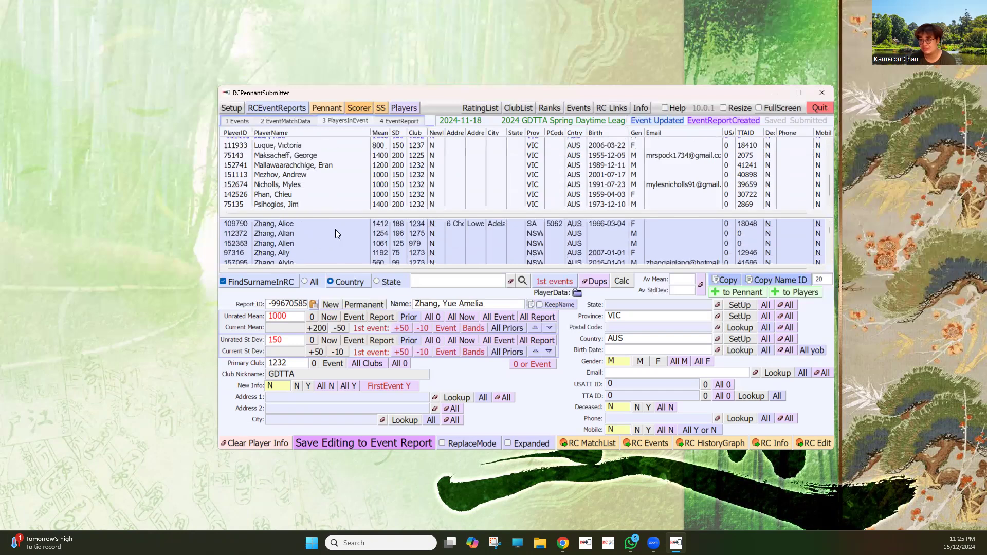
pyautogui.scroll(1, 335, 229)
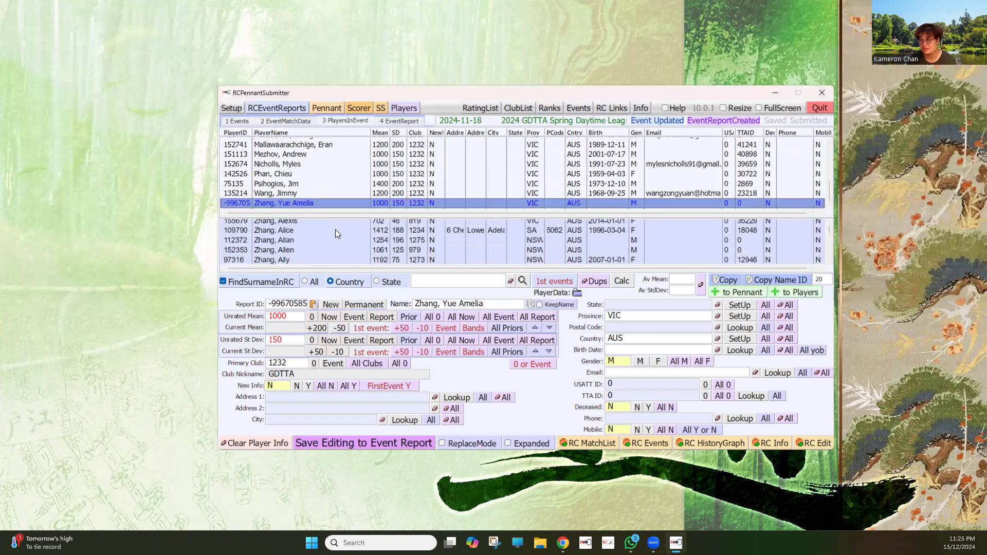
pyautogui.scroll(-3, 336, 229)
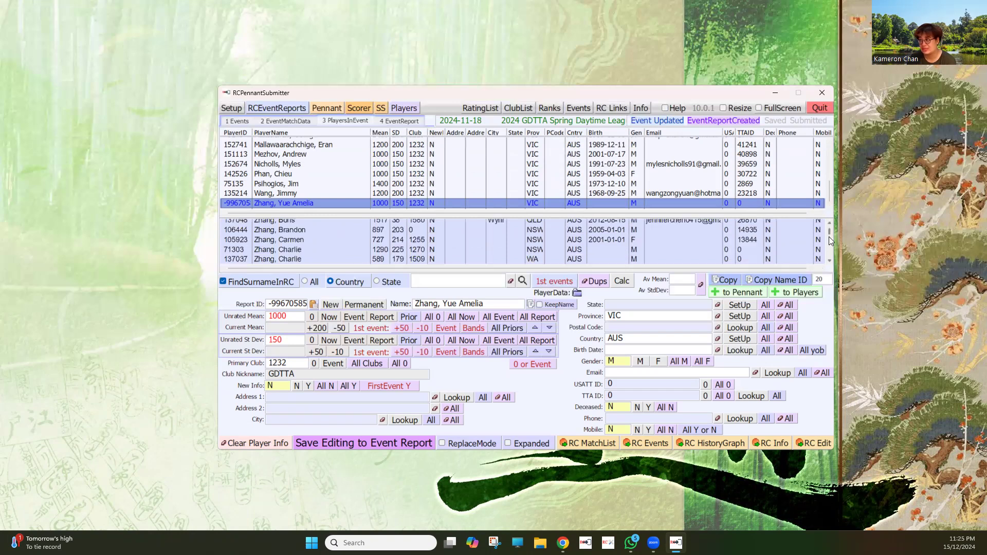
pyautogui.moveTo(829, 239); pyautogui.dragTo(828, 252)
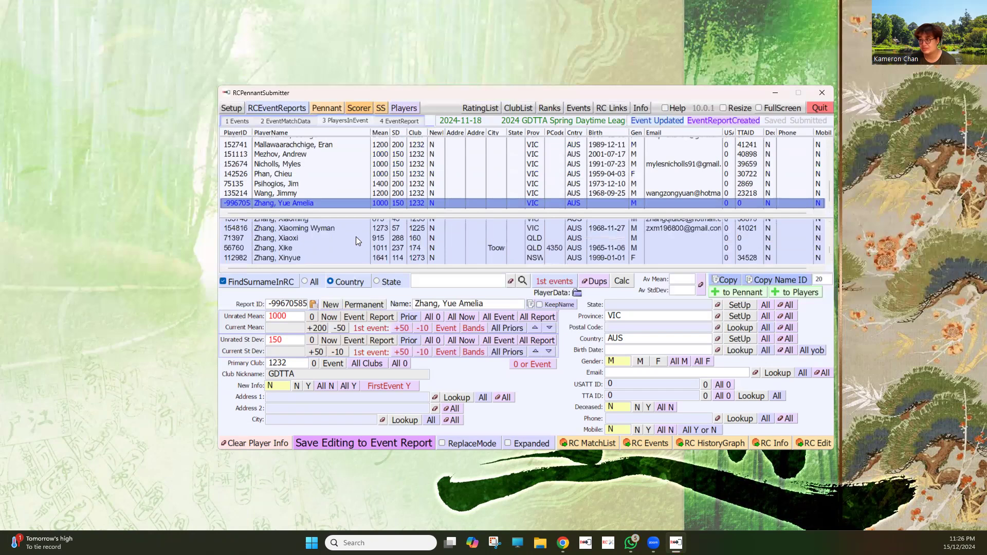
pyautogui.scroll(-1, 355, 236)
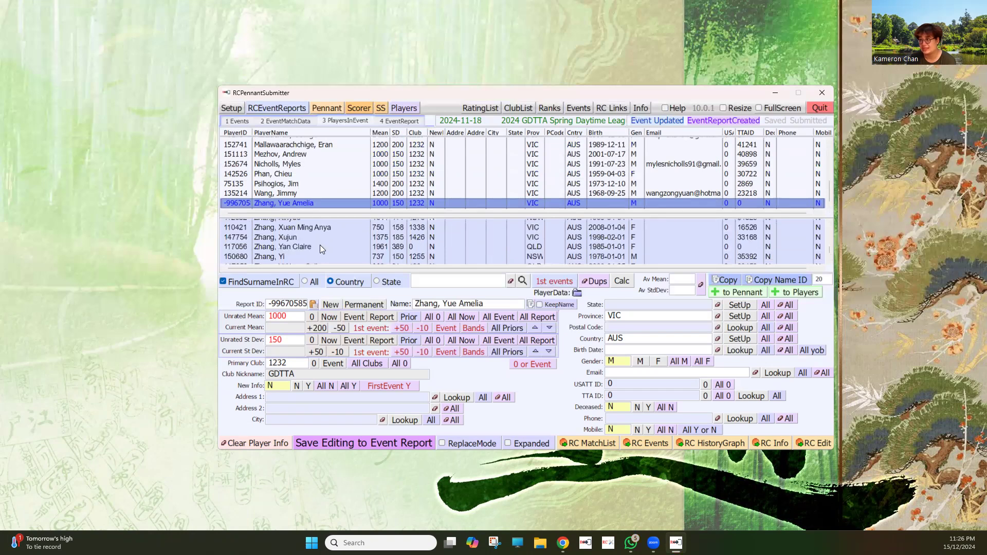
pyautogui.scroll(-1, 320, 245)
pyautogui.scroll(-1, 320, 245)
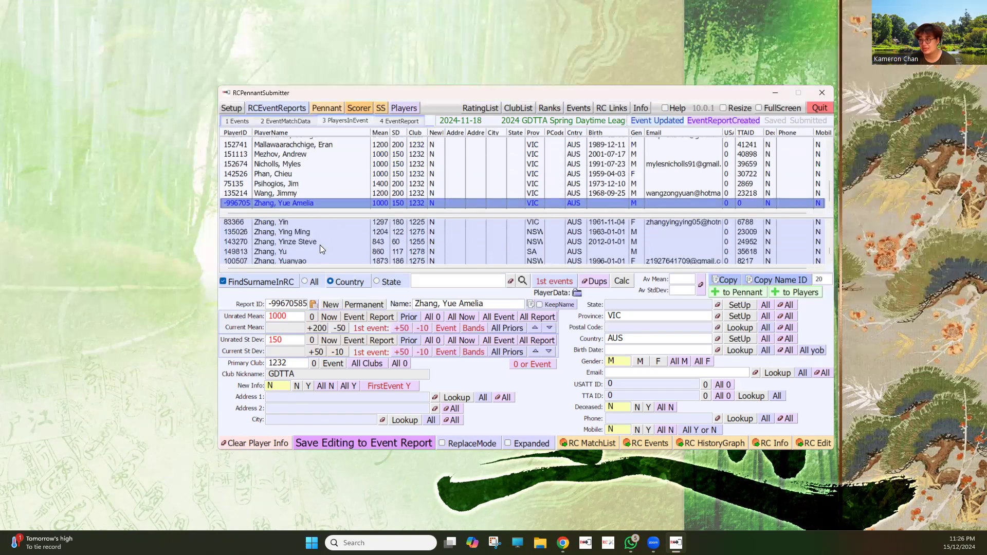
pyautogui.scroll(-1, 320, 248)
pyautogui.scroll(-2, 320, 245)
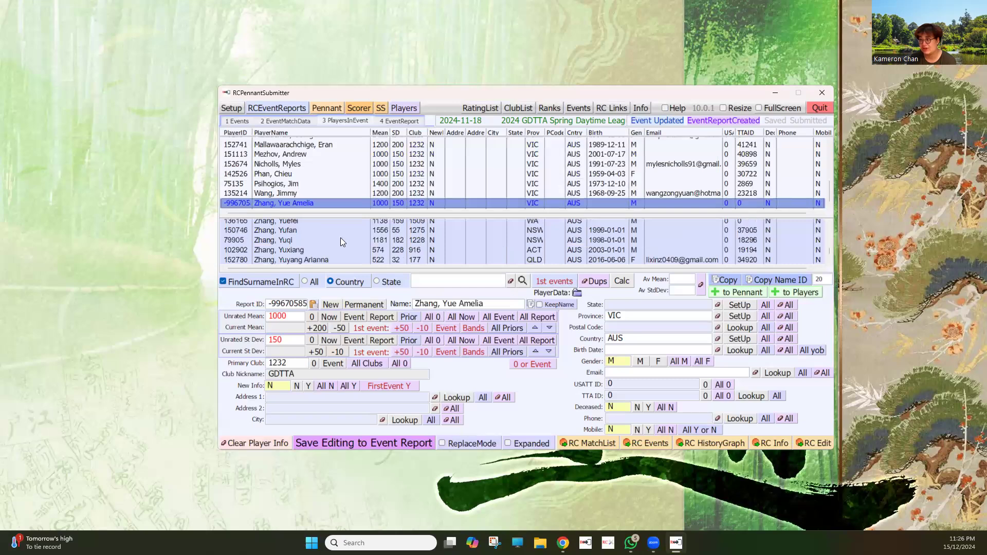
pyautogui.scroll(-2, 341, 242)
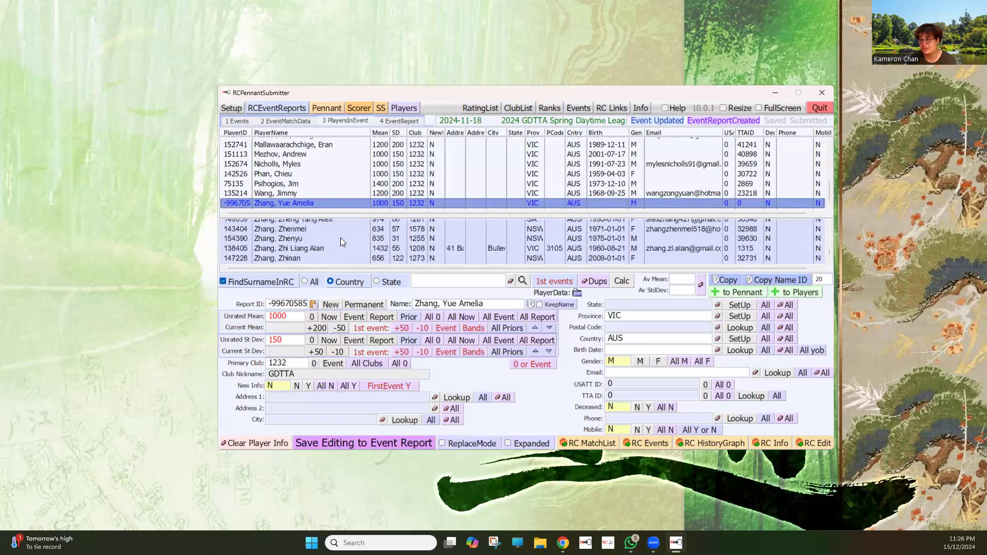
pyautogui.scroll(-2, 341, 242)
pyautogui.scroll(-1, 341, 239)
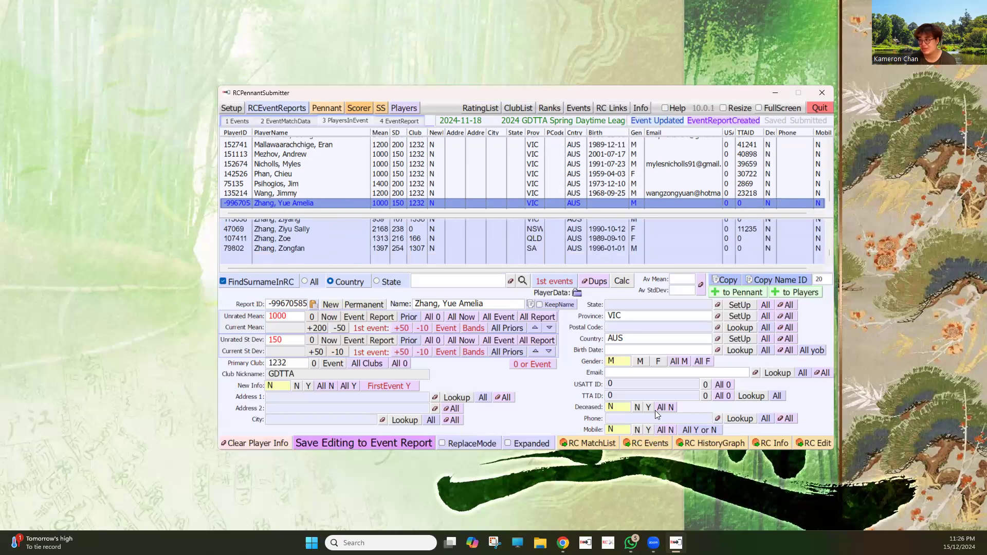
# Step: Set the last negative-ID player's gender to F and save the edit to the event report
pyautogui.click(659, 362)
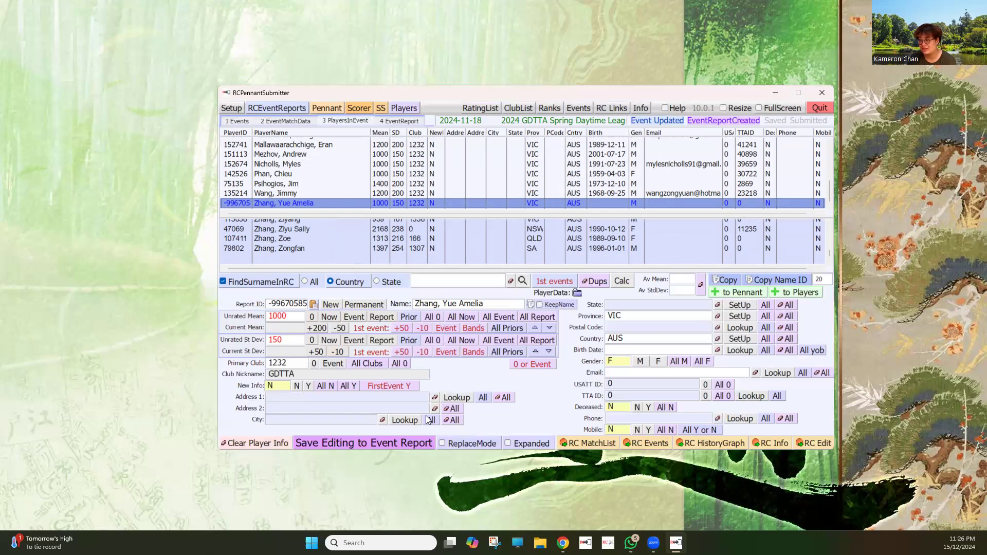
pyautogui.click(385, 443)
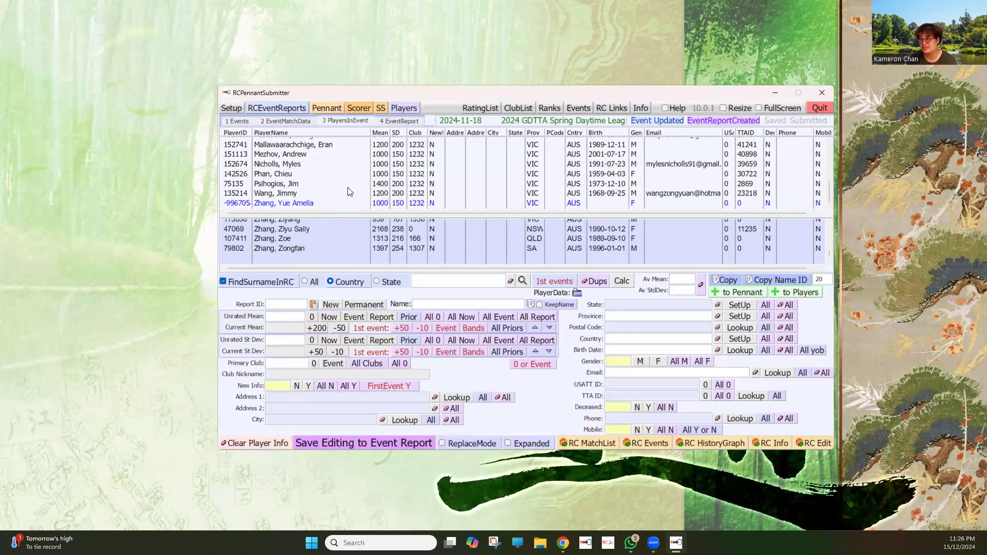
# Step: For the player whose club is 0, set the primary club to the event's 1232 and New Info to Y, and save the edit
pyautogui.scroll(2, 349, 192)
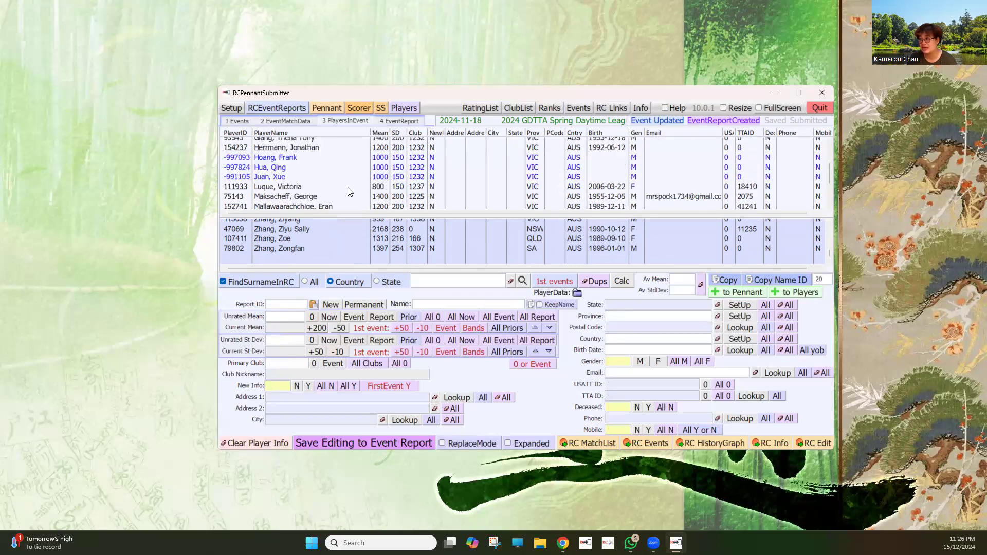
pyautogui.scroll(1, 347, 192)
pyautogui.scroll(1, 324, 175)
pyautogui.click(282, 164)
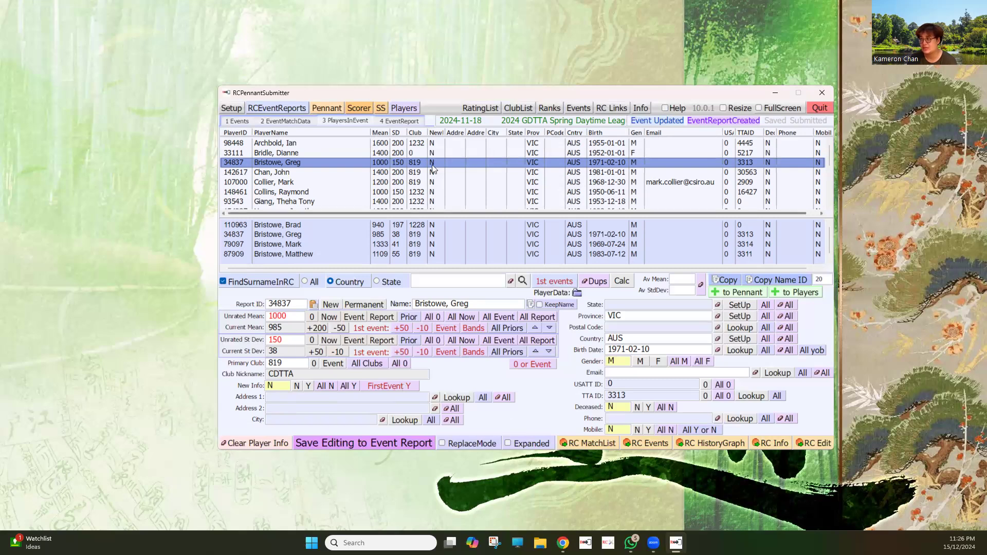
pyautogui.click(396, 153)
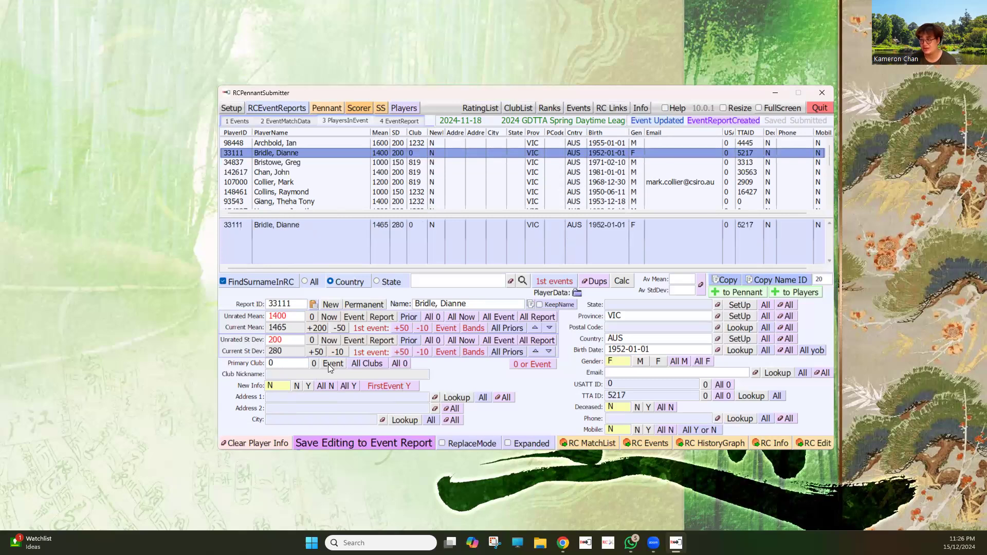
pyautogui.click(364, 366)
pyautogui.click(308, 387)
pyautogui.click(355, 443)
pyautogui.scroll(-1, 452, 189)
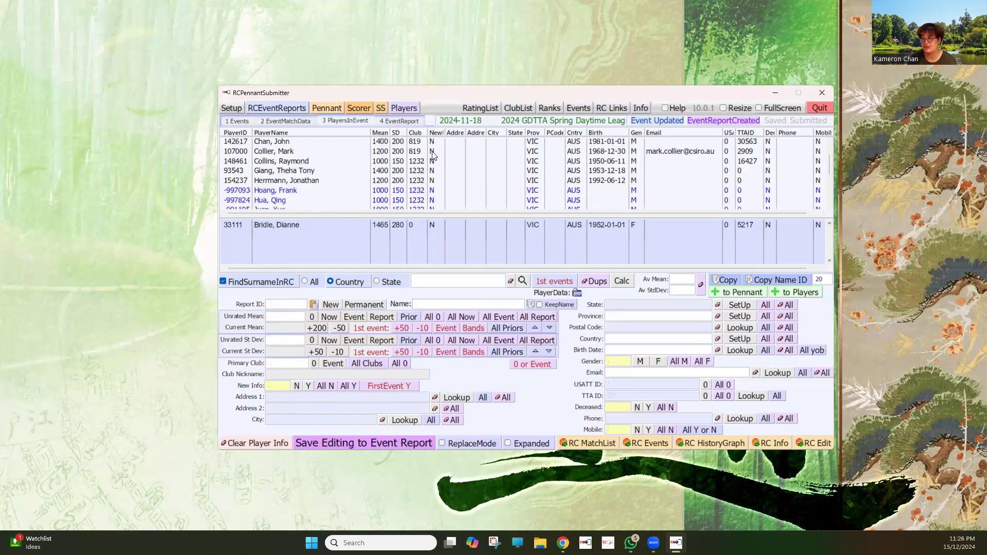
pyautogui.scroll(1, 434, 153)
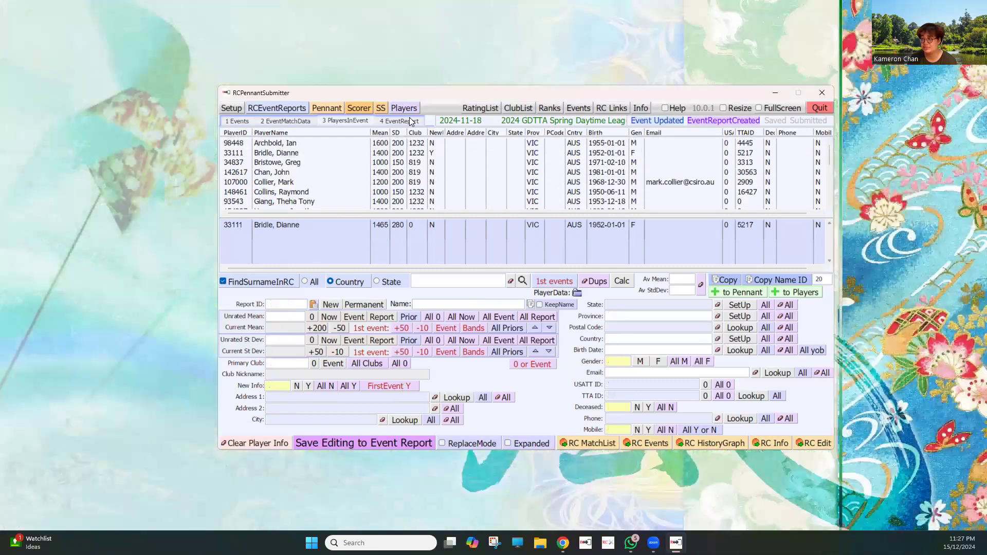
# Step: Save the event report and check it for errors
pyautogui.click(404, 121)
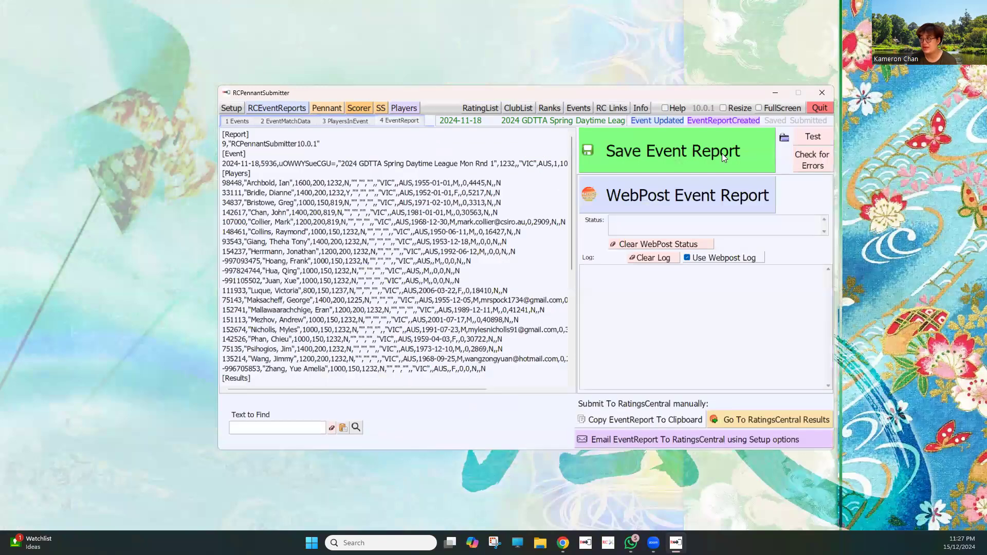
pyautogui.click(722, 153)
pyautogui.click(819, 162)
# Step: Submit the checked event report to Ratings Central with WebPost
pyautogui.click(618, 288)
pyautogui.scroll(-7, 377, 221)
pyautogui.scroll(7, 377, 222)
pyautogui.click(727, 201)
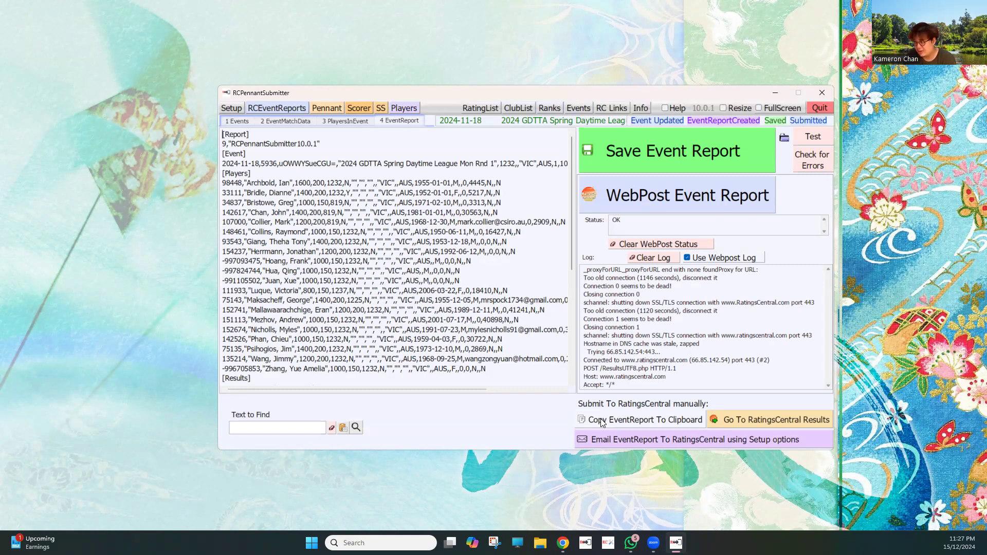
# Step: Open the Ratings Central manual submission page, fill in the sender's e-mail address and paste the copied event report
pyautogui.click(775, 419)
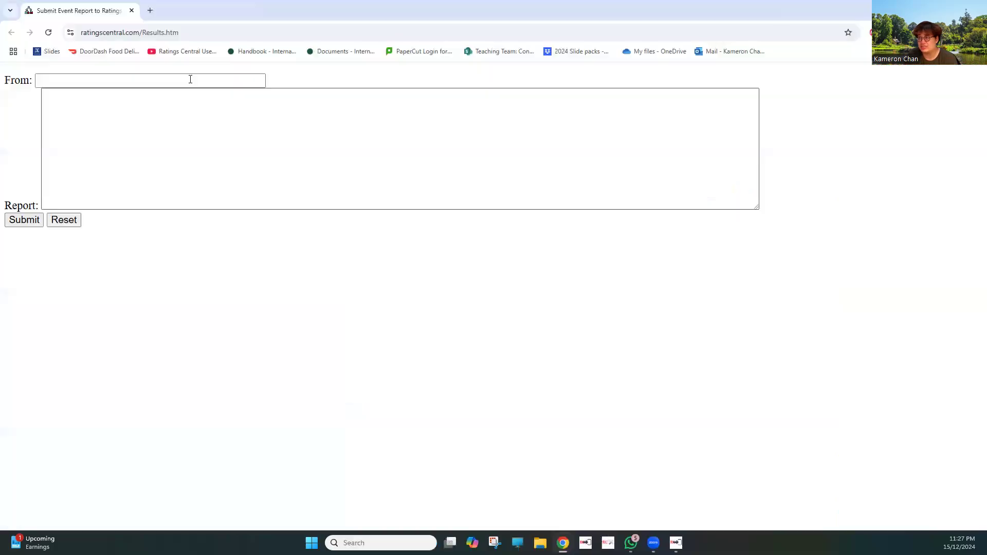
pyautogui.click(190, 80)
pyautogui.click(152, 98)
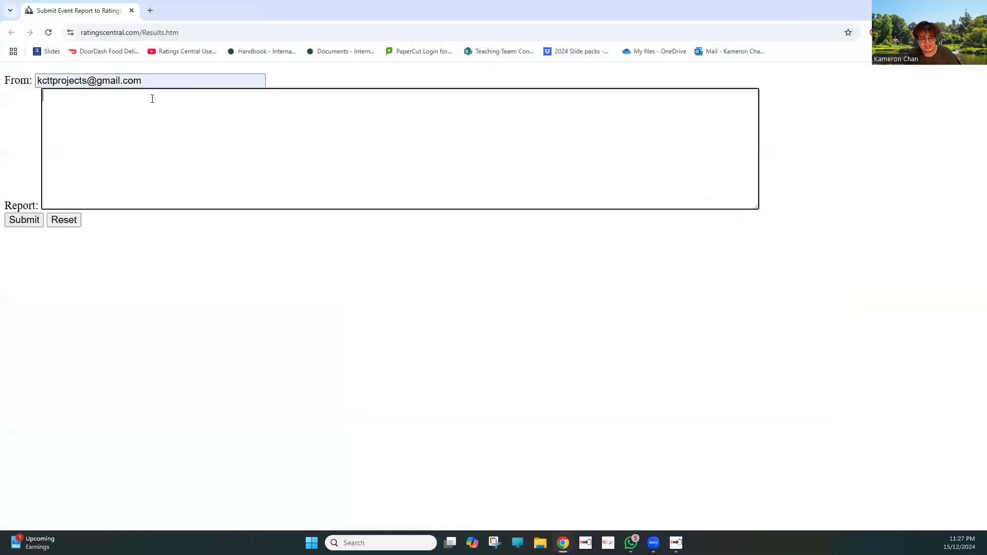
pyautogui.rightClick(152, 99)
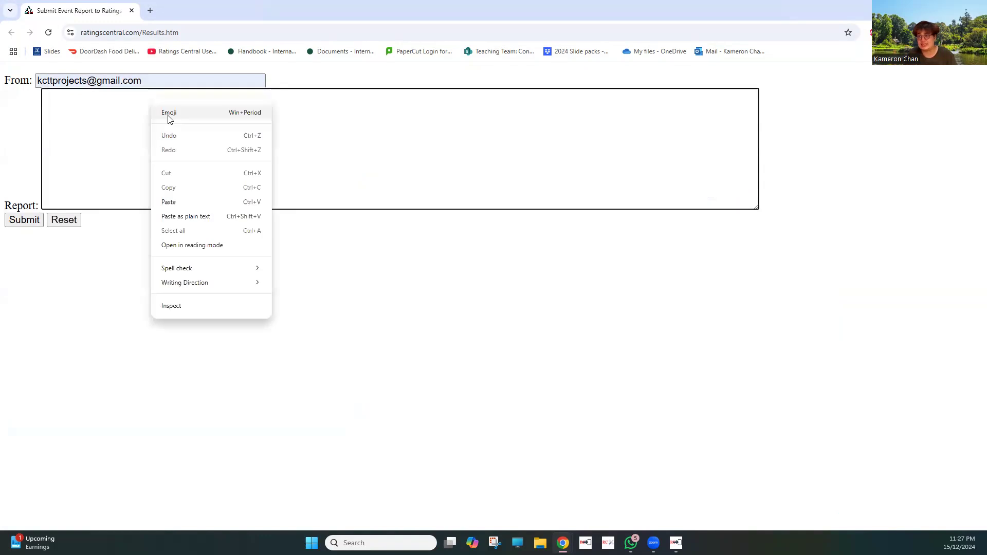
pyautogui.click(191, 206)
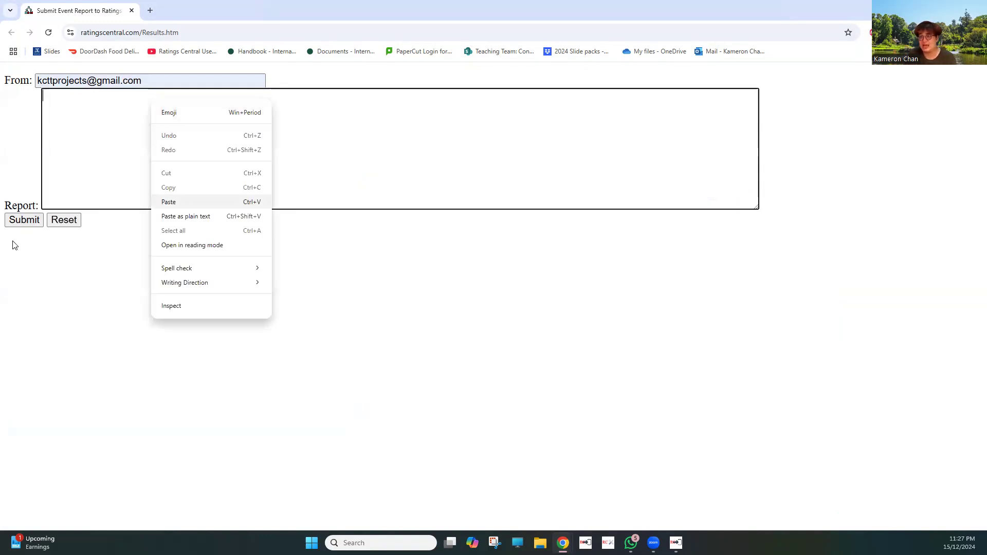
# Step: Look through the pasted report from start to end and close the submission page without submitting
pyautogui.scroll(12, 251, 155)
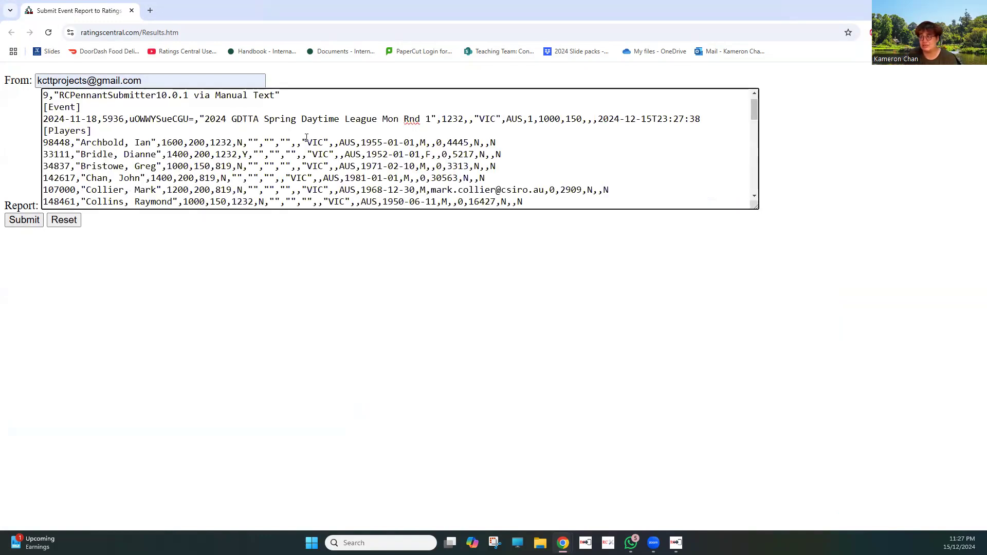
pyautogui.scroll(-12, 367, 159)
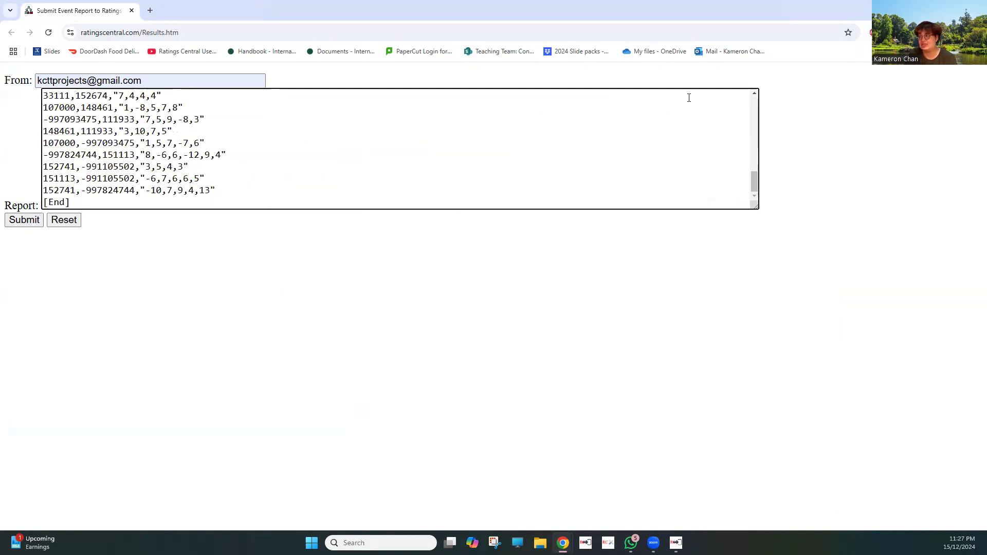
pyautogui.scroll(12, 689, 98)
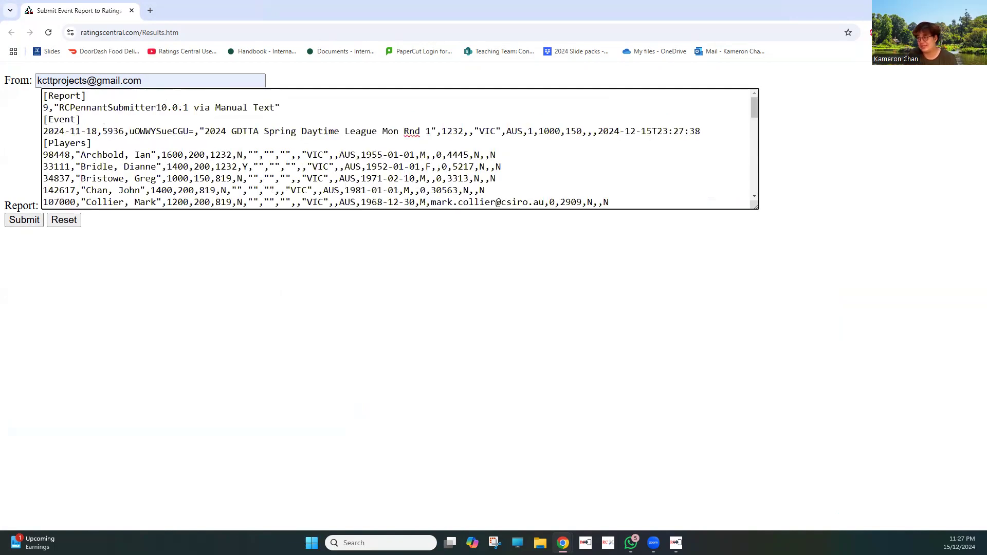
pyautogui.click(975, 8)
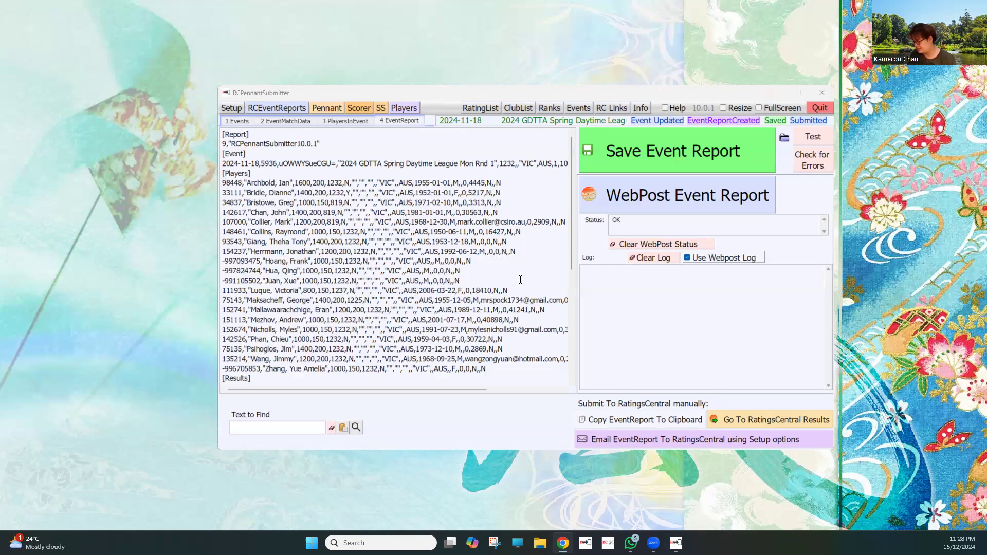
# Step: Import the latest RatingList and ClubList from Ratings Central in the main setup
pyautogui.click(227, 106)
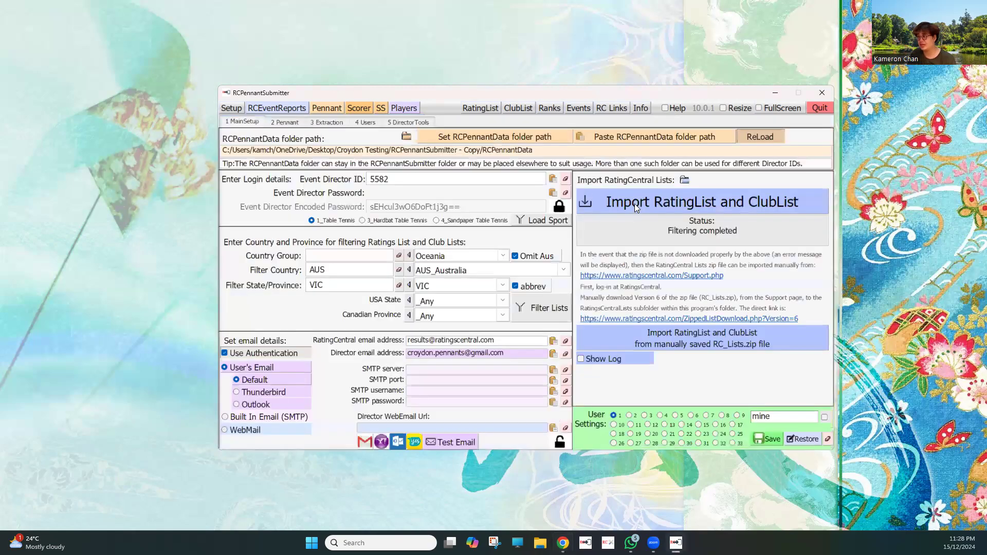
pyautogui.click(635, 204)
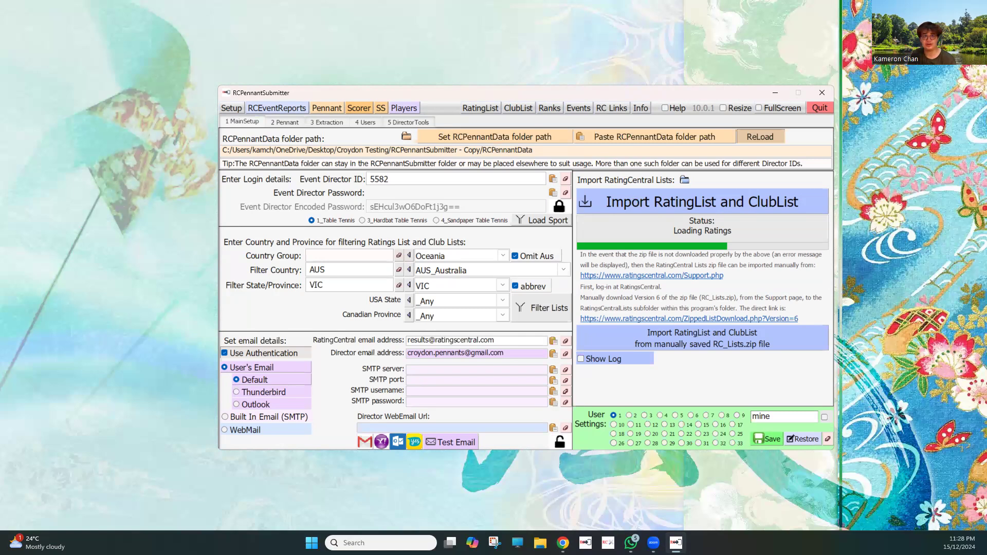
# Step: Switch to the browser and look over the Summary Report of 2024 GDTTA Spring Daytime League Mon Rnd 1
pyautogui.hotkey('alt', 'Tab')
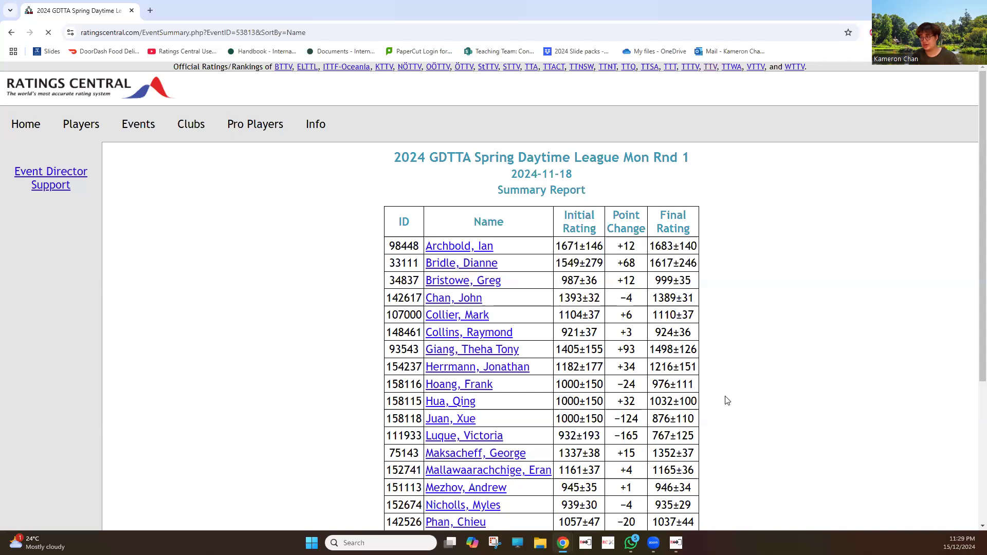
pyautogui.scroll(-3, 736, 394)
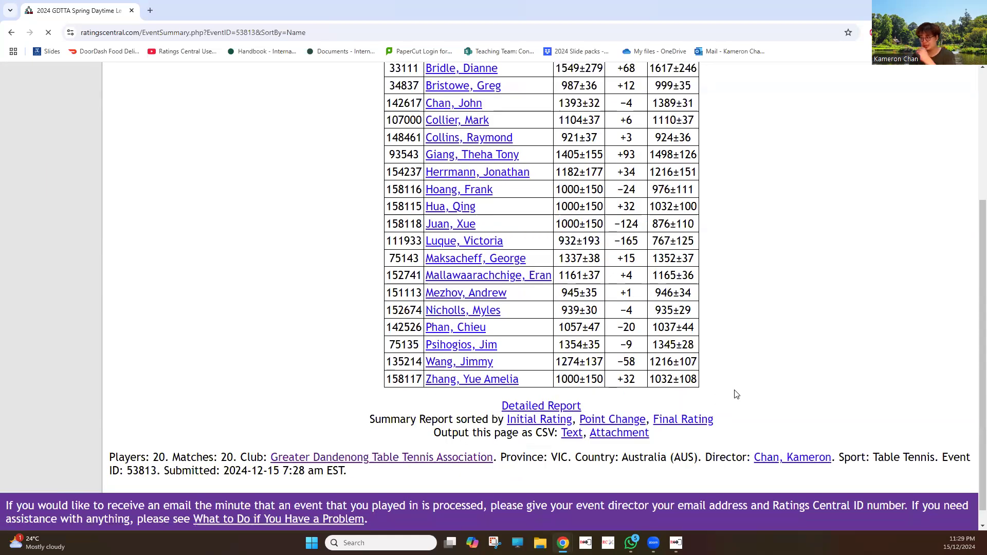
# Step: Open the second listed player's match details, rating history and player information from the Summary Report, and return to the report
pyautogui.scroll(-1, 737, 395)
pyautogui.scroll(1, 737, 395)
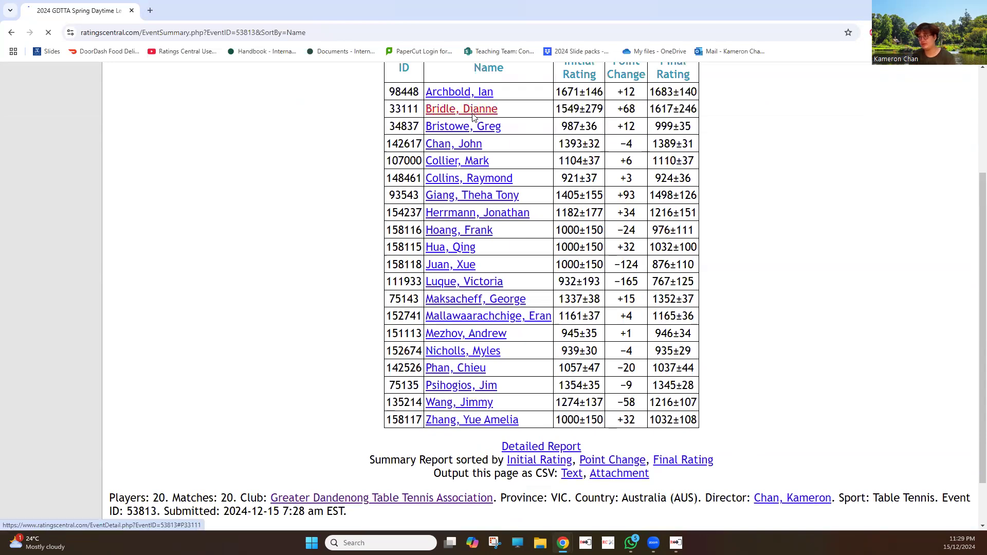
pyautogui.click(389, 72)
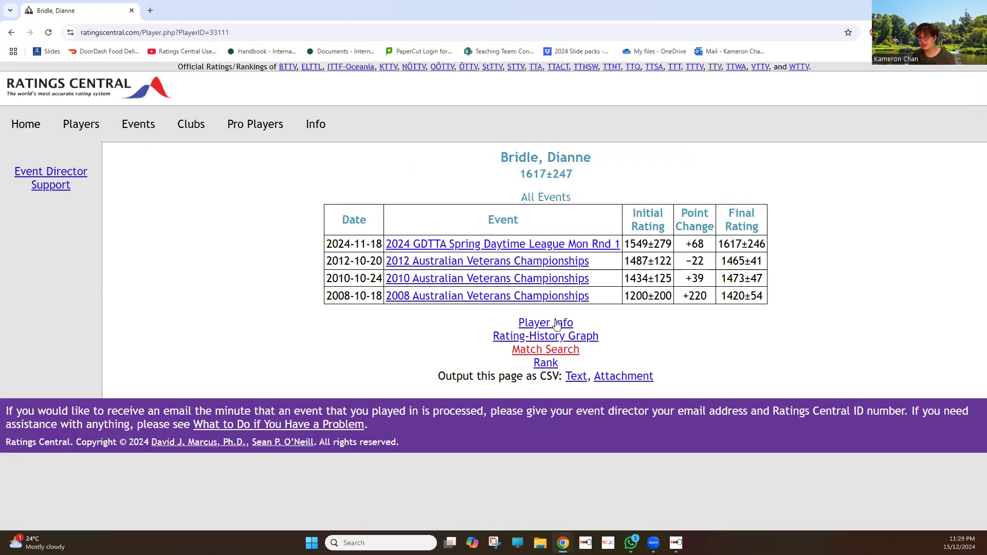
pyautogui.click(557, 323)
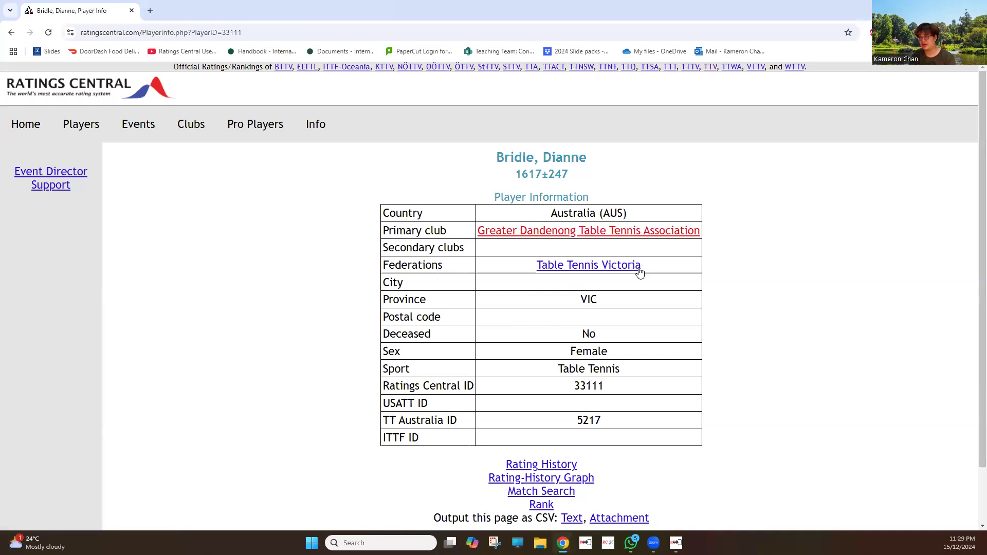
pyautogui.click(11, 33)
pyautogui.click(11, 33)
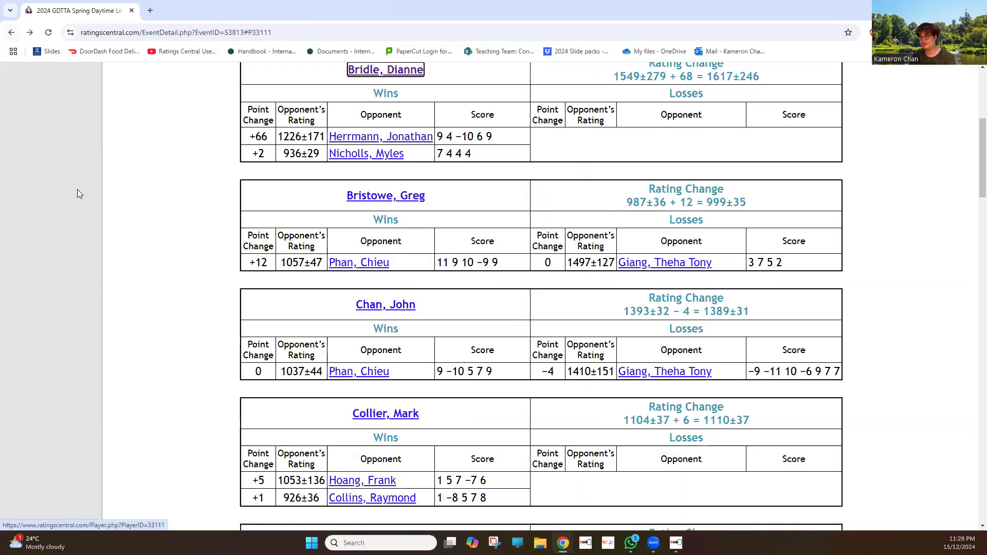
pyautogui.click(12, 33)
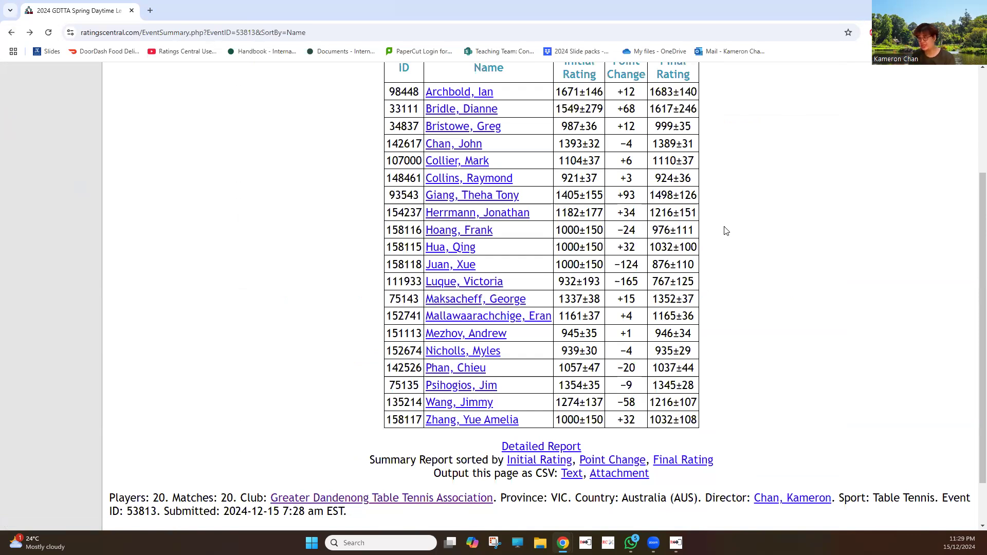
# Step: Check the progress of the rating list import in RCPennantSubmitter and return to the Summary Report in the browser
pyautogui.click(927, 9)
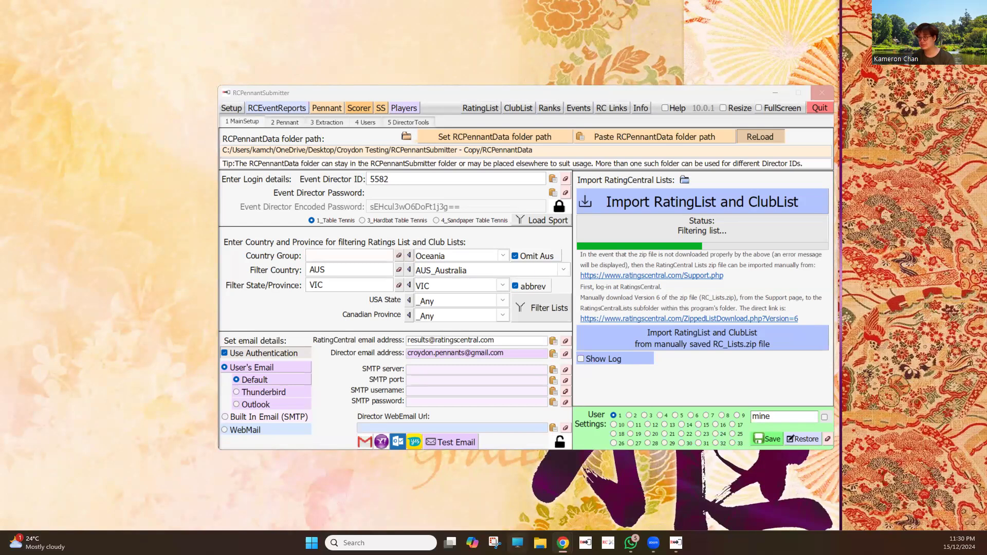
pyautogui.moveTo(562, 543)
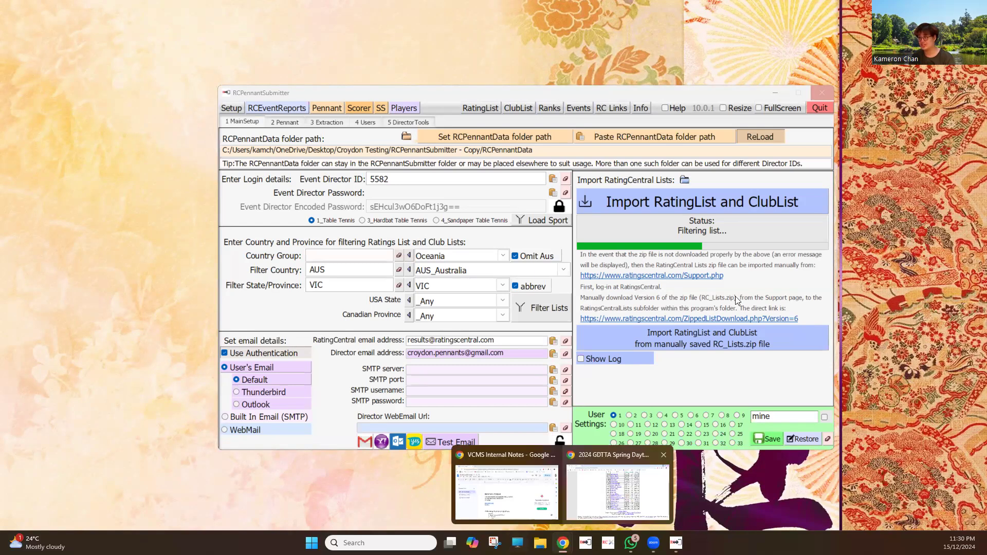
pyautogui.click(618, 493)
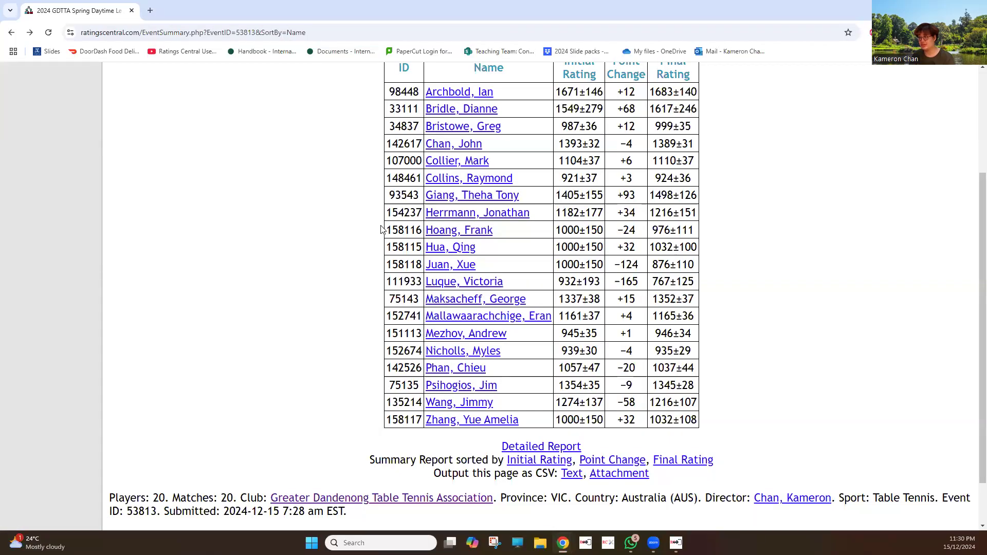
# Step: Examine the initial ratings, point changes and final ratings of the newly registered players in the Summary Report
pyautogui.moveTo(381, 228); pyautogui.dragTo(696, 264)
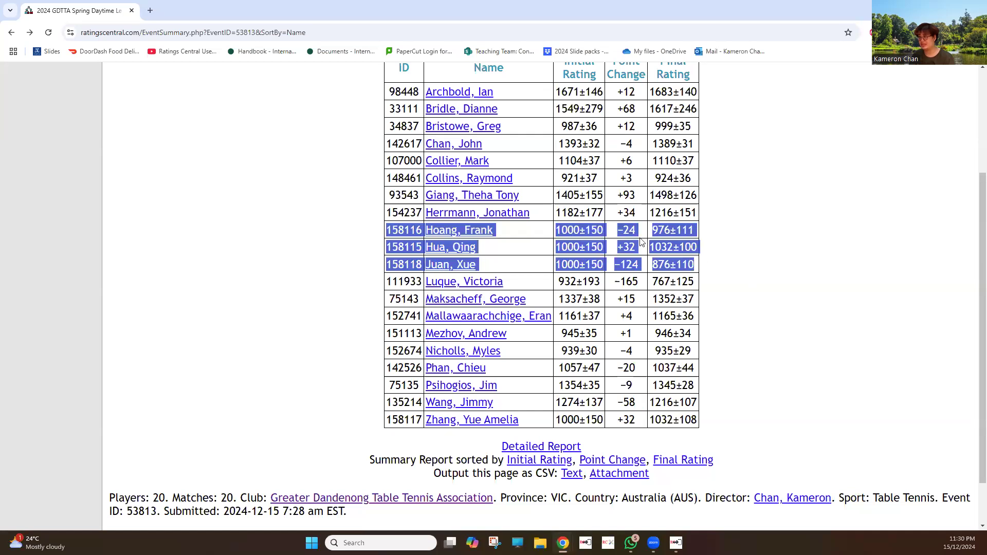
pyautogui.click(620, 248)
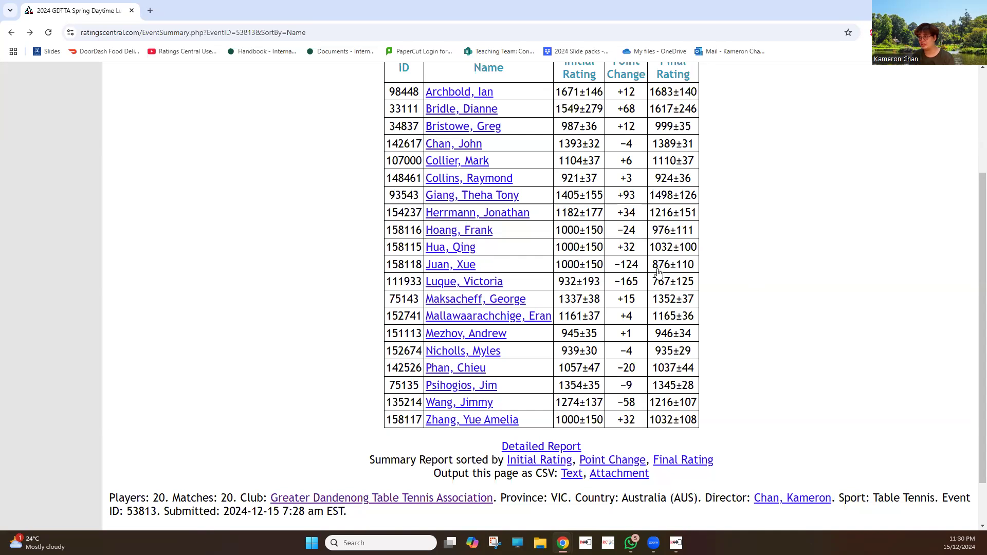
pyautogui.moveTo(562, 262); pyautogui.dragTo(694, 265)
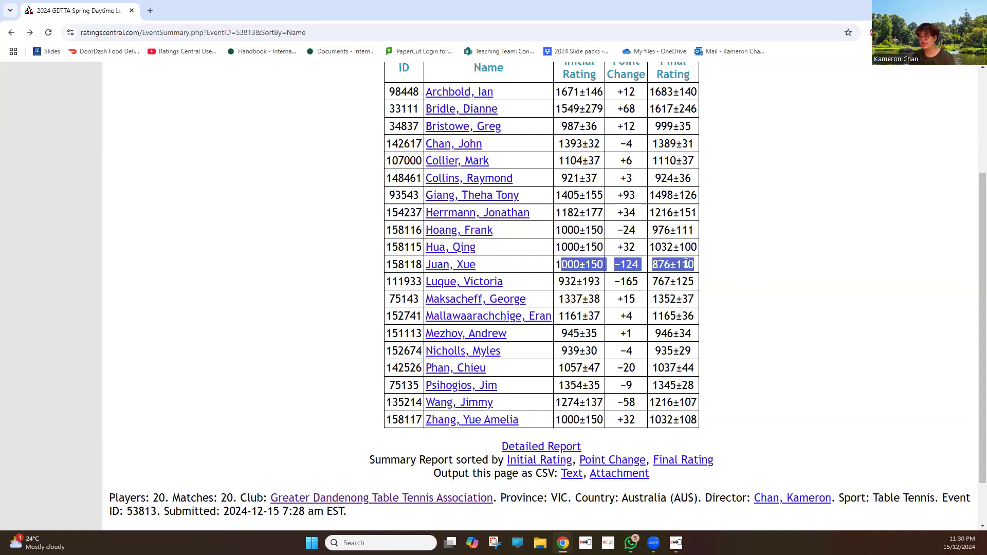
pyautogui.click(659, 276)
pyautogui.moveTo(555, 265); pyautogui.dragTo(580, 264)
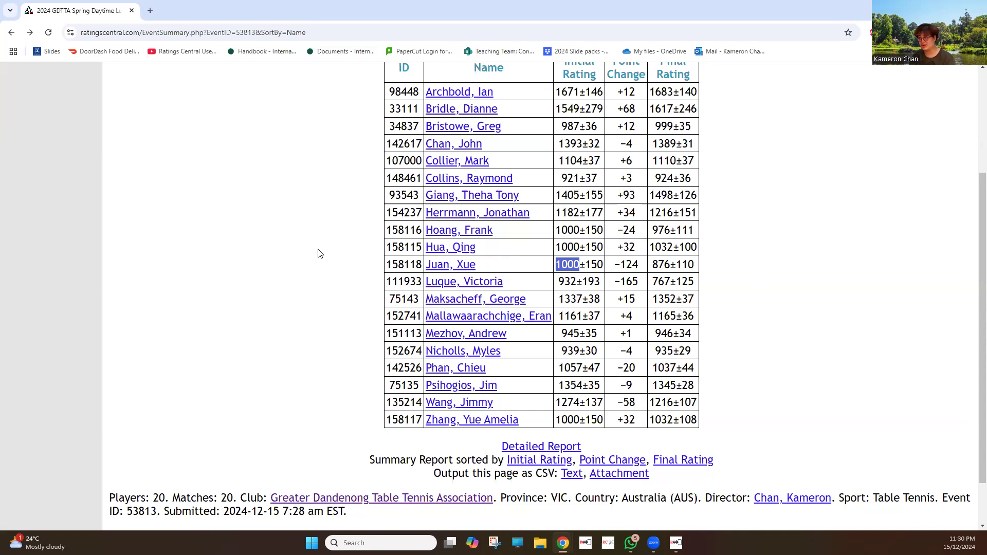
pyautogui.scroll(5, 318, 253)
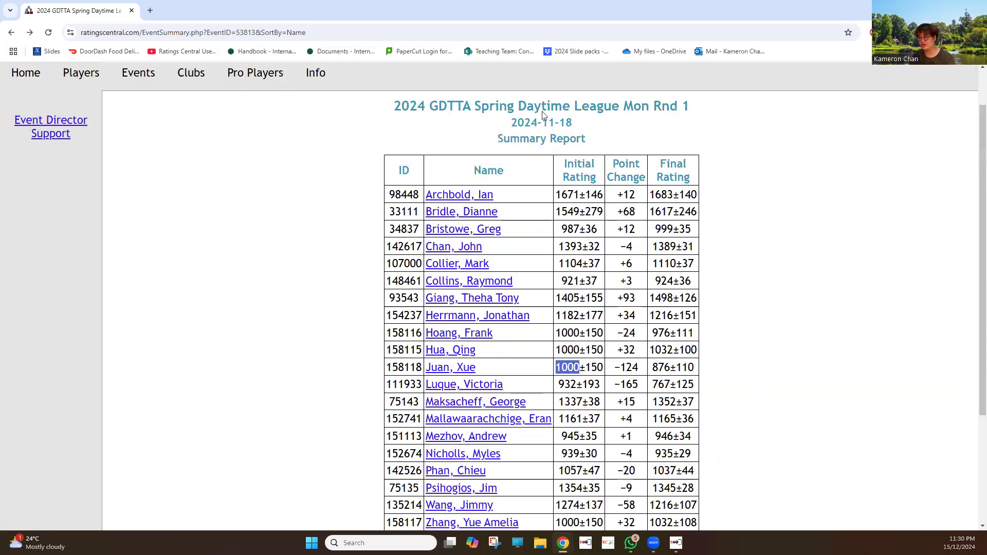
pyautogui.scroll(-3, 683, 216)
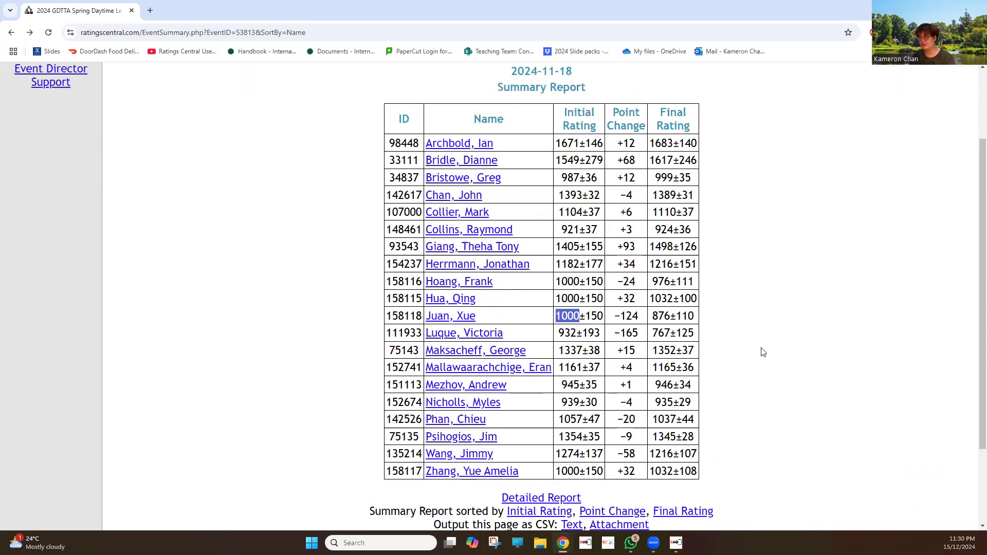
pyautogui.click(357, 245)
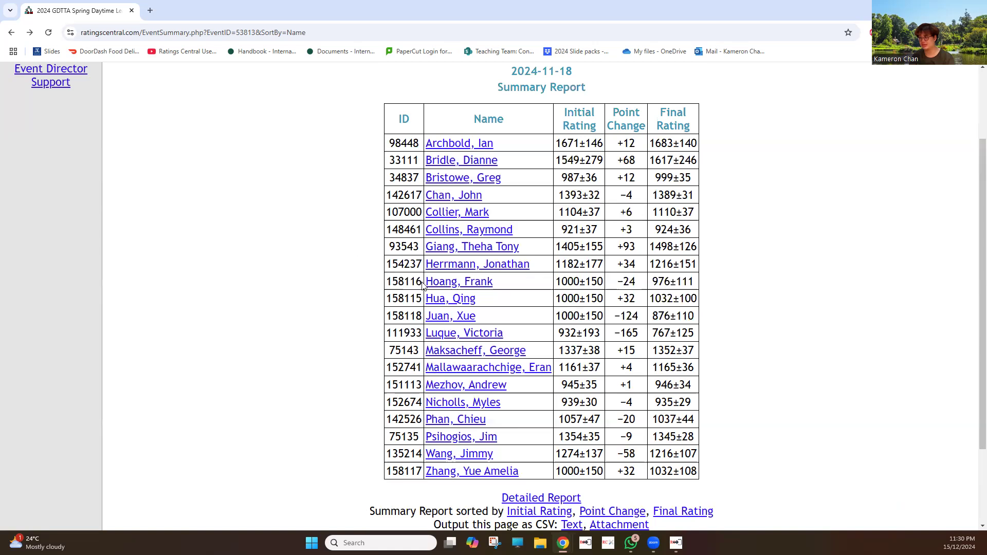
pyautogui.moveTo(392, 281); pyautogui.dragTo(808, 338)
pyautogui.click(808, 338)
pyautogui.scroll(-1, 741, 302)
pyautogui.scroll(-1, 561, 466)
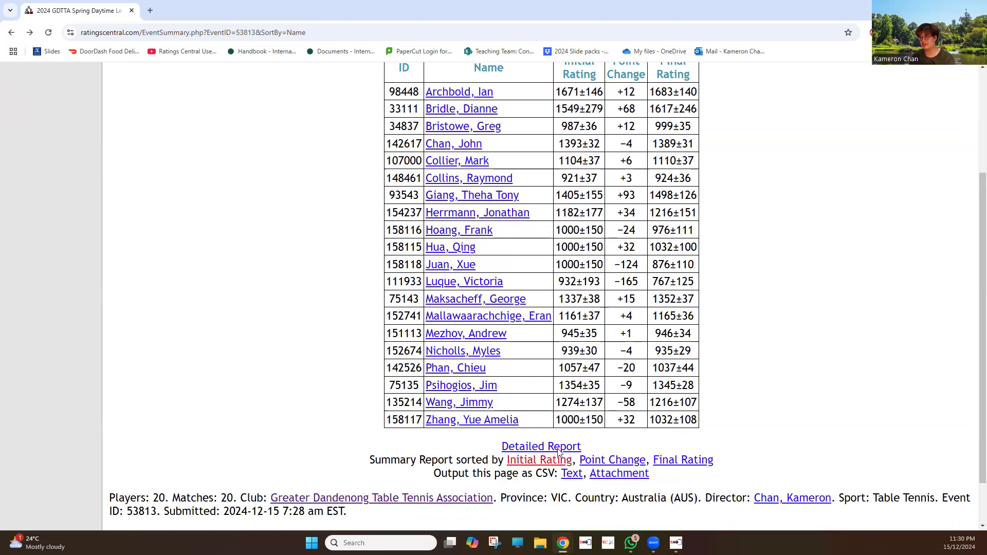
# Step: Sort the Summary Report by Initial Rating and review the ratings in the lower part of the table
pyautogui.click(559, 459)
pyautogui.scroll(-2, 430, 329)
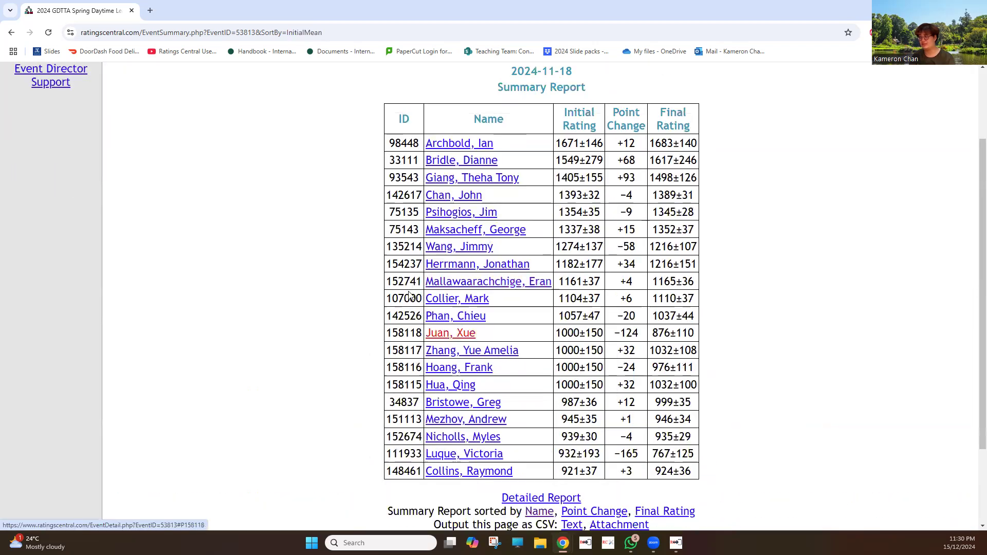
pyautogui.moveTo(393, 278); pyautogui.dragTo(667, 471)
pyautogui.click(540, 271)
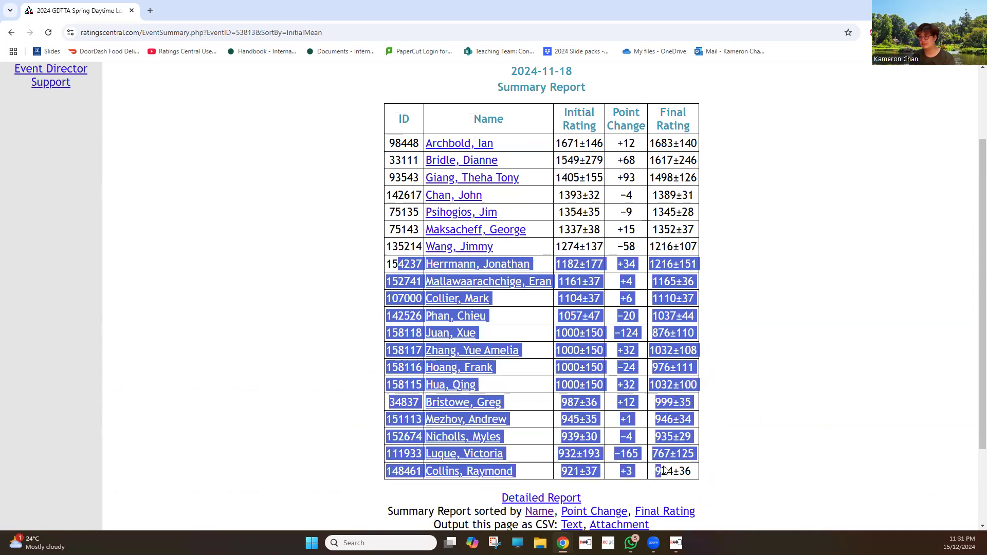
pyautogui.click(796, 366)
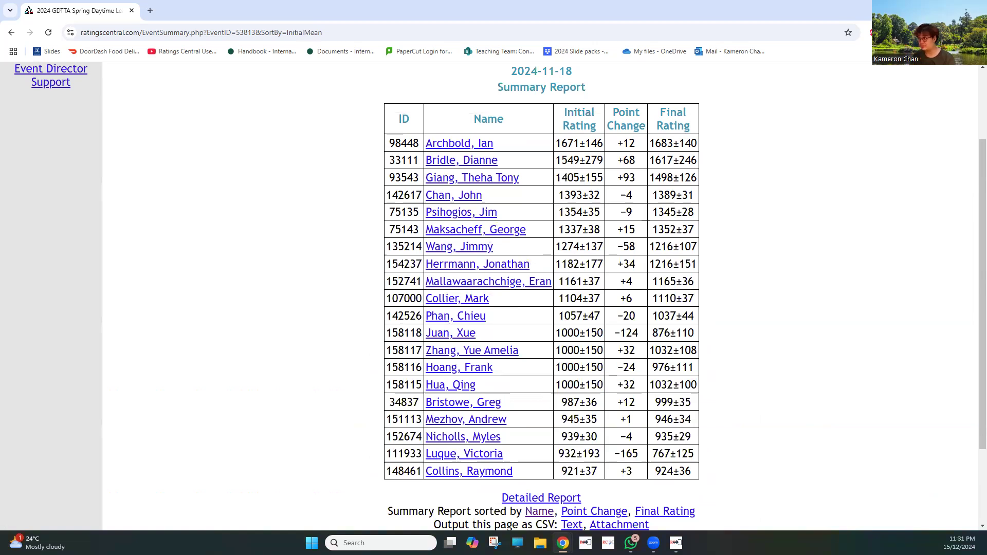
# Step: Switch to RCPennantSubmitter, load the past event report for 2024 GDTTA Spring Daytime League Mon Rnd 1 and update the event
pyautogui.click(928, 9)
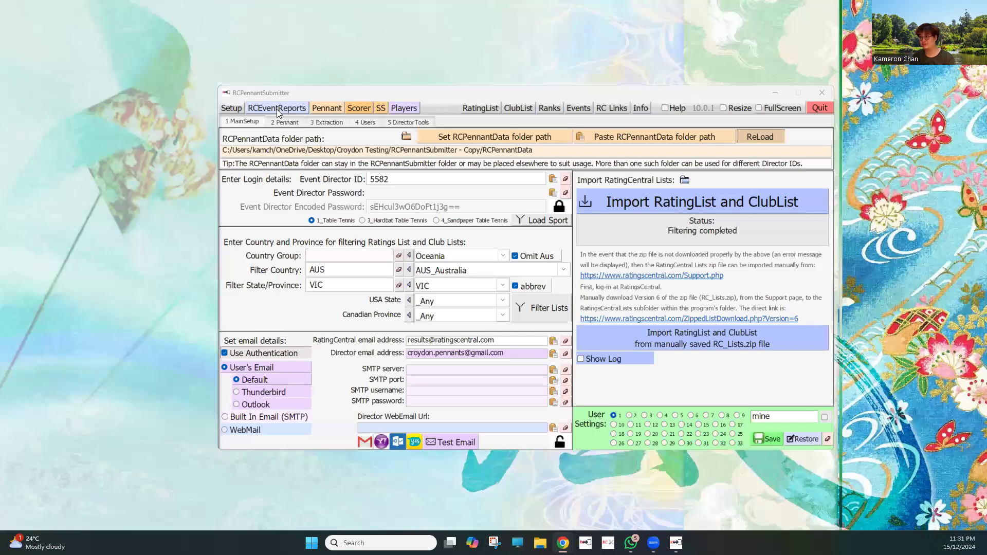
pyautogui.click(276, 109)
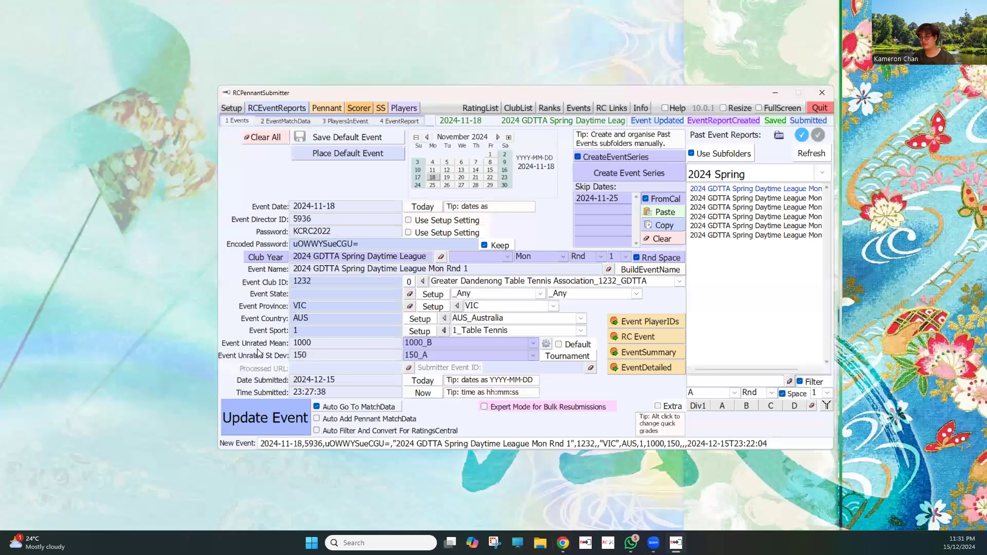
pyautogui.click(757, 194)
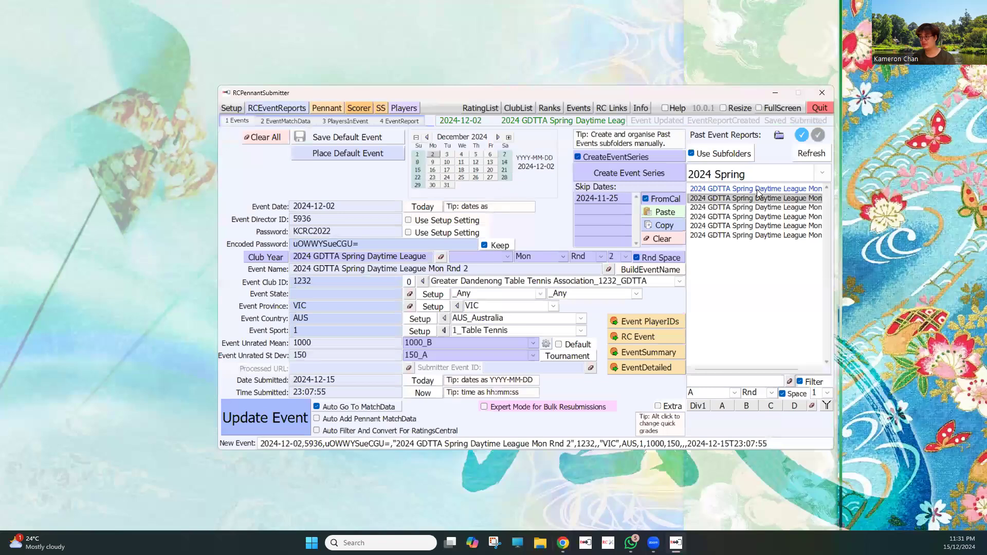
pyautogui.click(758, 189)
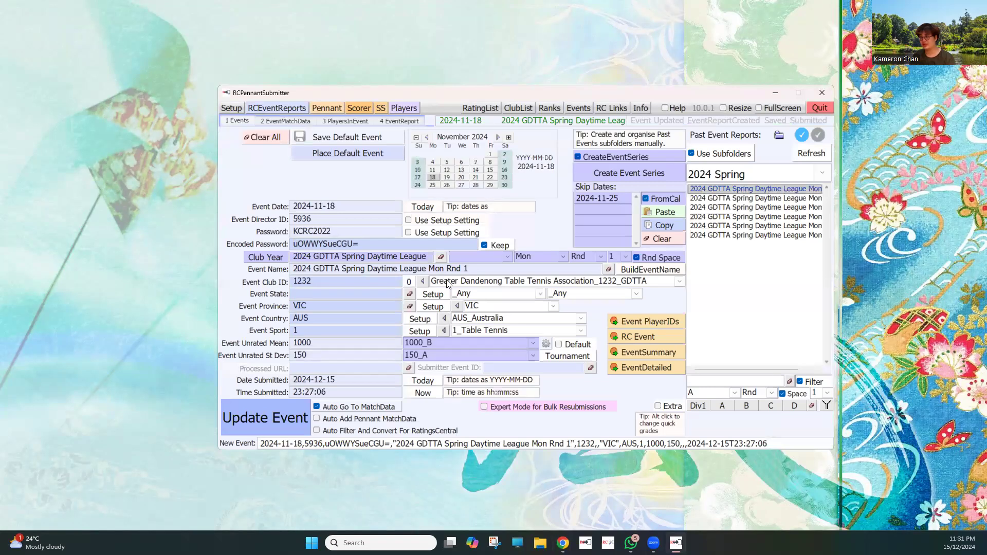
pyautogui.click(254, 415)
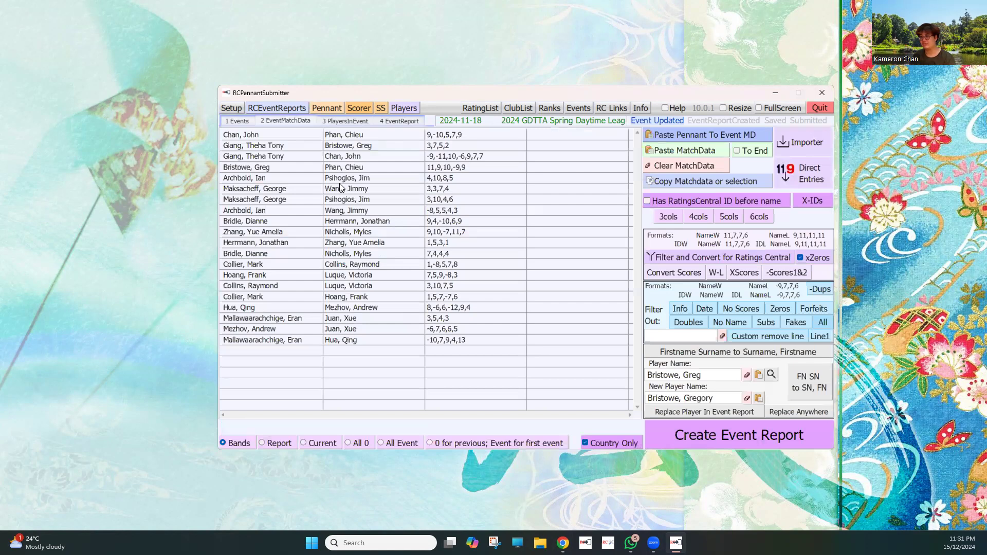
# Step: Check the new players' unrated means and standard deviations in the players-in-event list, view the event report text and return to the event details
pyautogui.scroll(-1, 276, 183)
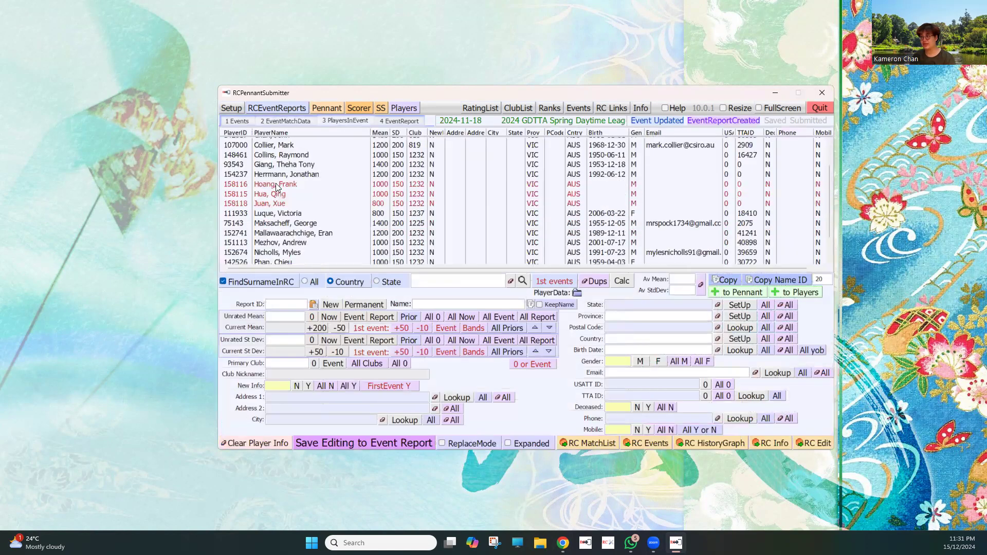
pyautogui.click(278, 197)
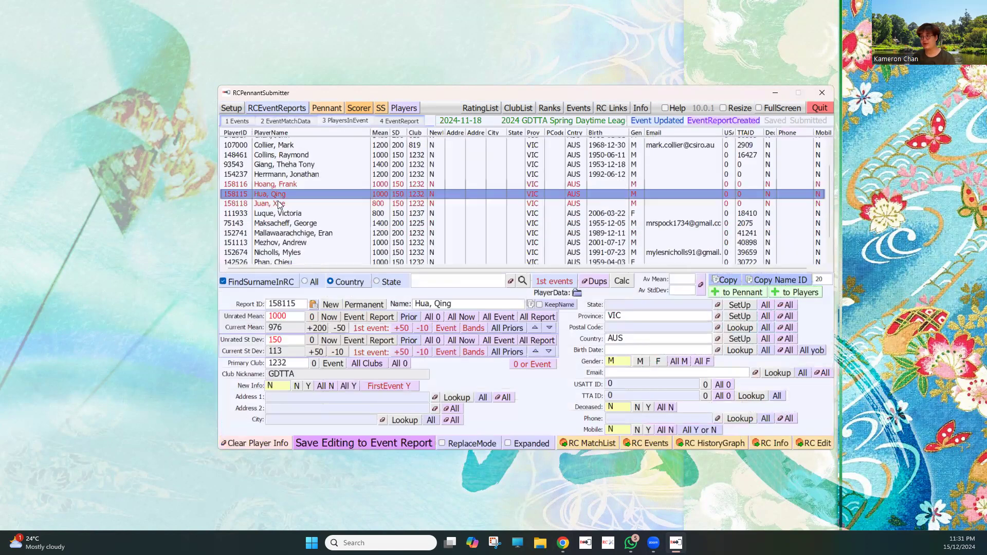
pyautogui.click(239, 185)
pyautogui.click(239, 204)
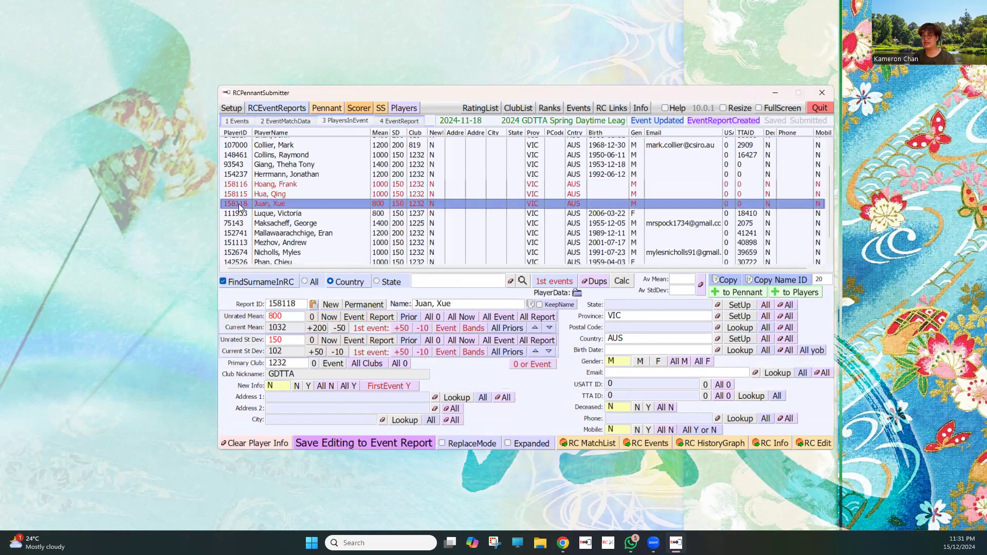
pyautogui.click(308, 213)
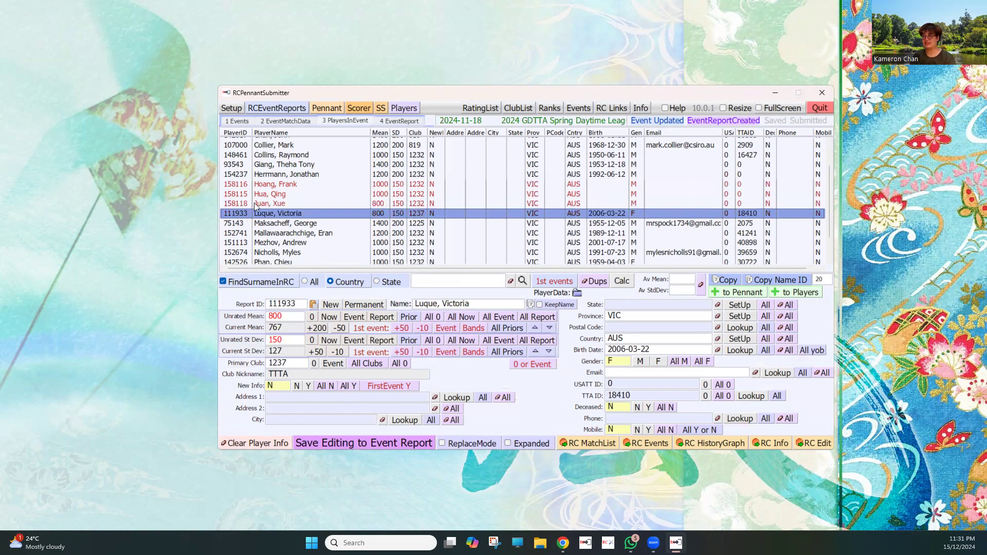
pyautogui.click(314, 204)
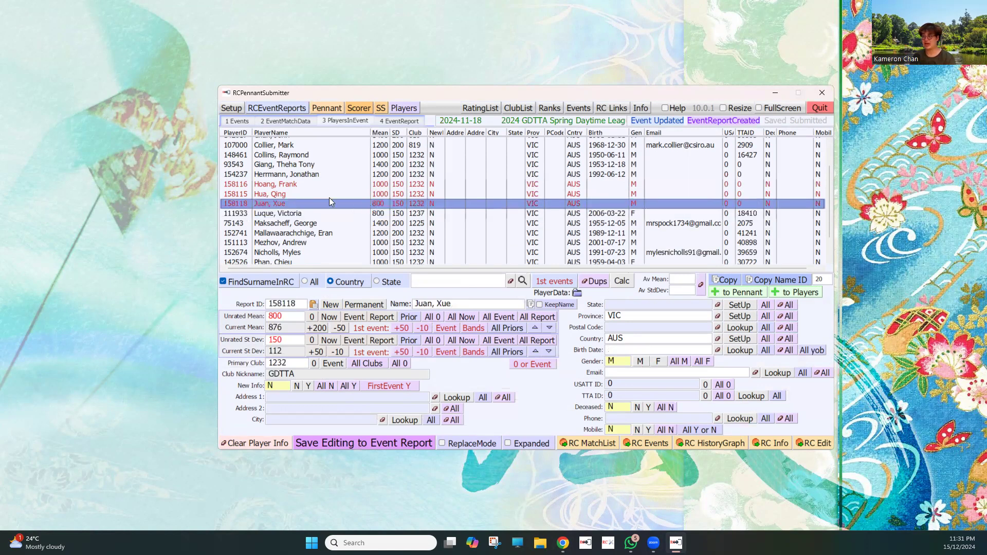
pyautogui.scroll(-1, 370, 197)
pyautogui.click(380, 194)
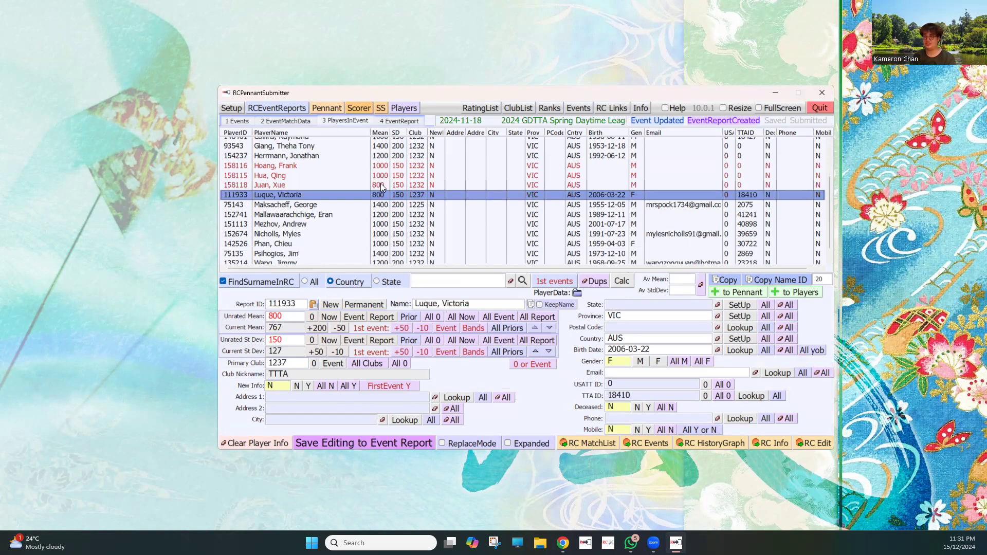
pyautogui.press('Up')
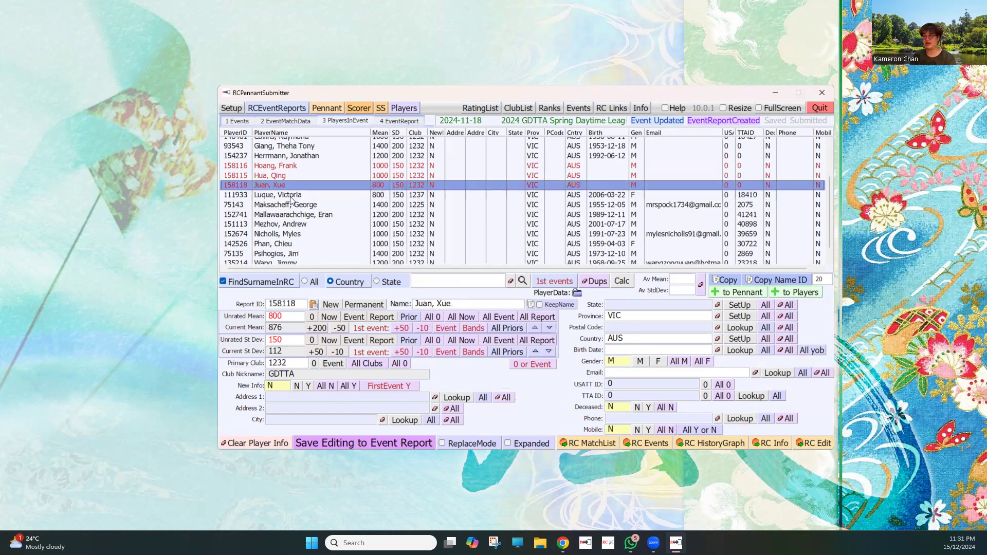
pyautogui.click(375, 193)
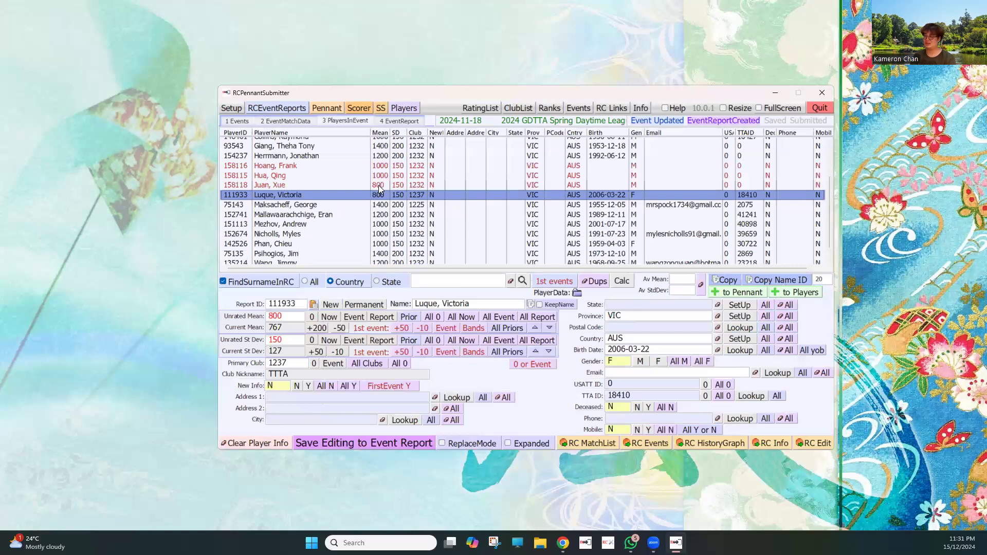
pyautogui.press('Down')
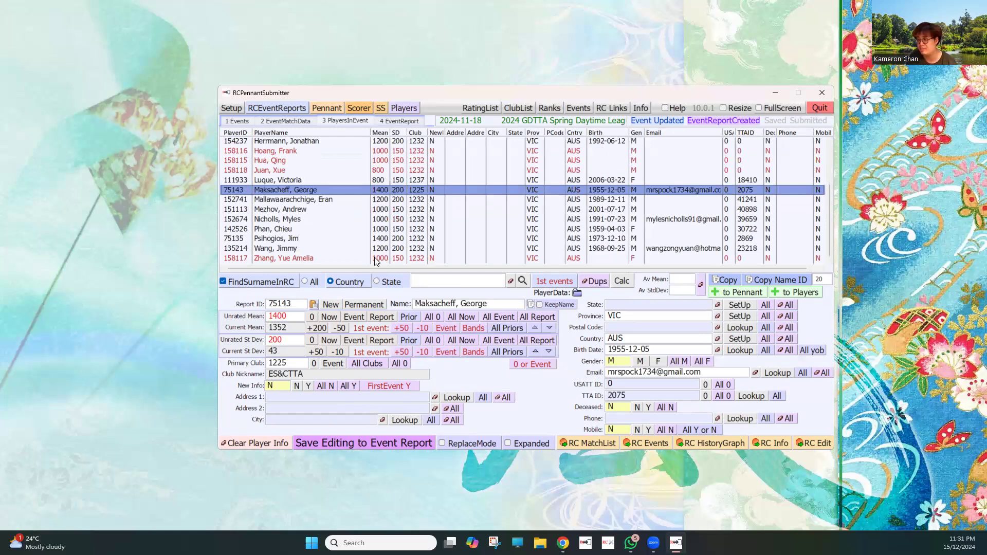
pyautogui.click(389, 118)
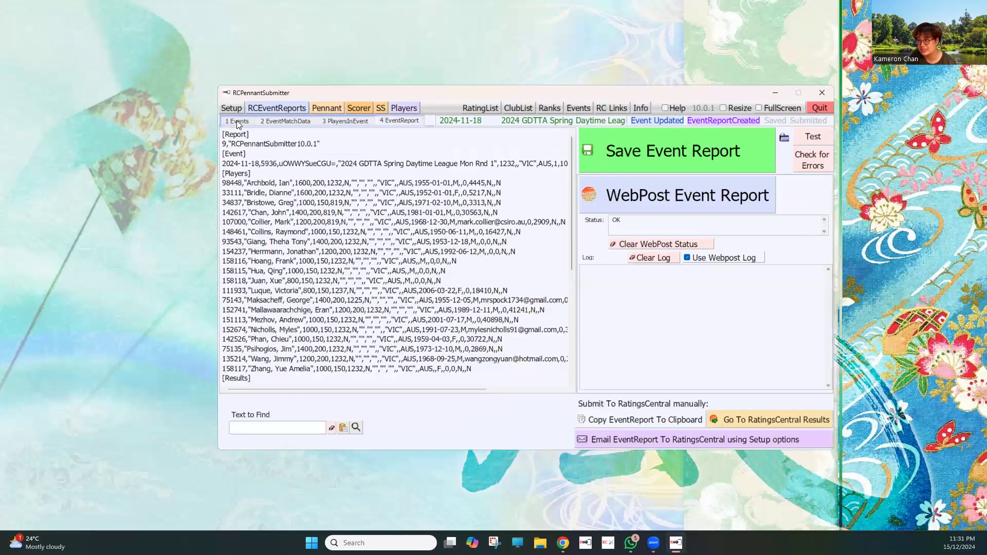
pyautogui.click(238, 122)
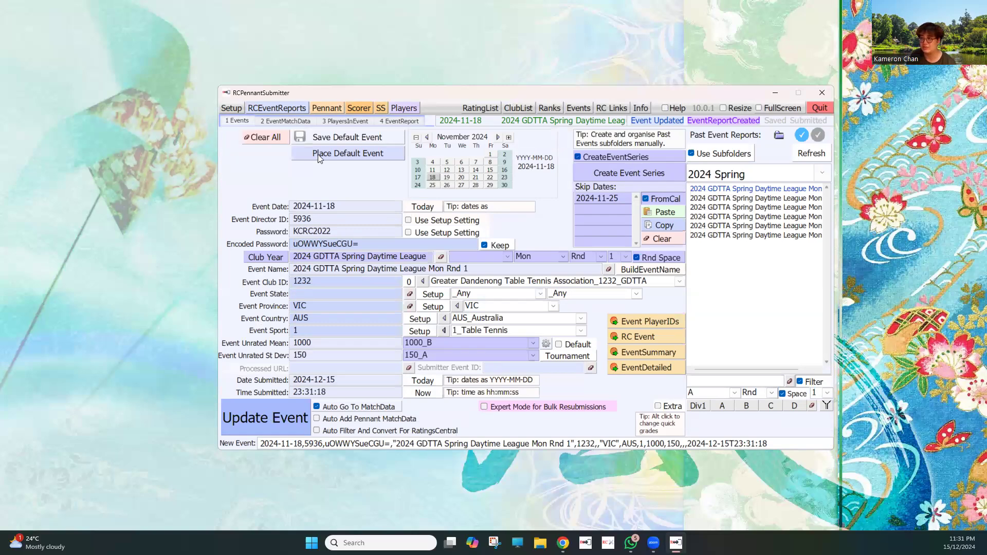
# Step: Review the event report text of the 2024 GDTTA Spring Daytime League Mon Rnd 1 event and return to the event details
pyautogui.click(294, 120)
pyautogui.click(399, 122)
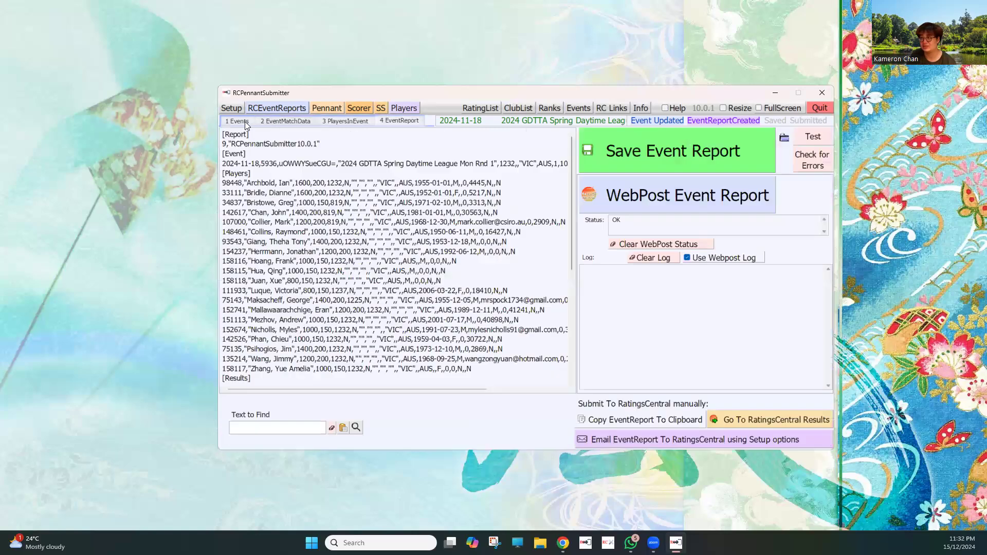
pyautogui.click(236, 121)
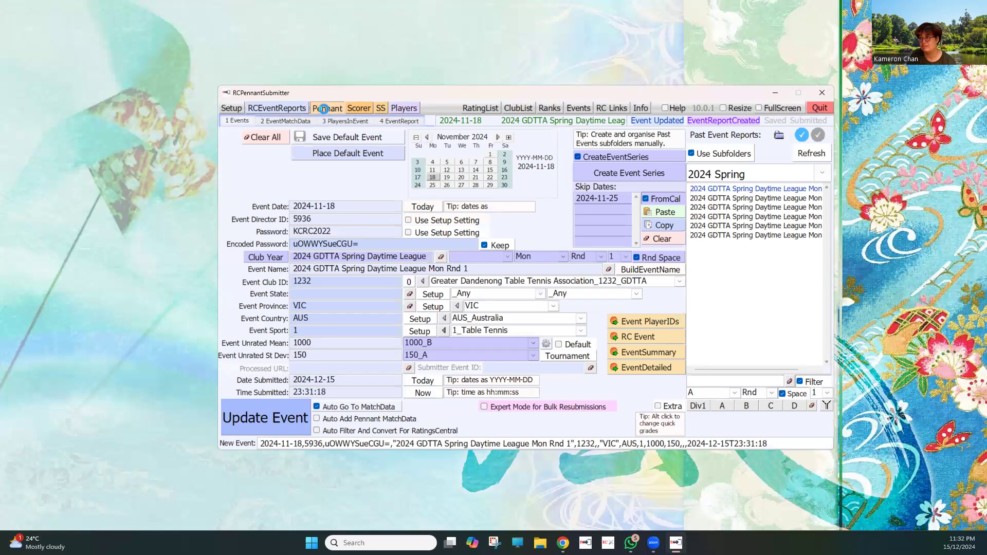
# Step: Check the pennant players of the 2024_Daytime Competition season against the state rating list
pyautogui.click(311, 121)
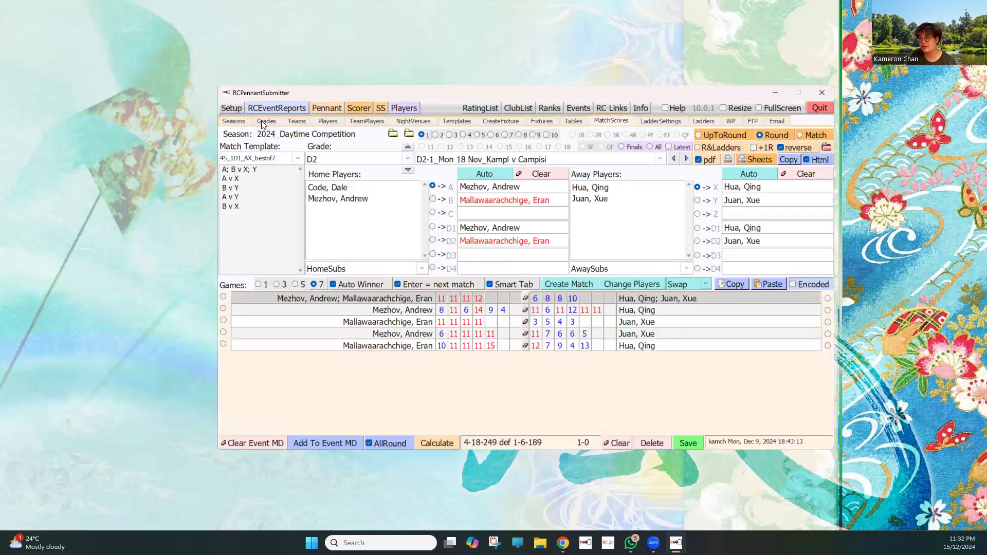
pyautogui.click(326, 122)
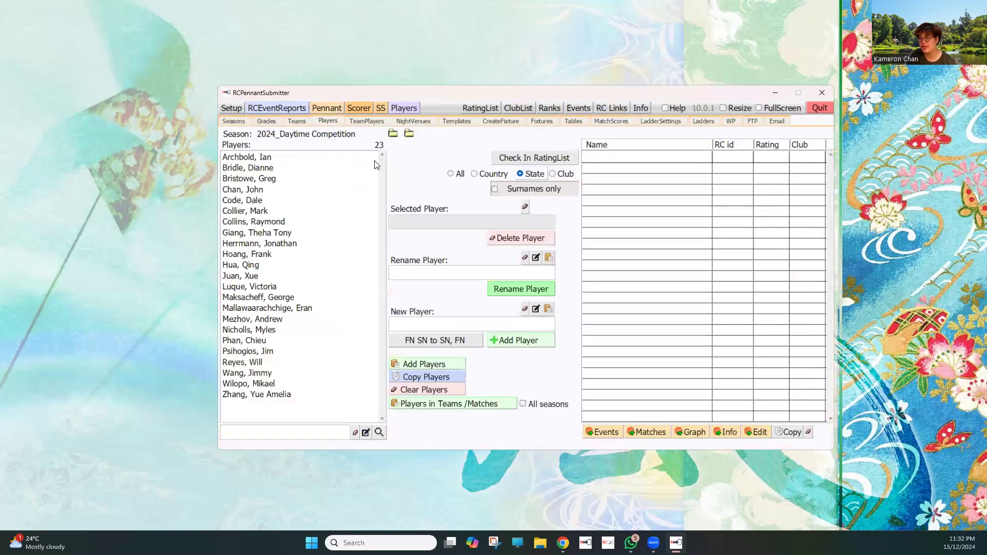
pyautogui.click(523, 158)
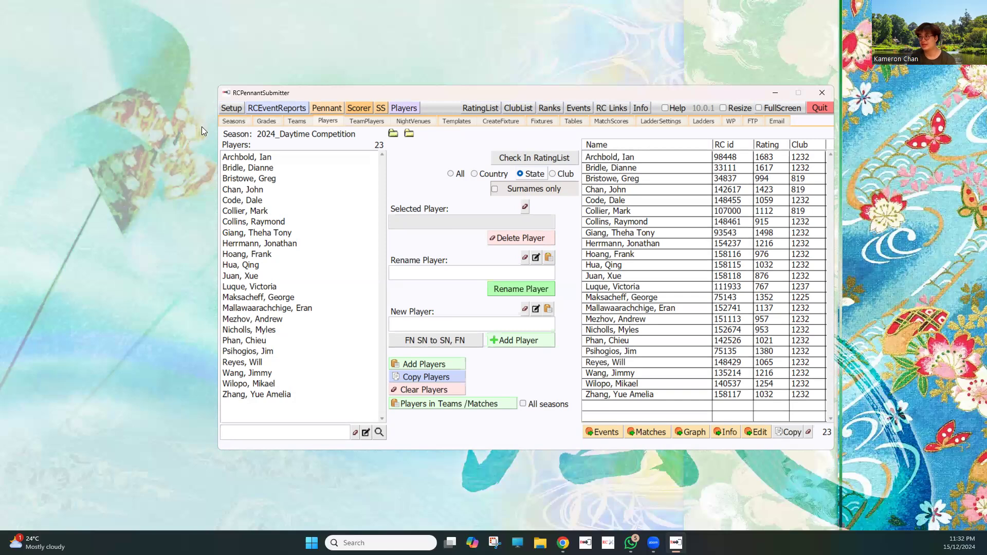
# Step: Return to the event reports and load the past event report for 2024 GDTTA Spring Daytime League Mon Rnd 2
pyautogui.click(252, 108)
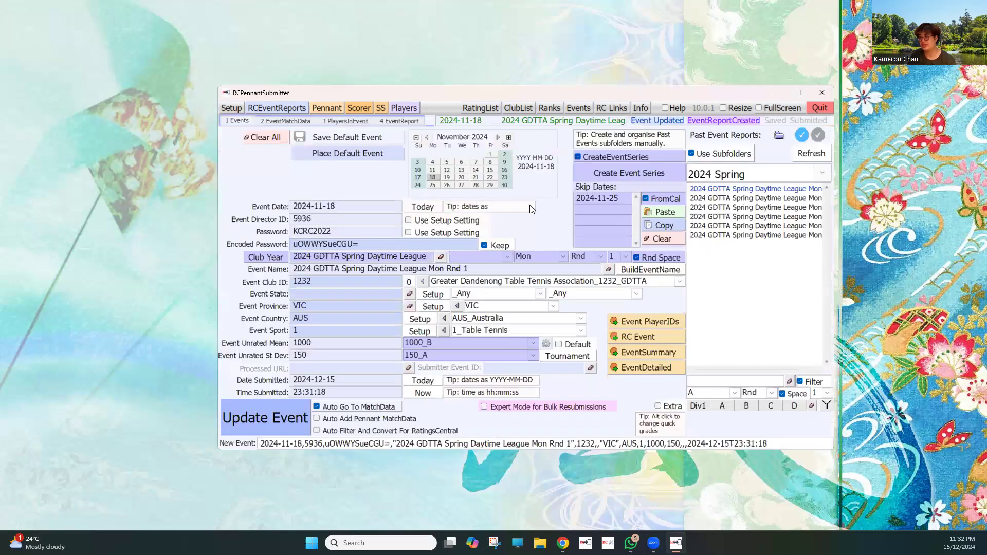
pyautogui.click(800, 200)
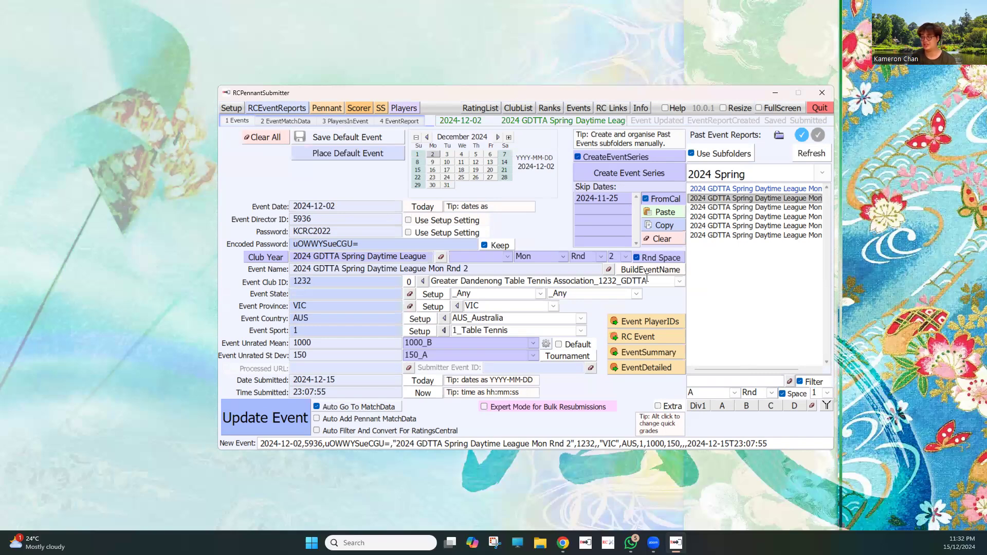
pyautogui.click(728, 209)
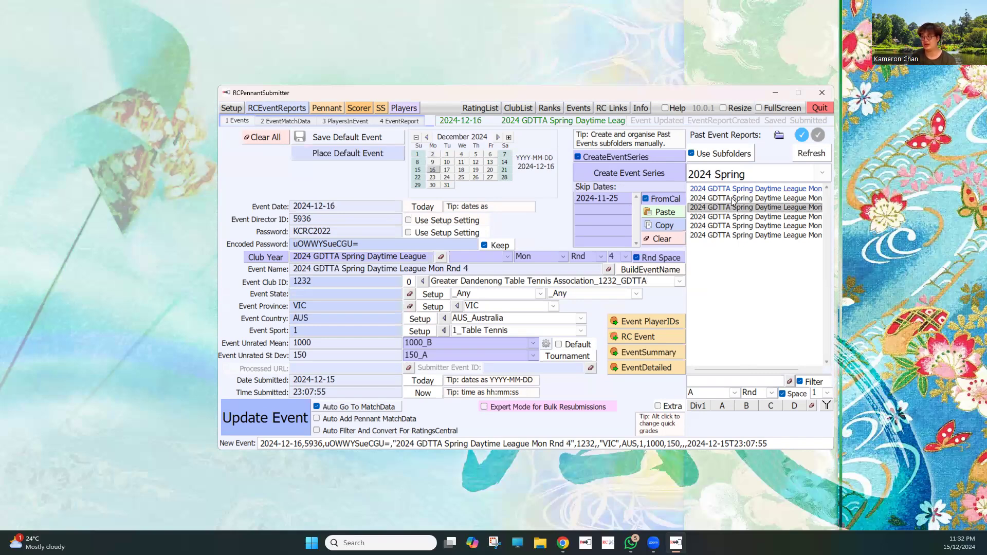
pyautogui.press('Up')
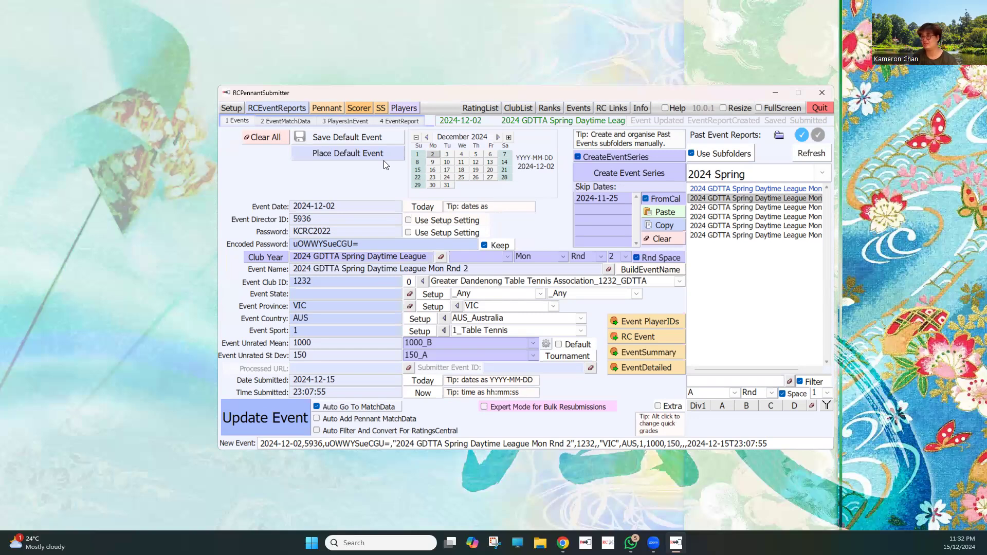
# Step: Open the main setup page with the login details and RatingList import, and shift the program window slightly
pyautogui.click(231, 108)
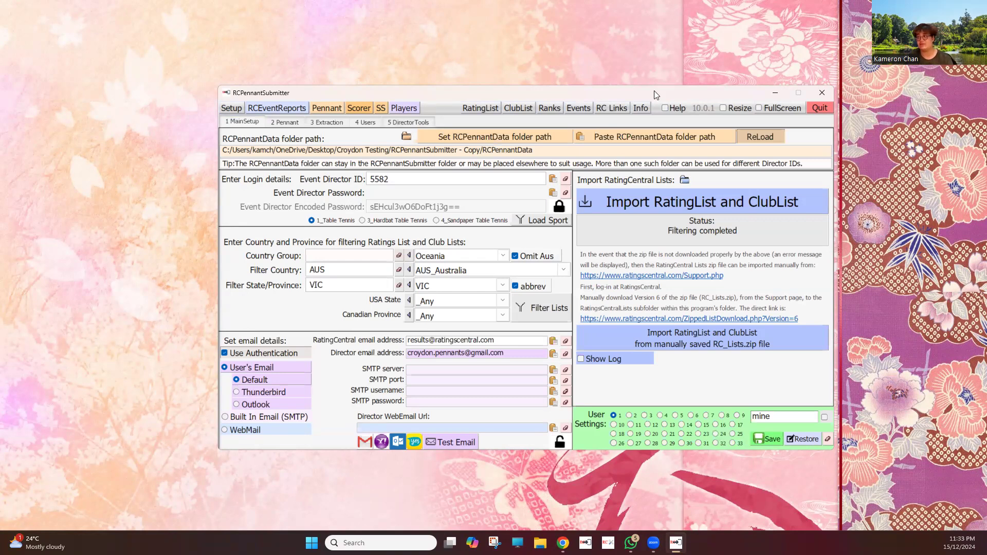
pyautogui.moveTo(655, 91); pyautogui.dragTo(645, 97)
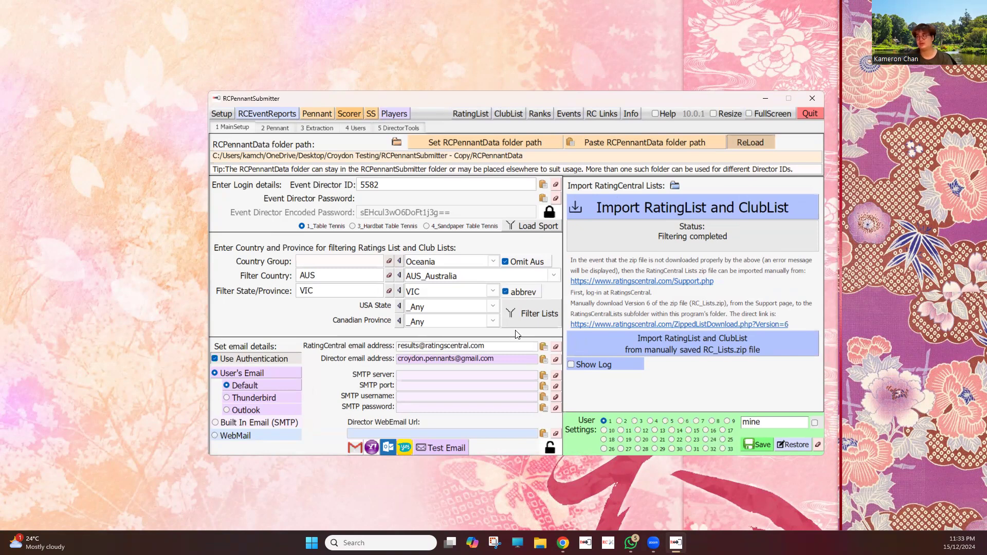
pyautogui.click(705, 34)
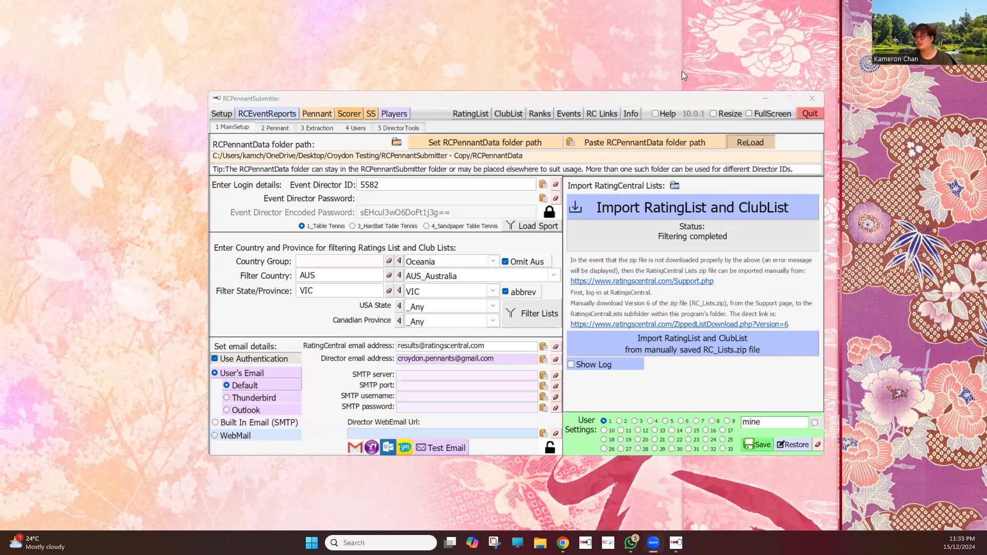